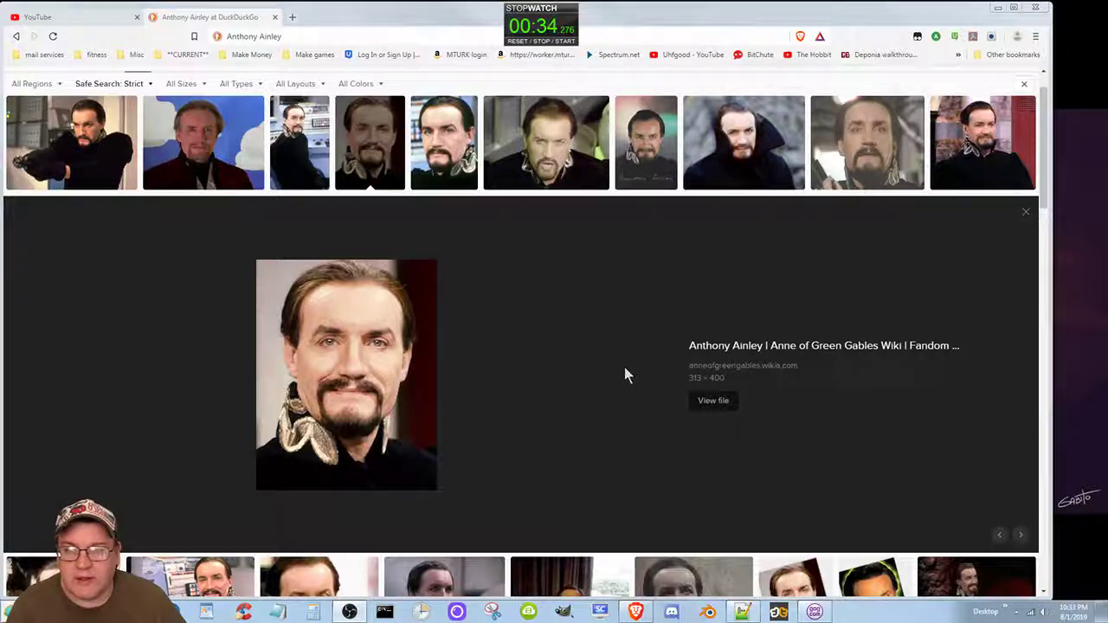
- Dismiss the context menu and advance the image preview through the first seven results
{"action": "right_click", "coordinate": [371, 488]}
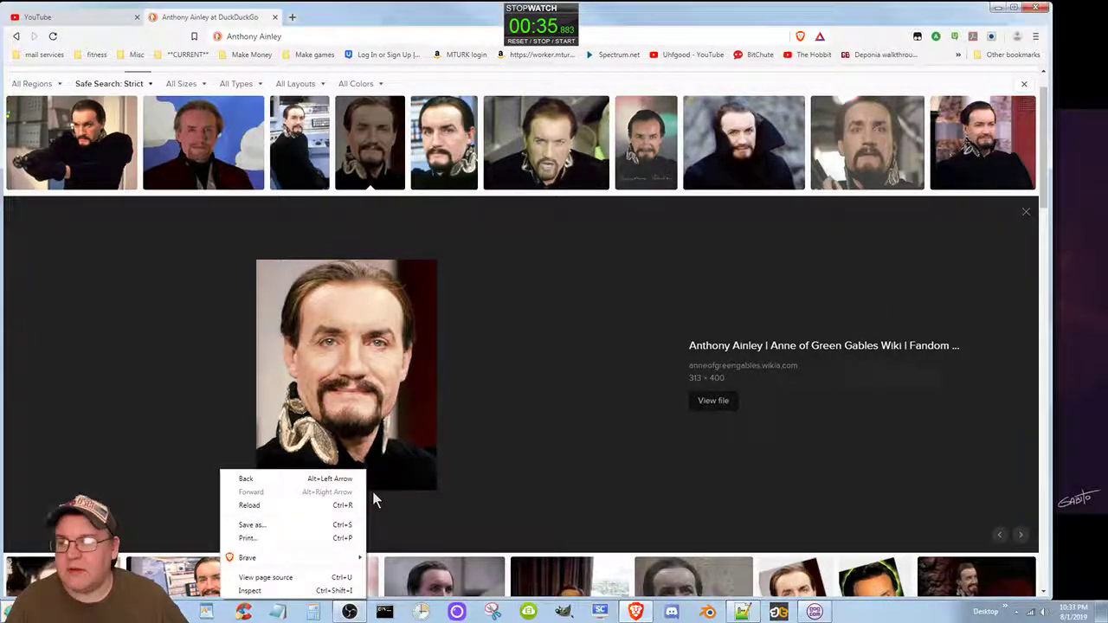
{"action": "left_click", "coordinate": [530, 379]}
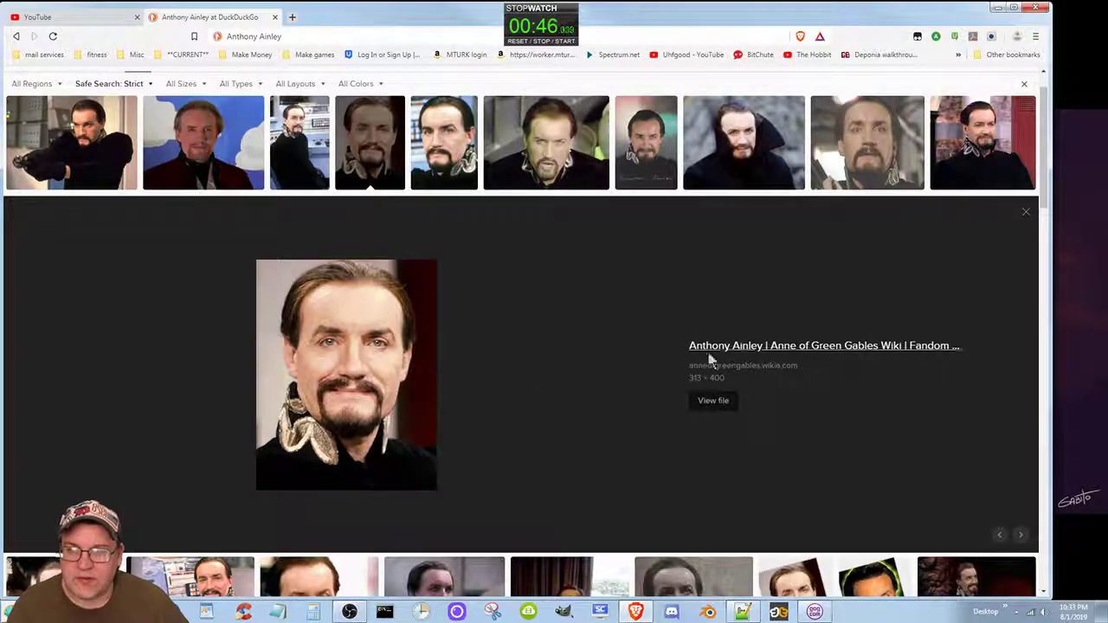
{"action": "left_click", "coordinate": [1022, 538]}
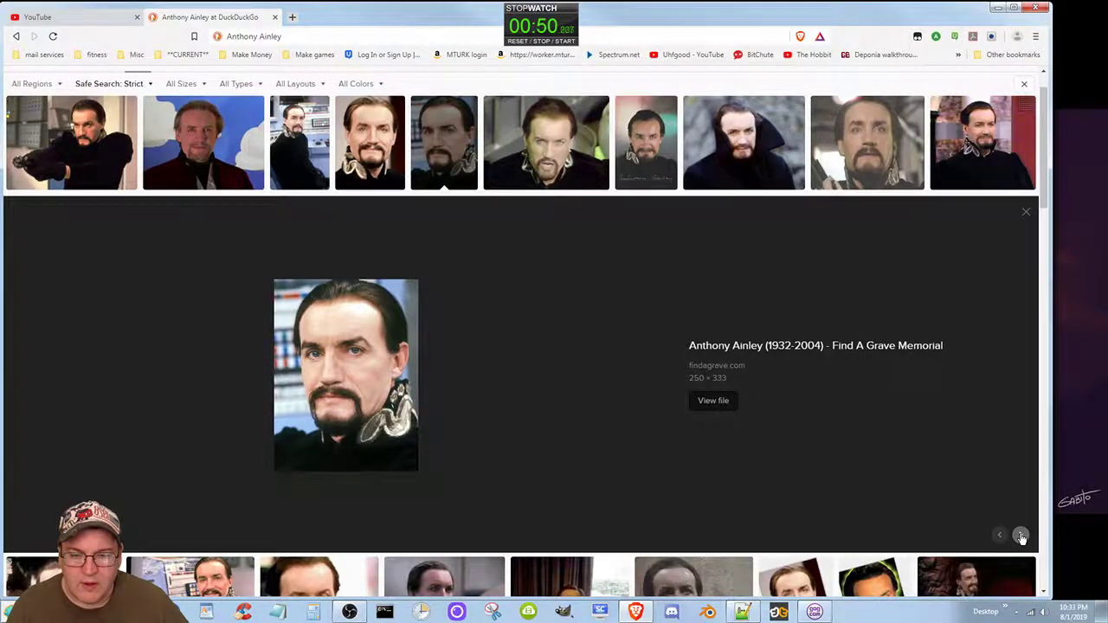
{"action": "left_click", "coordinate": [1022, 537]}
{"action": "left_click", "coordinate": [1021, 538]}
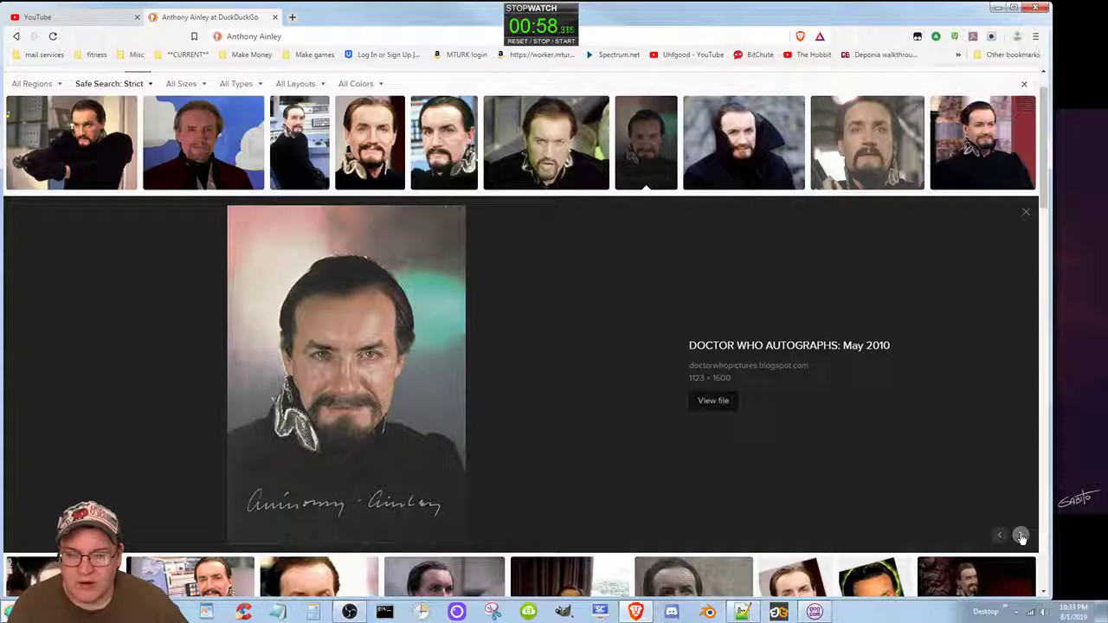
{"action": "left_click", "coordinate": [1021, 537]}
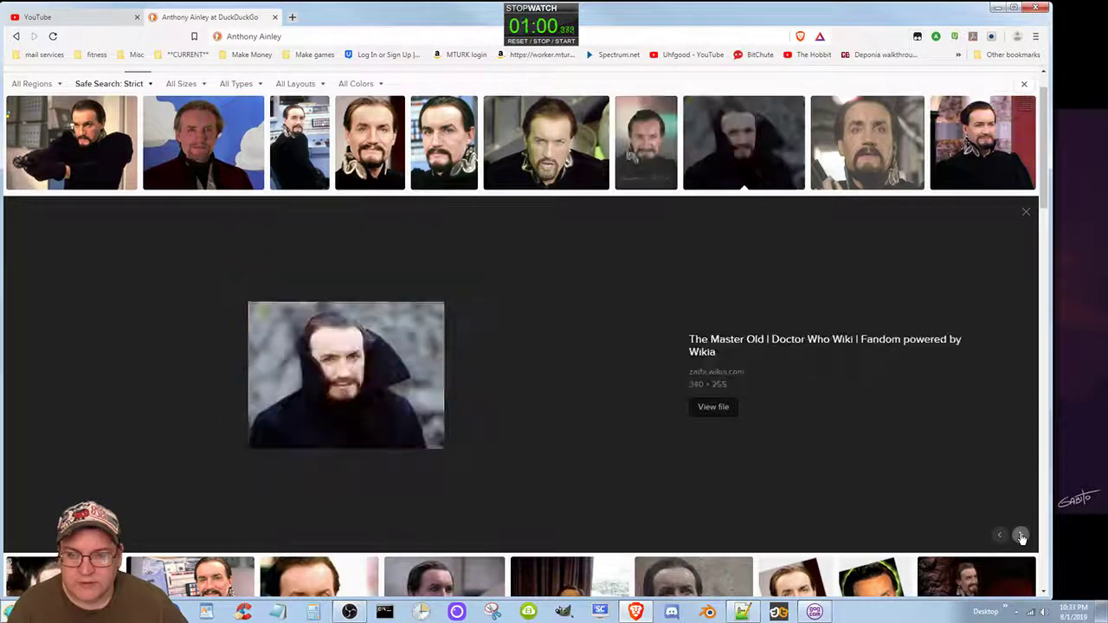
{"action": "left_click", "coordinate": [1021, 537]}
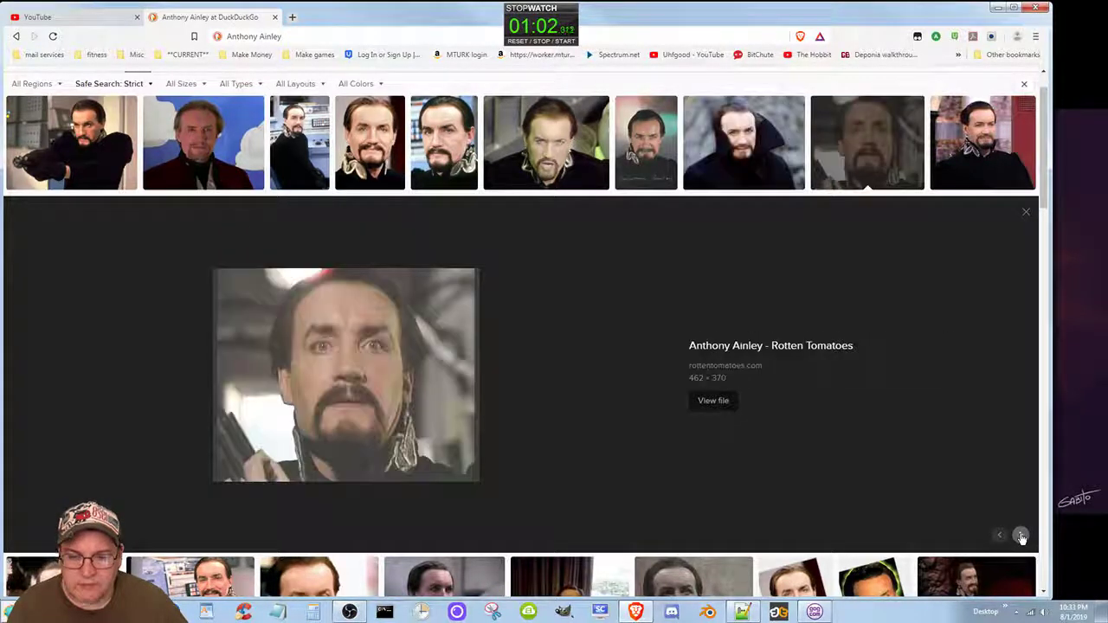
{"action": "left_click", "coordinate": [1021, 538]}
{"action": "left_click", "coordinate": [1021, 537]}
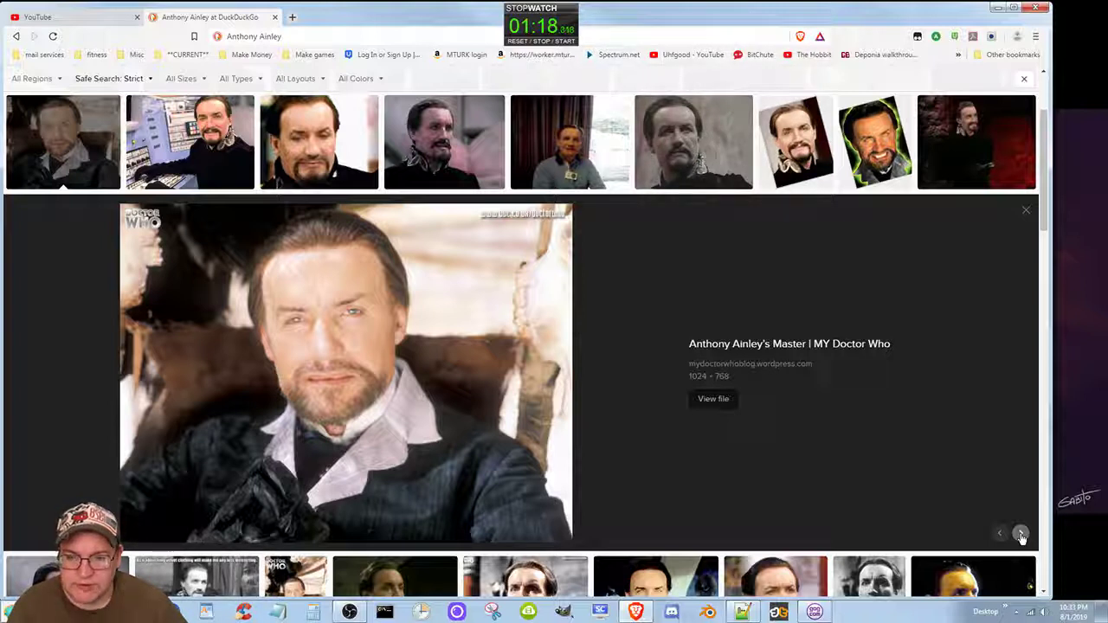
- Continue paging until the shillPages Doctor Who Image Archive picture is previewed
{"action": "left_click", "coordinate": [1021, 534]}
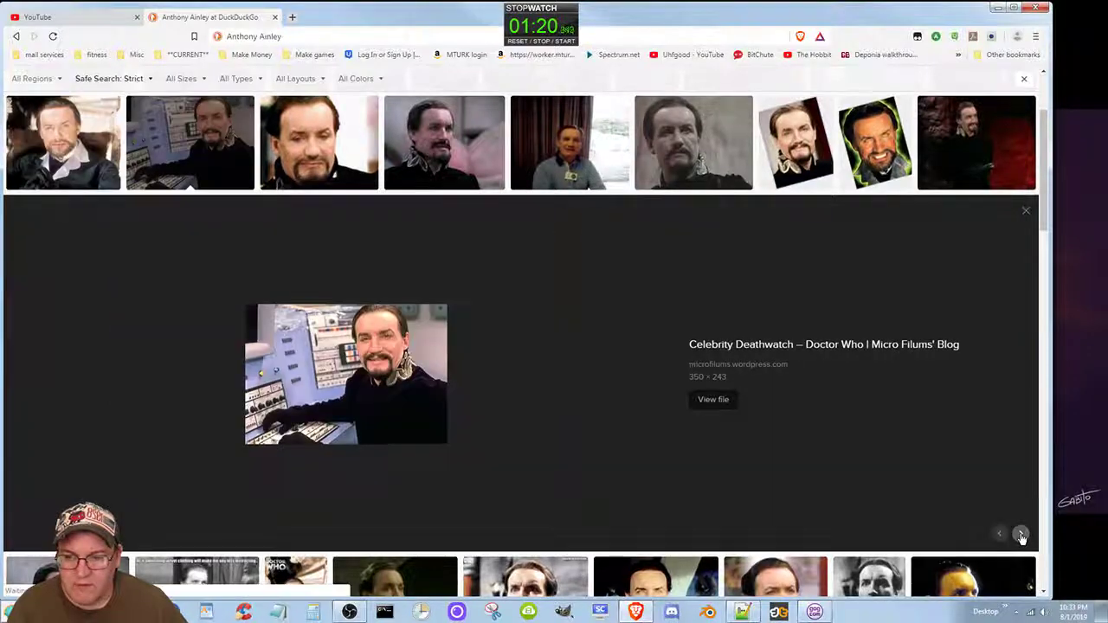
{"action": "left_click", "coordinate": [1021, 534]}
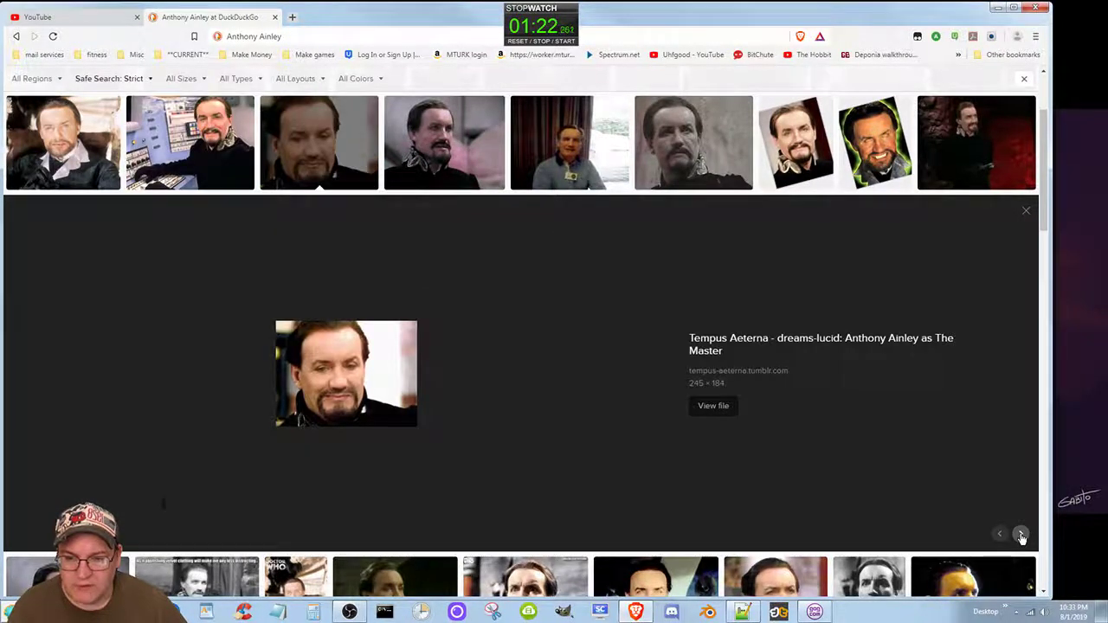
{"action": "left_click", "coordinate": [1022, 534]}
{"action": "left_click", "coordinate": [1022, 535]}
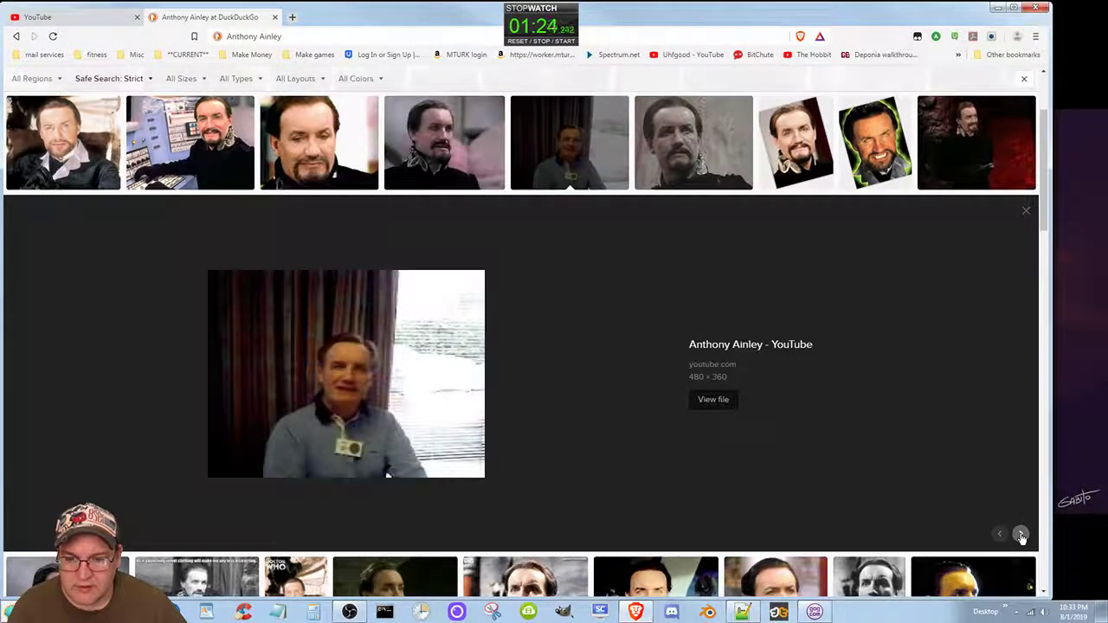
{"action": "left_click", "coordinate": [1022, 534]}
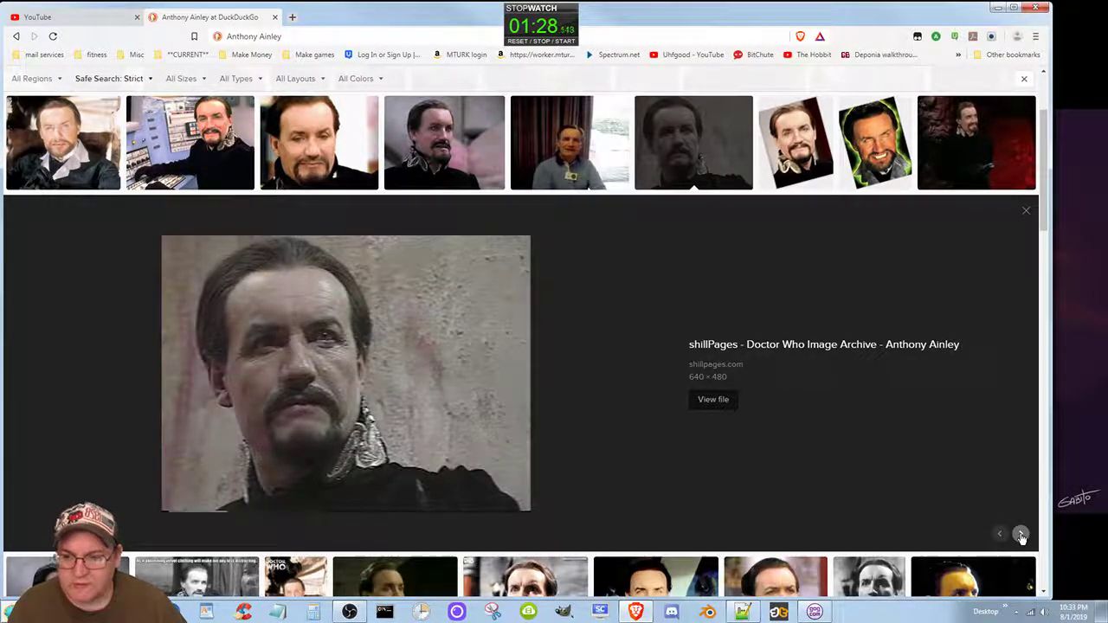
{"action": "left_click", "coordinate": [1022, 534]}
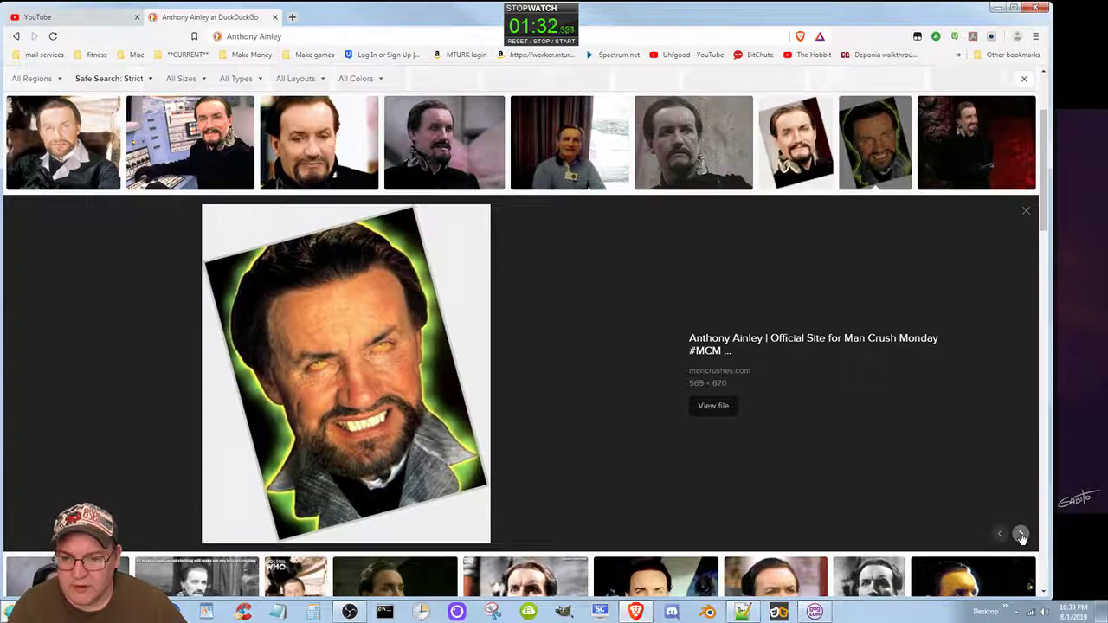
{"action": "left_click", "coordinate": [1022, 534]}
- Advance the image preview eleven results further
{"action": "left_click", "coordinate": [1021, 535]}
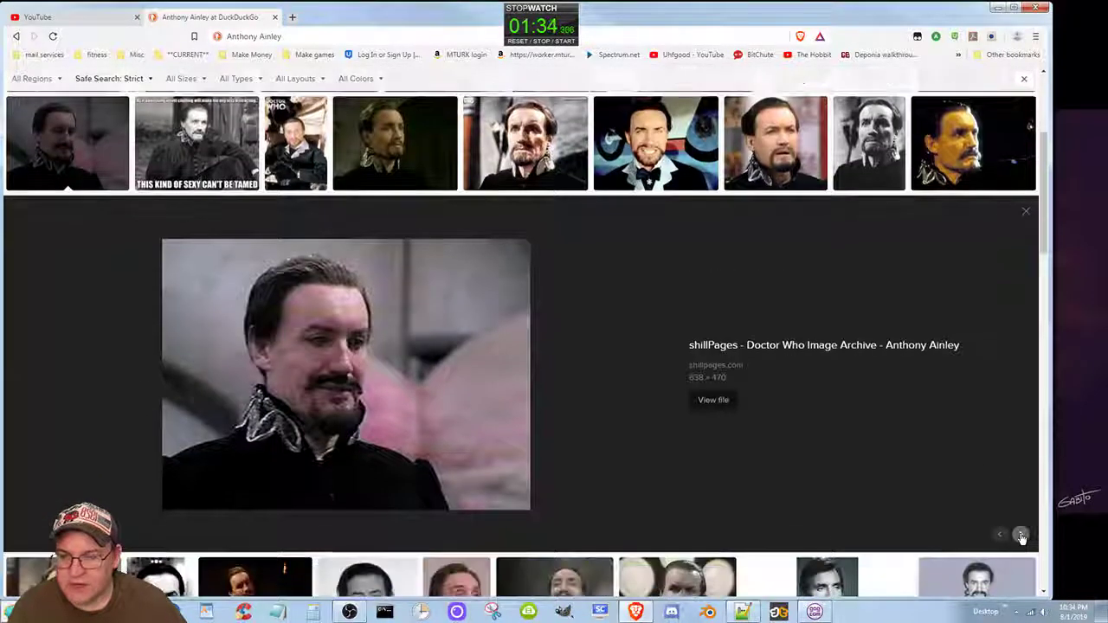
{"action": "left_click", "coordinate": [1022, 534]}
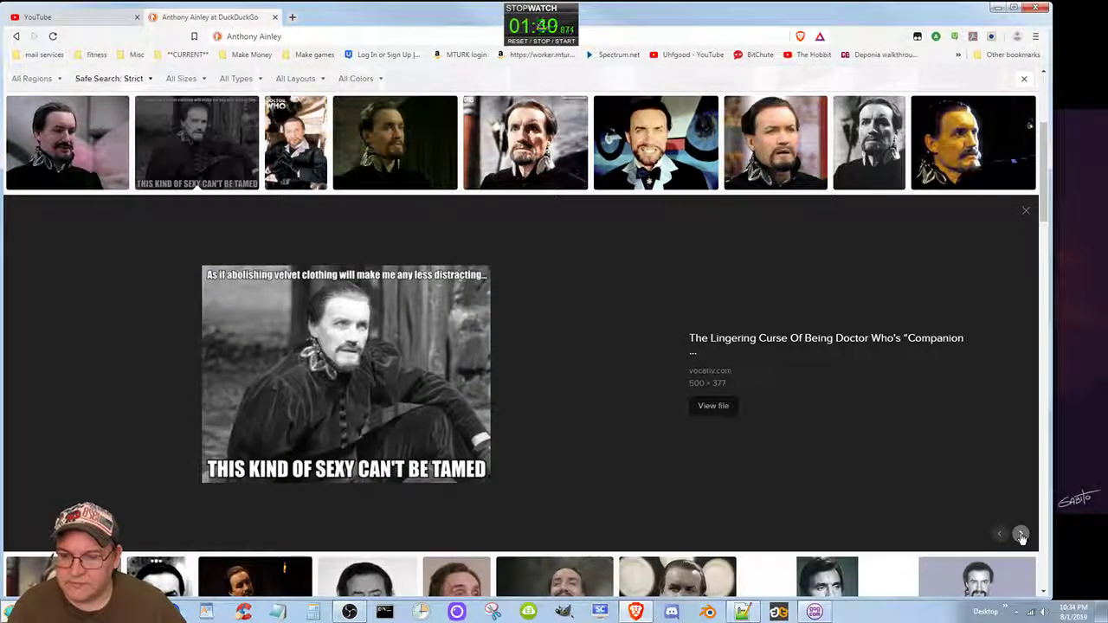
{"action": "left_click", "coordinate": [1021, 534]}
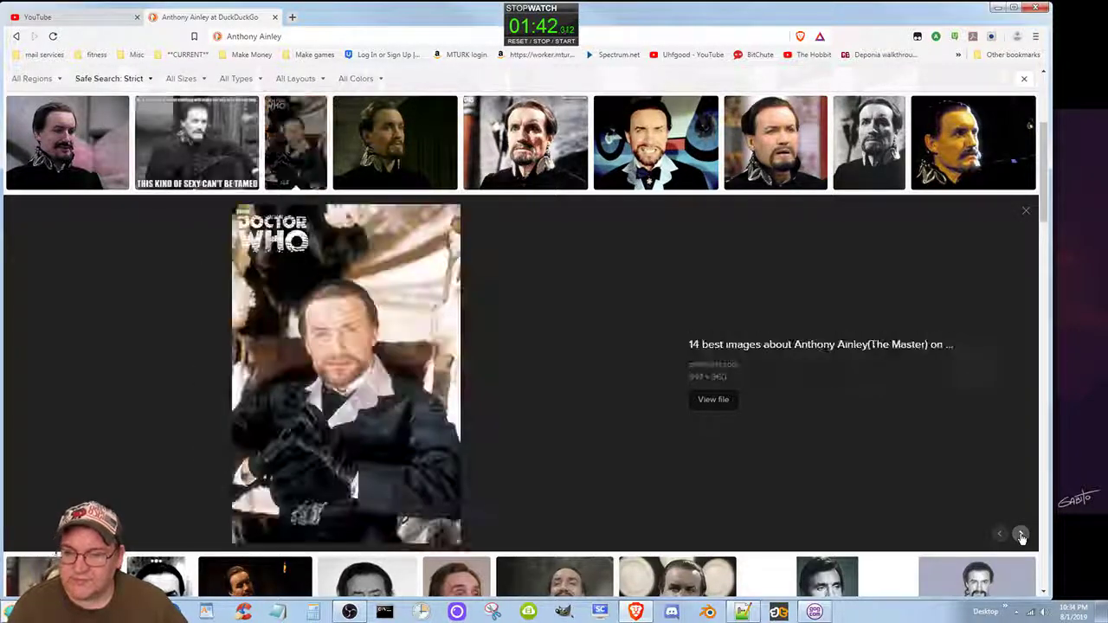
{"action": "left_click", "coordinate": [1022, 534]}
{"action": "left_click", "coordinate": [1022, 535]}
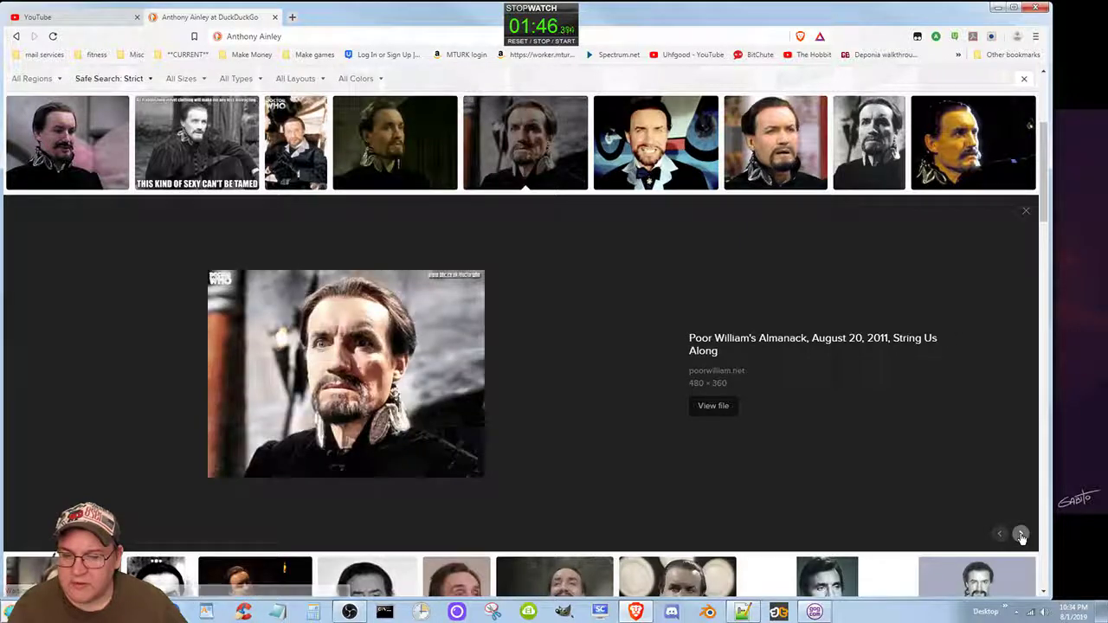
{"action": "left_click", "coordinate": [1021, 535]}
{"action": "left_click", "coordinate": [1021, 534]}
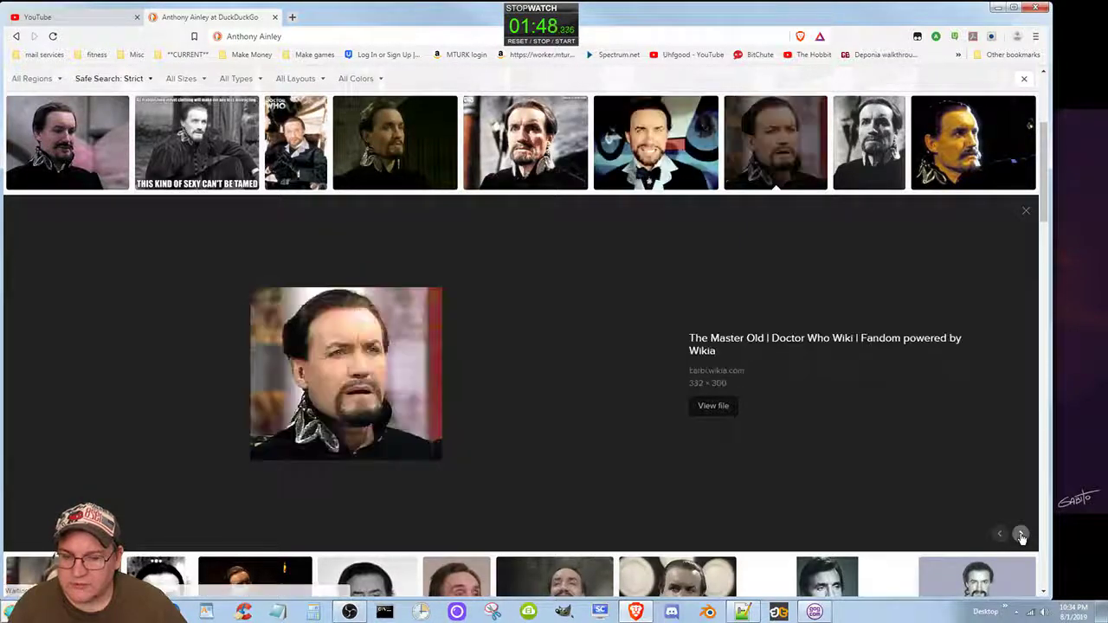
{"action": "left_click", "coordinate": [1022, 534]}
{"action": "left_click", "coordinate": [1022, 534]}
{"action": "left_click", "coordinate": [1021, 534]}
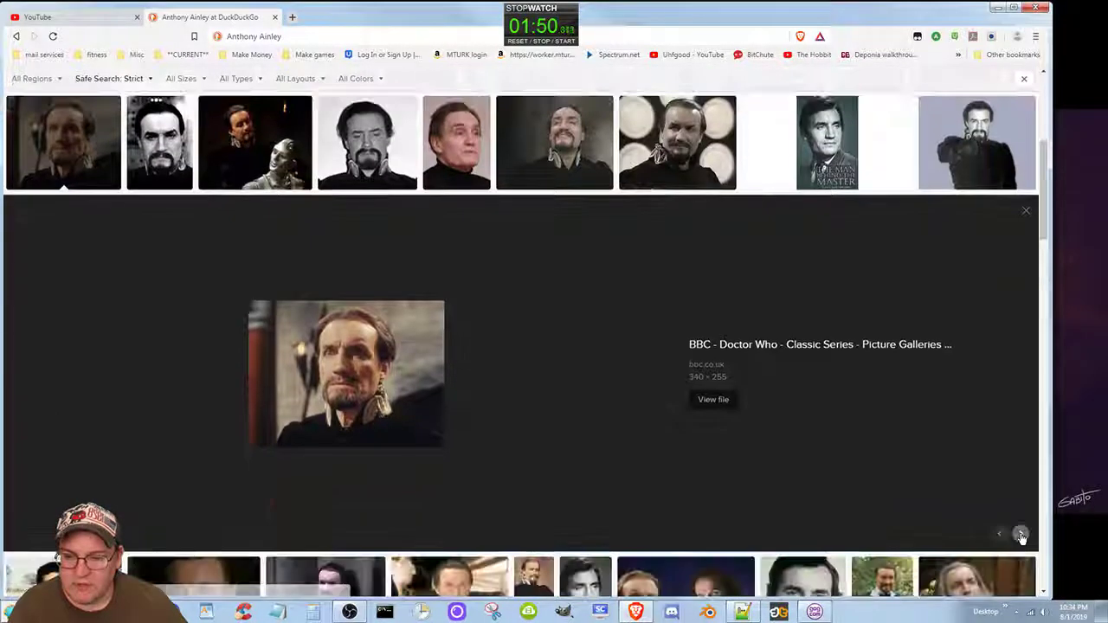
{"action": "left_click", "coordinate": [1022, 535]}
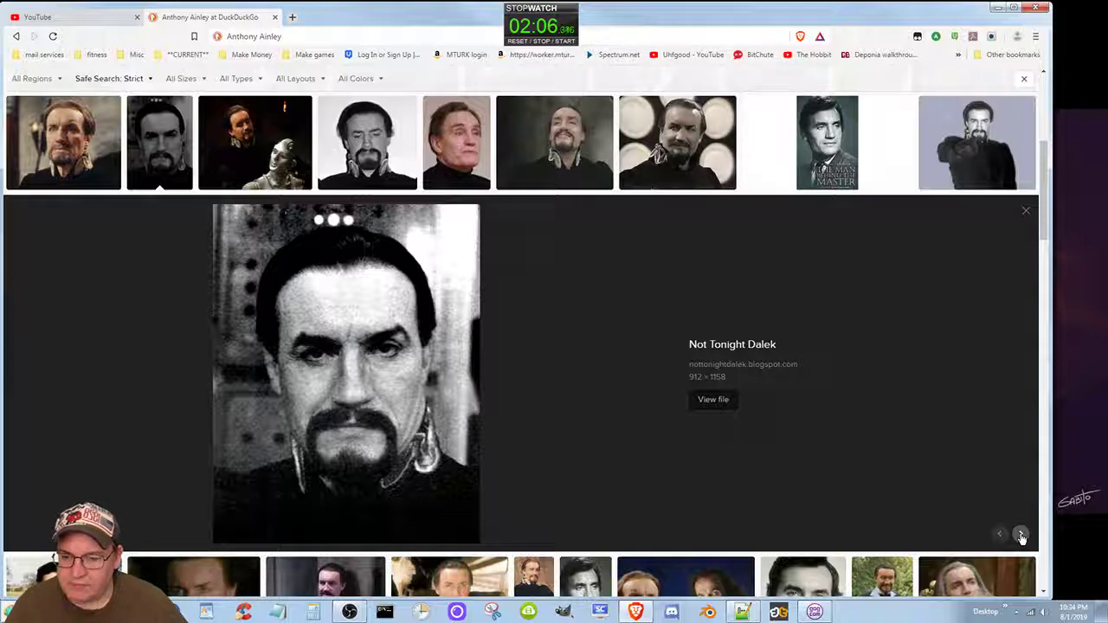
- Continue to the goodreads cover of The Man Behind The Master
{"action": "left_click", "coordinate": [1021, 537]}
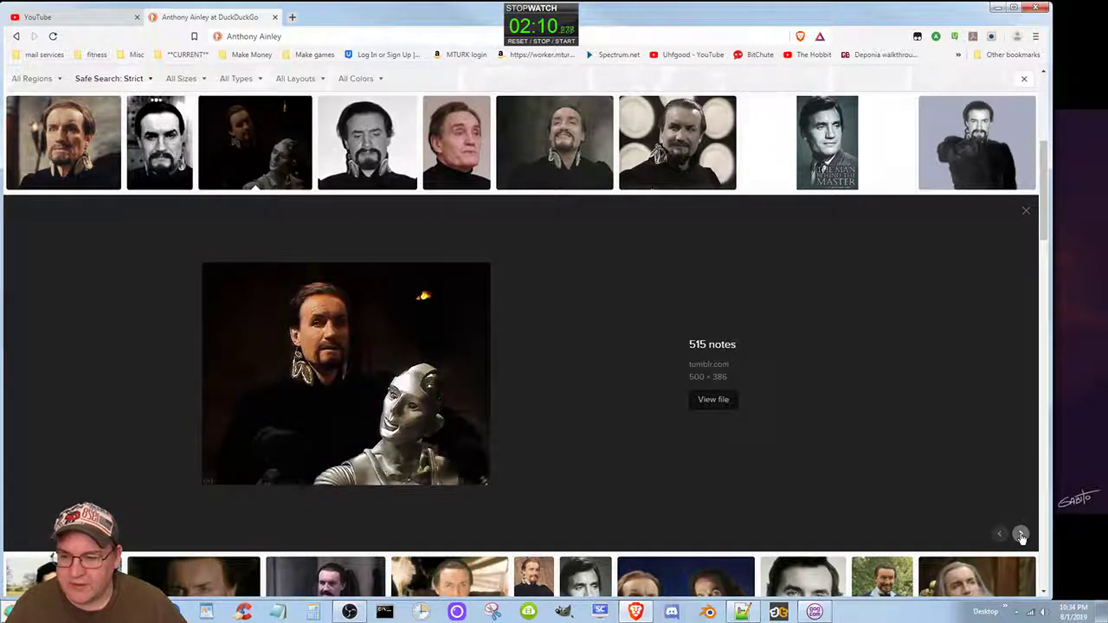
{"action": "left_click", "coordinate": [1021, 537]}
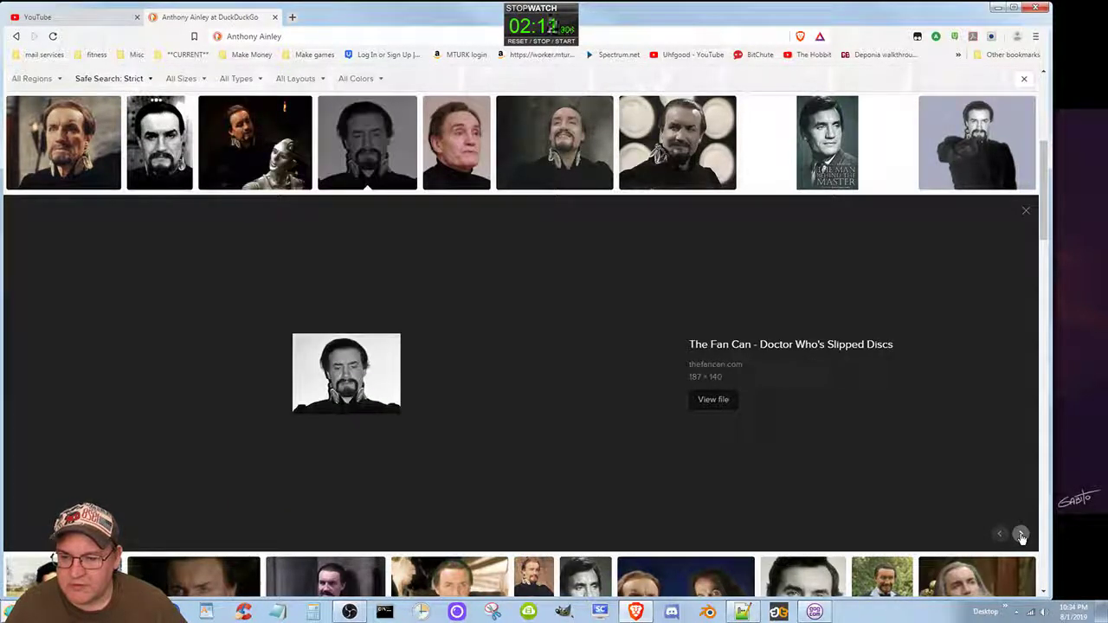
{"action": "left_click", "coordinate": [1022, 537]}
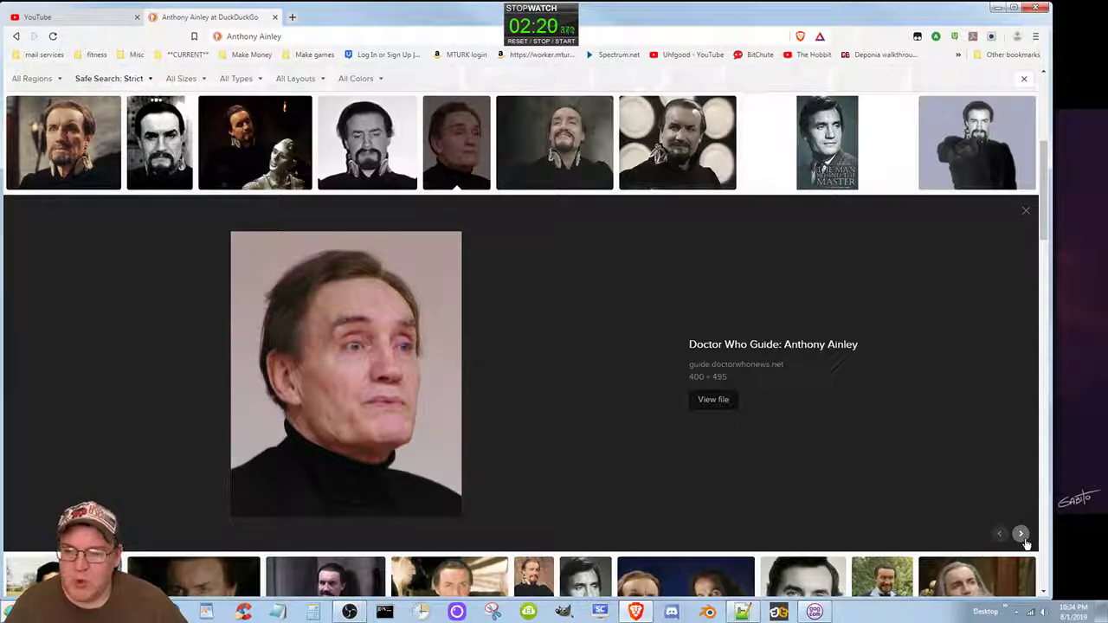
{"action": "left_click", "coordinate": [1021, 535]}
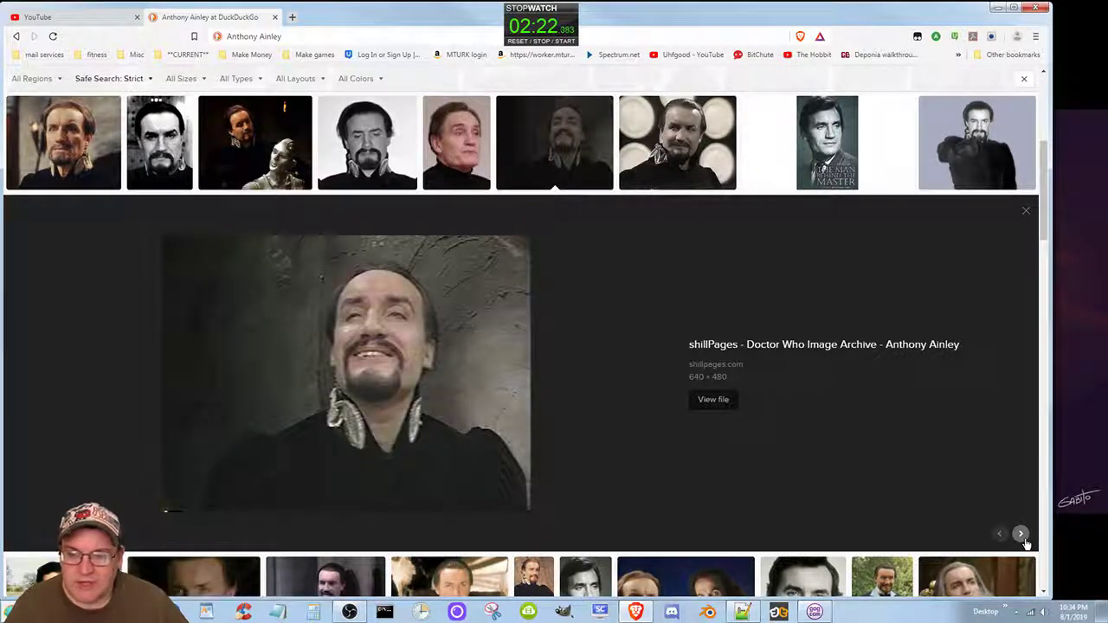
{"action": "left_click", "coordinate": [1021, 535]}
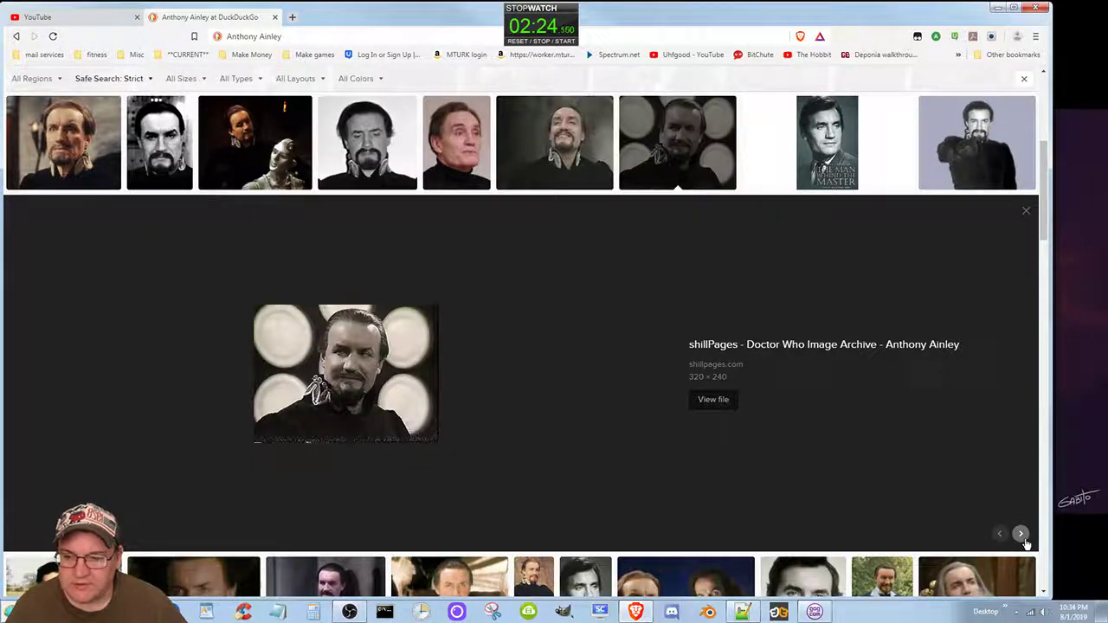
{"action": "left_click", "coordinate": [1022, 535]}
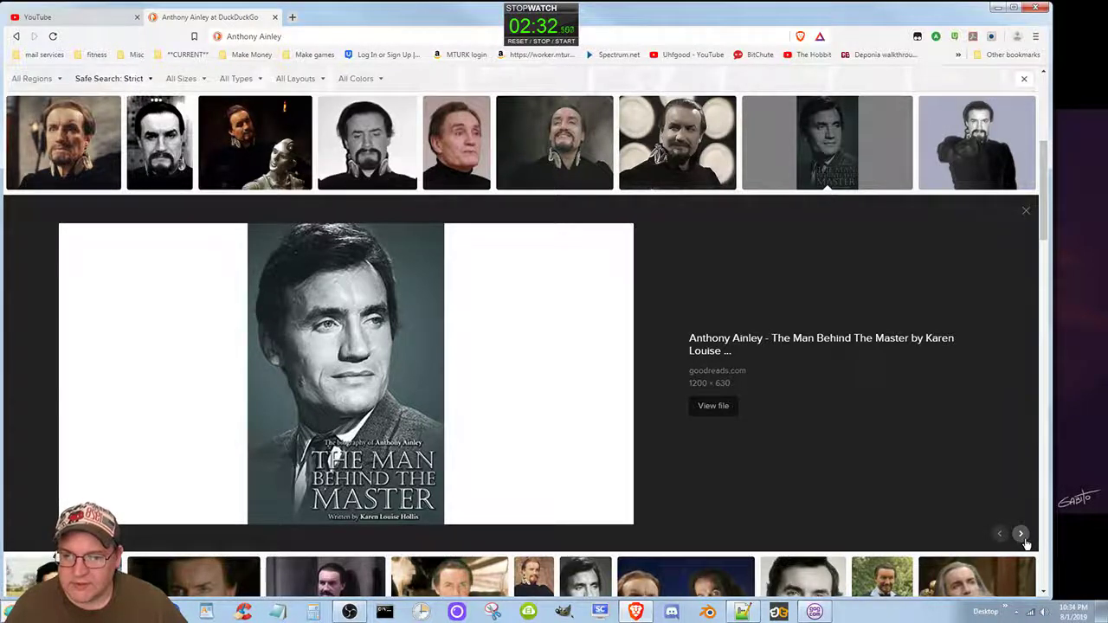
- Step forward through eleven Anthony Ainley image previews
{"action": "left_click", "coordinate": [1023, 536]}
{"action": "left_click", "coordinate": [1021, 535]}
{"action": "left_click", "coordinate": [1022, 535]}
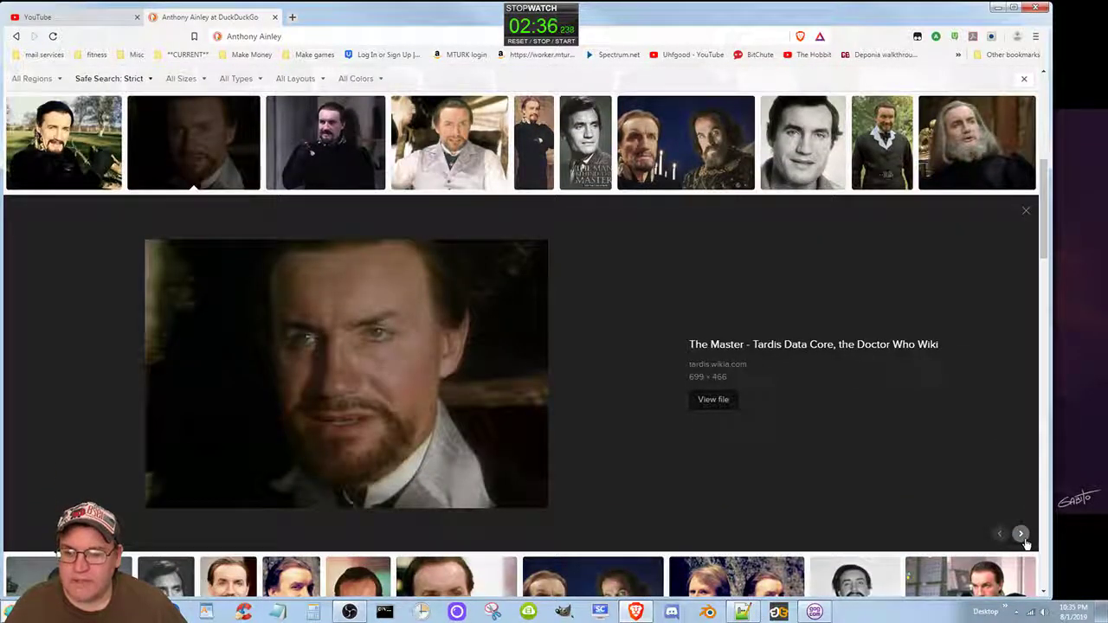
{"action": "left_click", "coordinate": [1022, 535]}
{"action": "left_click", "coordinate": [1021, 535]}
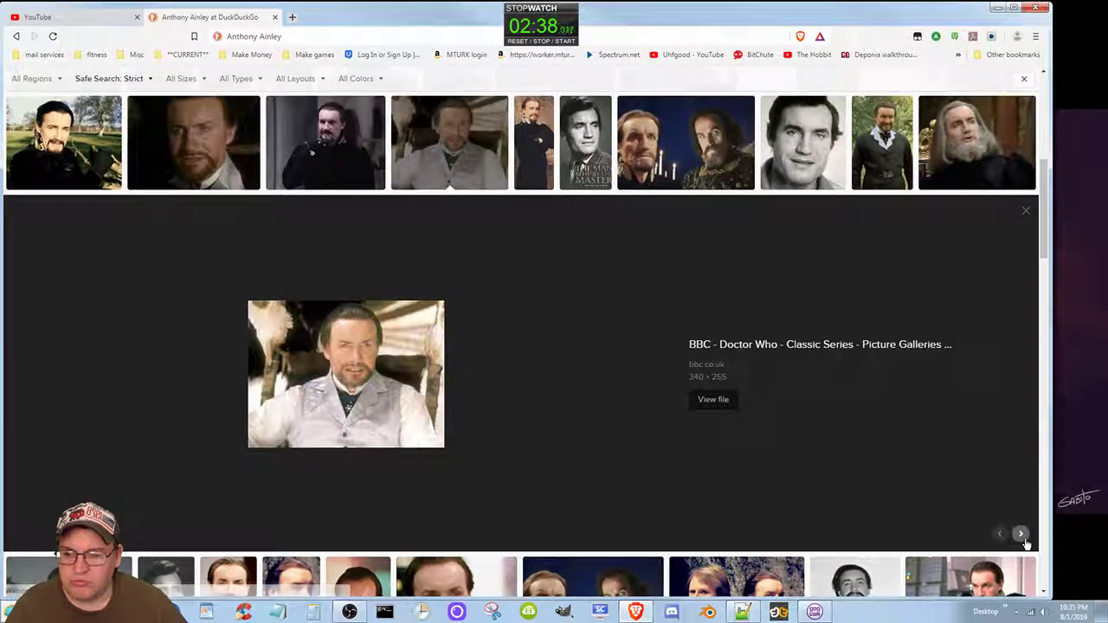
{"action": "left_click", "coordinate": [1021, 535]}
{"action": "left_click", "coordinate": [1022, 535]}
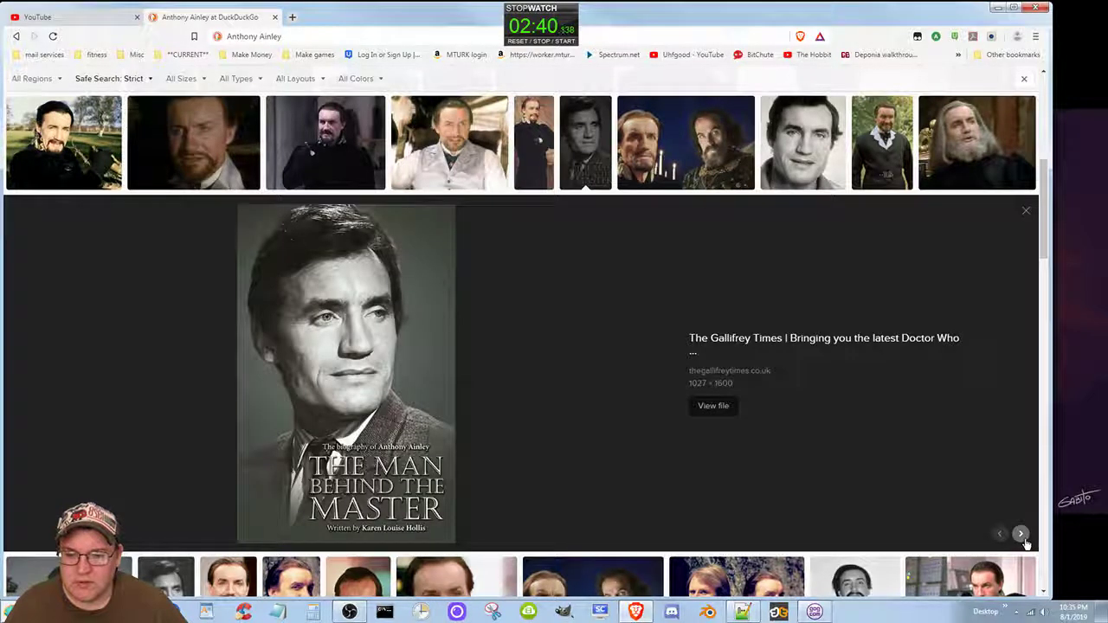
{"action": "left_click", "coordinate": [1021, 535]}
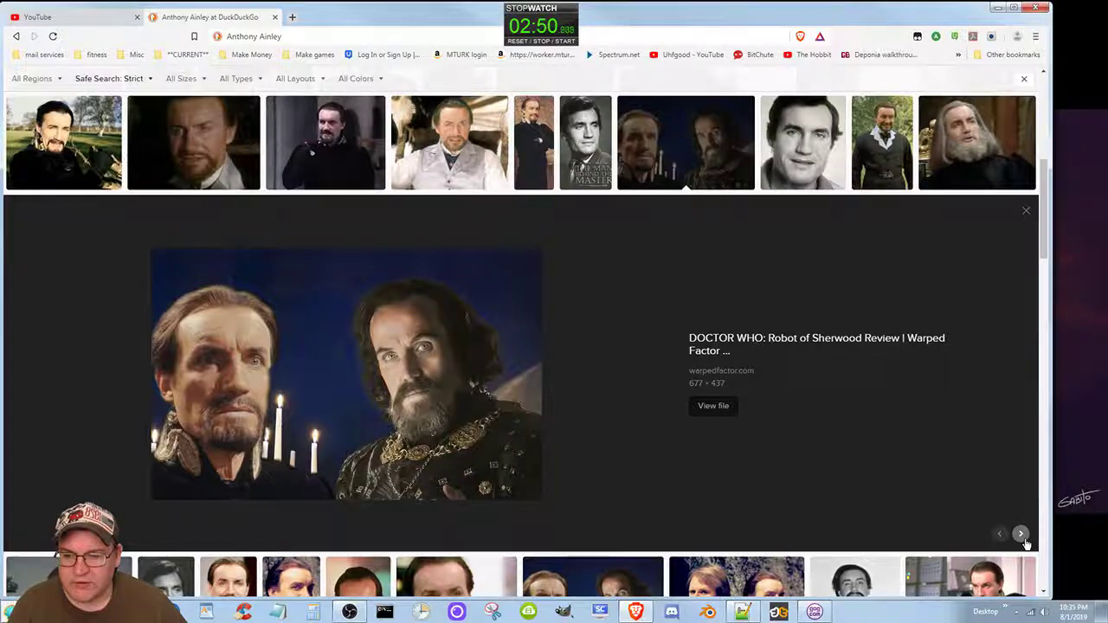
{"action": "left_click", "coordinate": [1021, 535]}
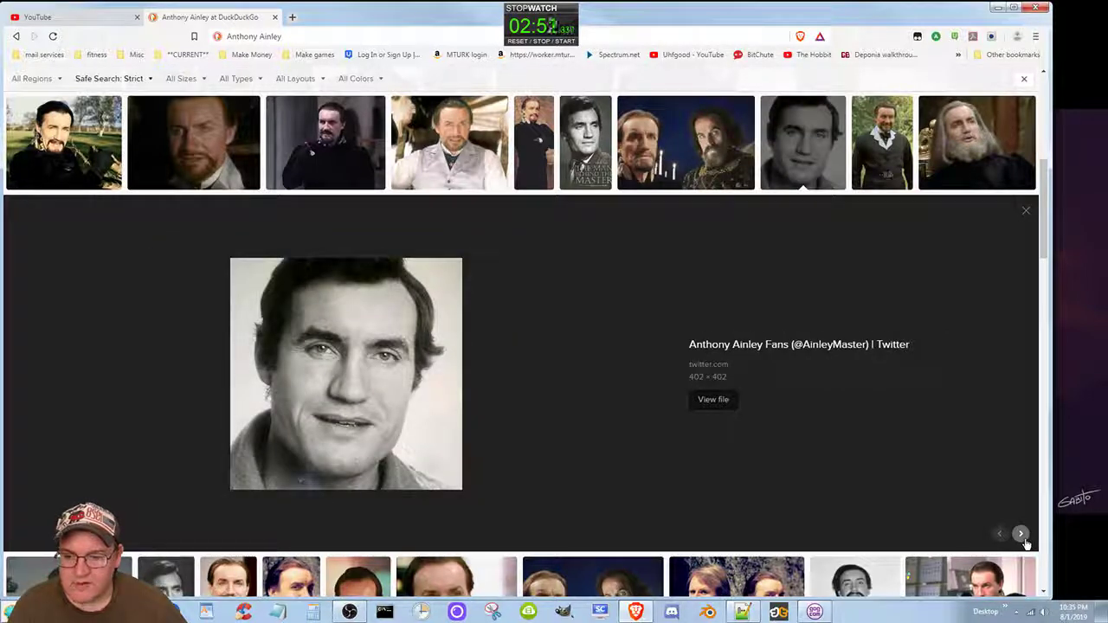
{"action": "left_click", "coordinate": [1021, 535]}
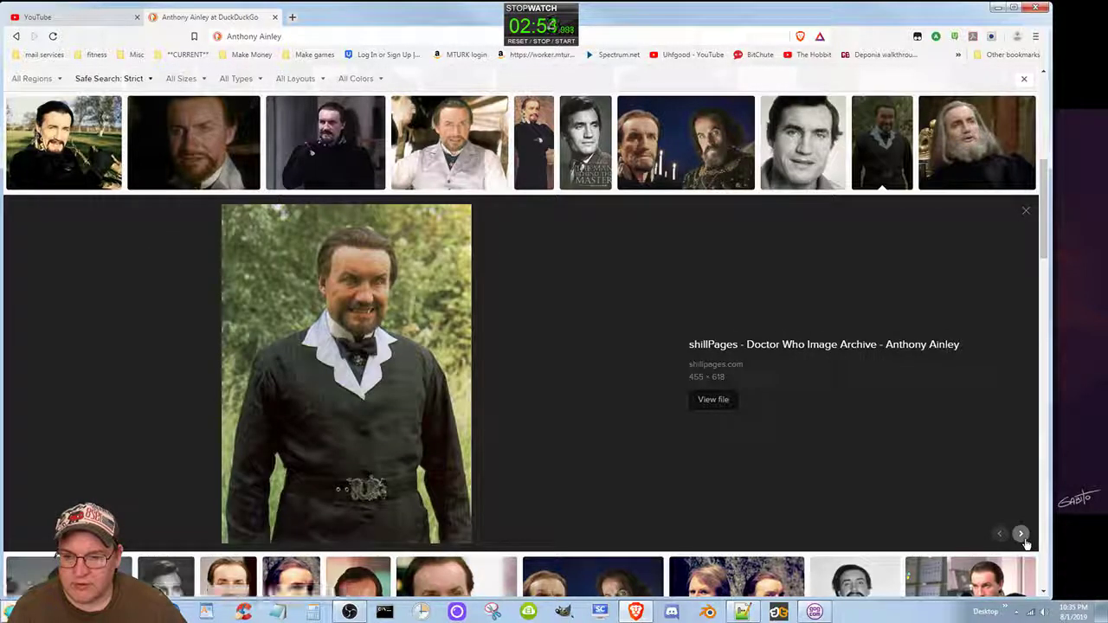
{"action": "left_click", "coordinate": [1023, 537]}
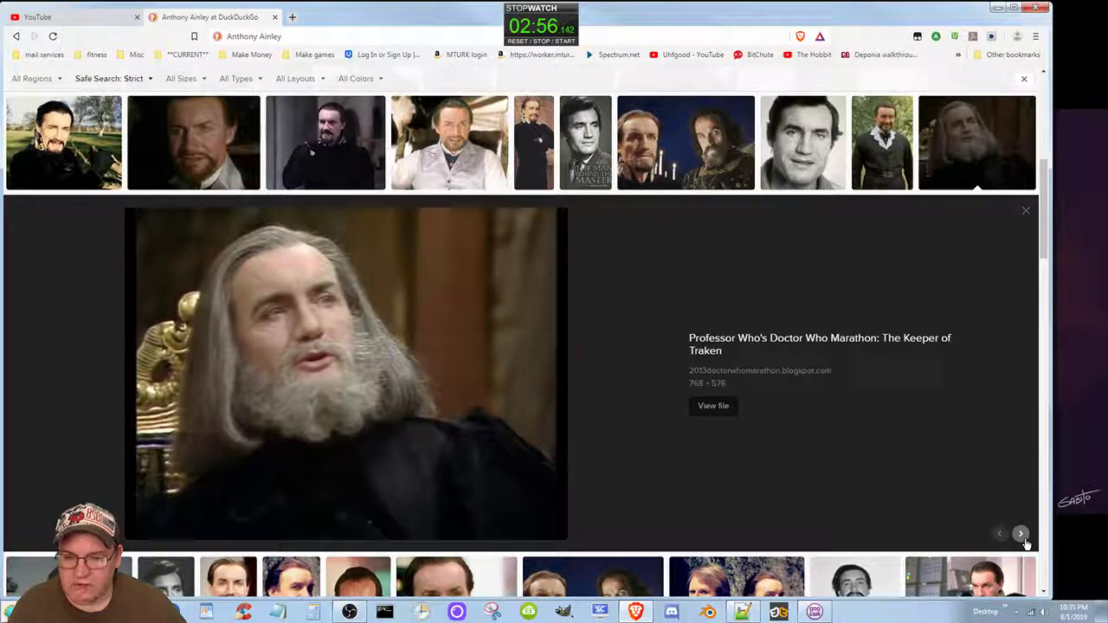
- Go back one preview, then step forward seven more results
{"action": "left_click", "coordinate": [1000, 534]}
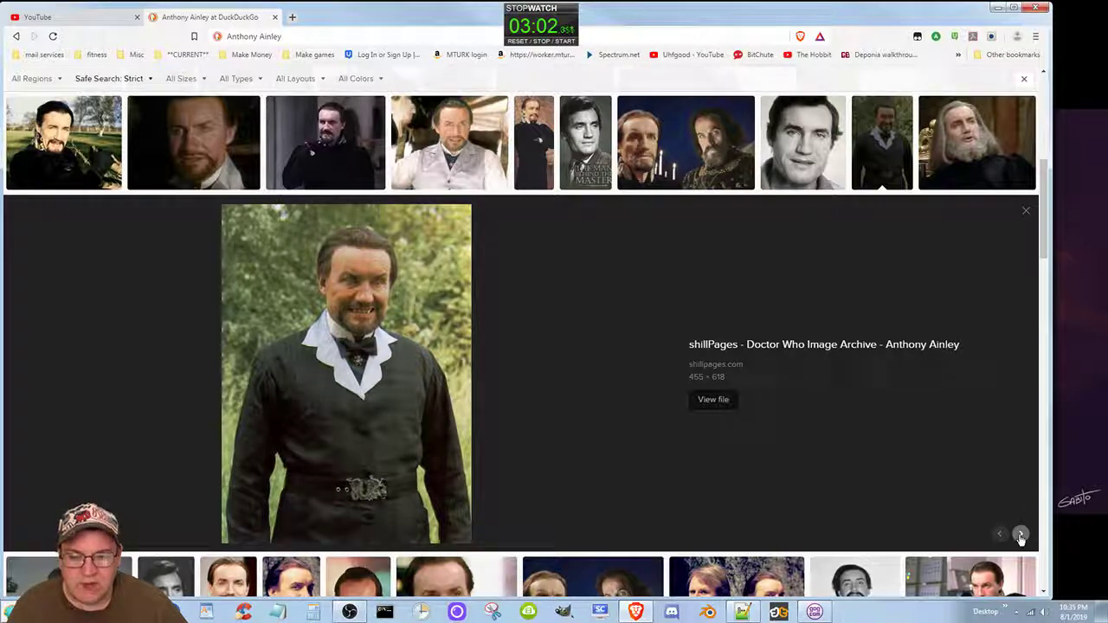
{"action": "left_click", "coordinate": [1022, 535]}
{"action": "left_click", "coordinate": [1022, 535]}
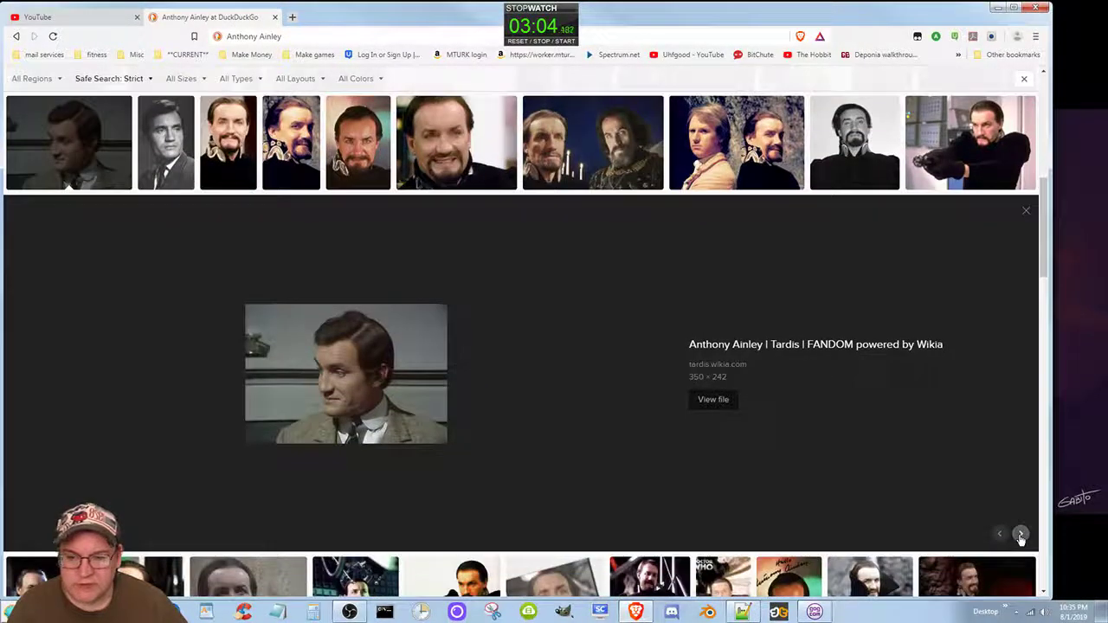
{"action": "left_click", "coordinate": [1021, 535]}
{"action": "left_click", "coordinate": [1021, 535]}
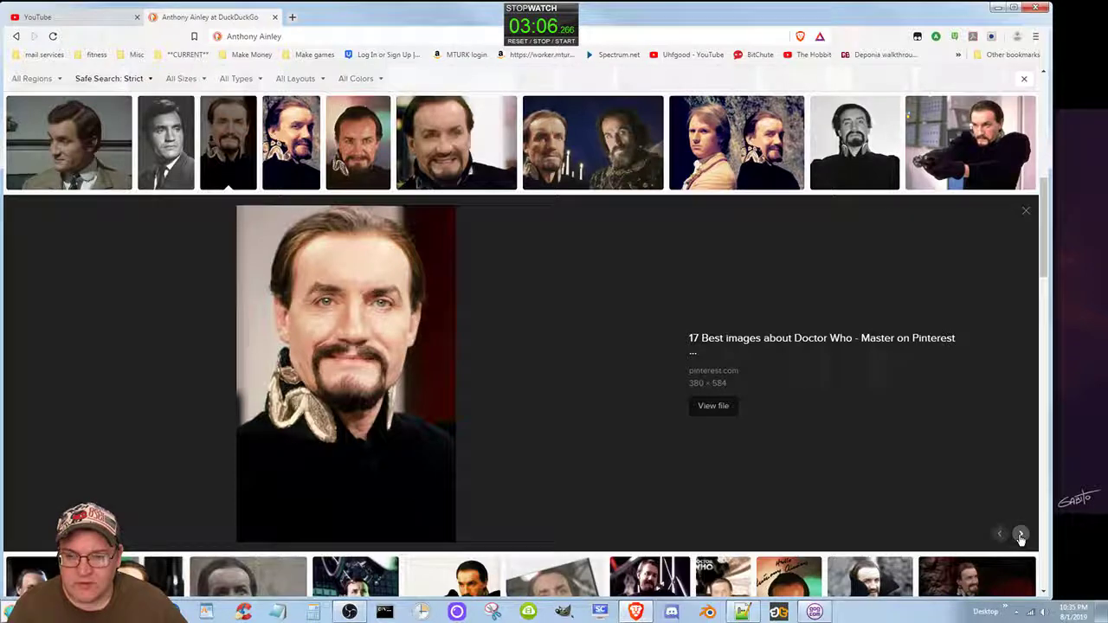
{"action": "left_click", "coordinate": [1022, 535]}
{"action": "left_click", "coordinate": [1021, 535]}
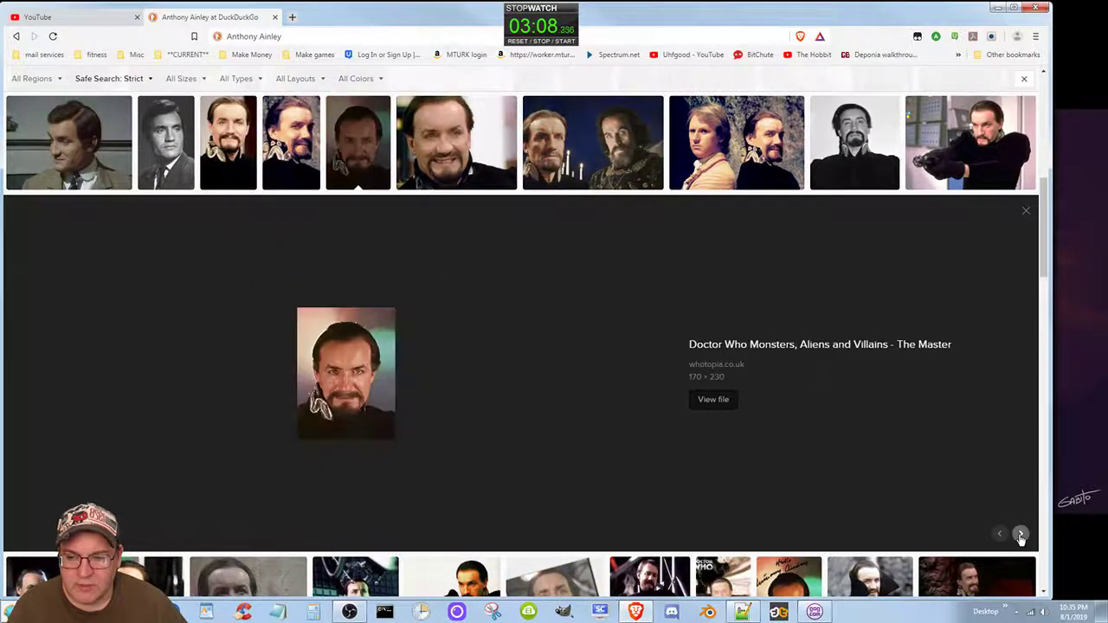
{"action": "left_click", "coordinate": [1021, 535]}
- Continue to the 400 × 361 Not Tonight Dalek: August 2010 photo
{"action": "left_click", "coordinate": [1022, 535]}
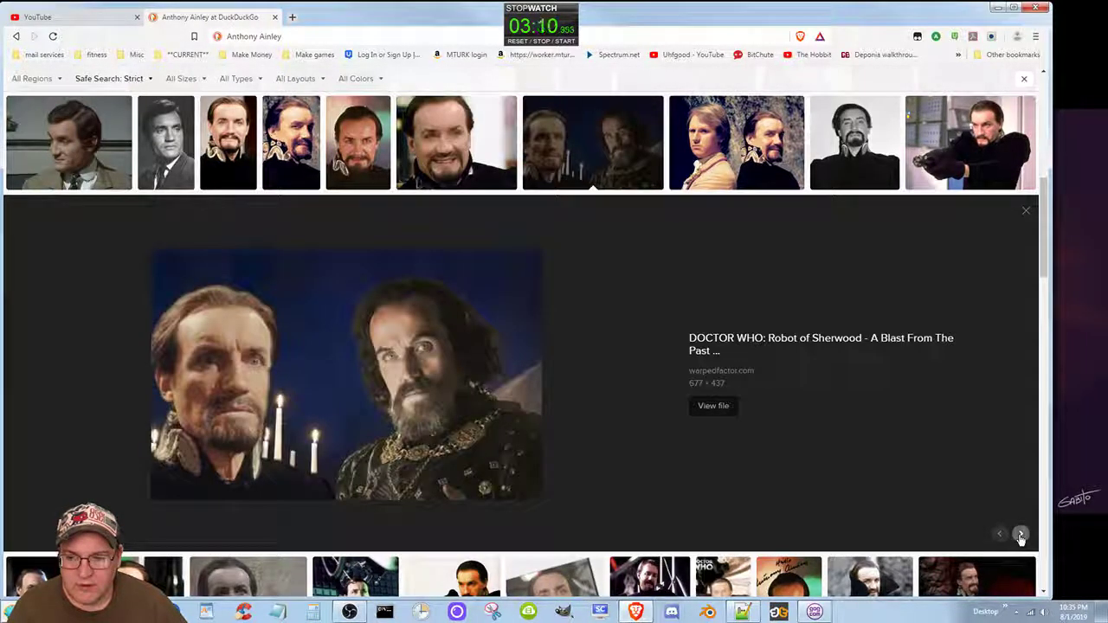
{"action": "left_click", "coordinate": [1022, 535]}
{"action": "left_click", "coordinate": [1021, 535]}
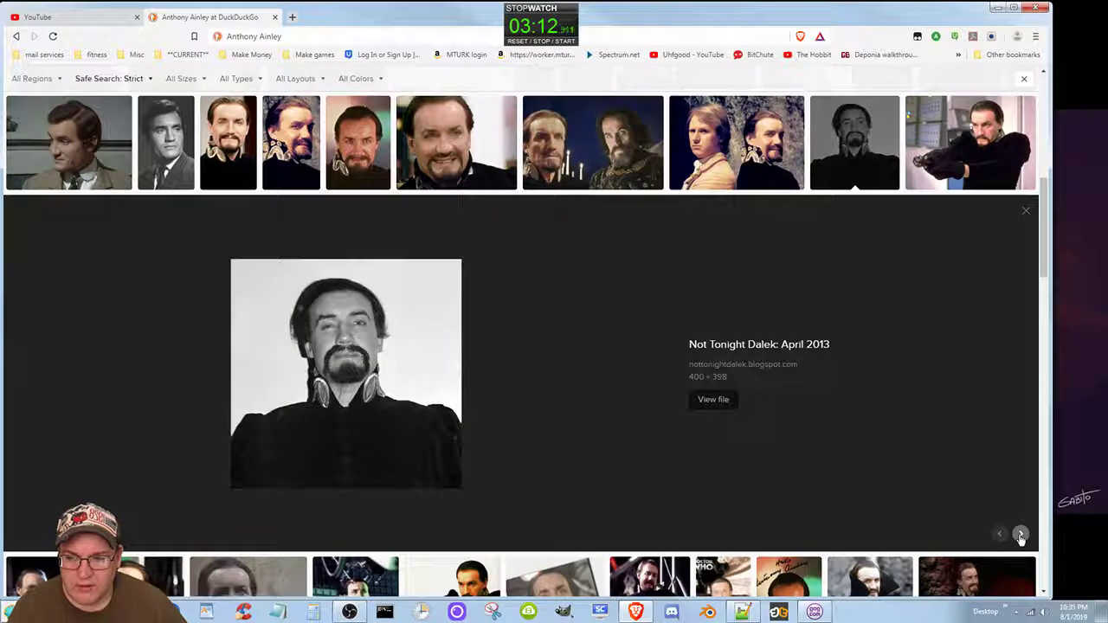
{"action": "left_click", "coordinate": [1021, 535]}
{"action": "left_click", "coordinate": [1021, 535]}
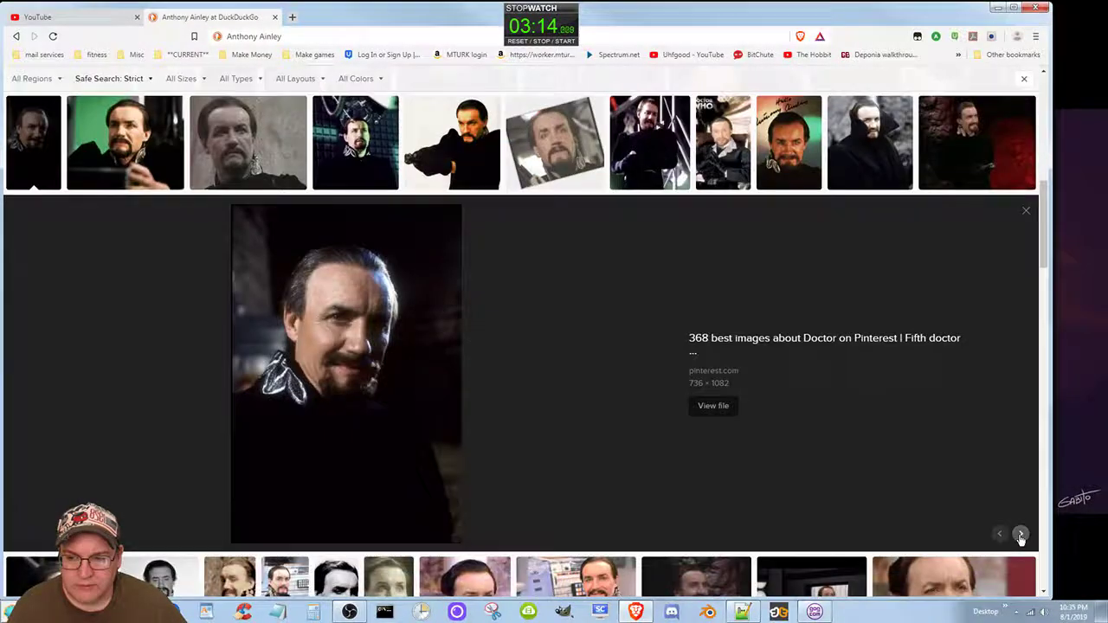
{"action": "left_click", "coordinate": [1022, 535]}
{"action": "left_click", "coordinate": [1022, 535]}
{"action": "left_click", "coordinate": [1021, 535]}
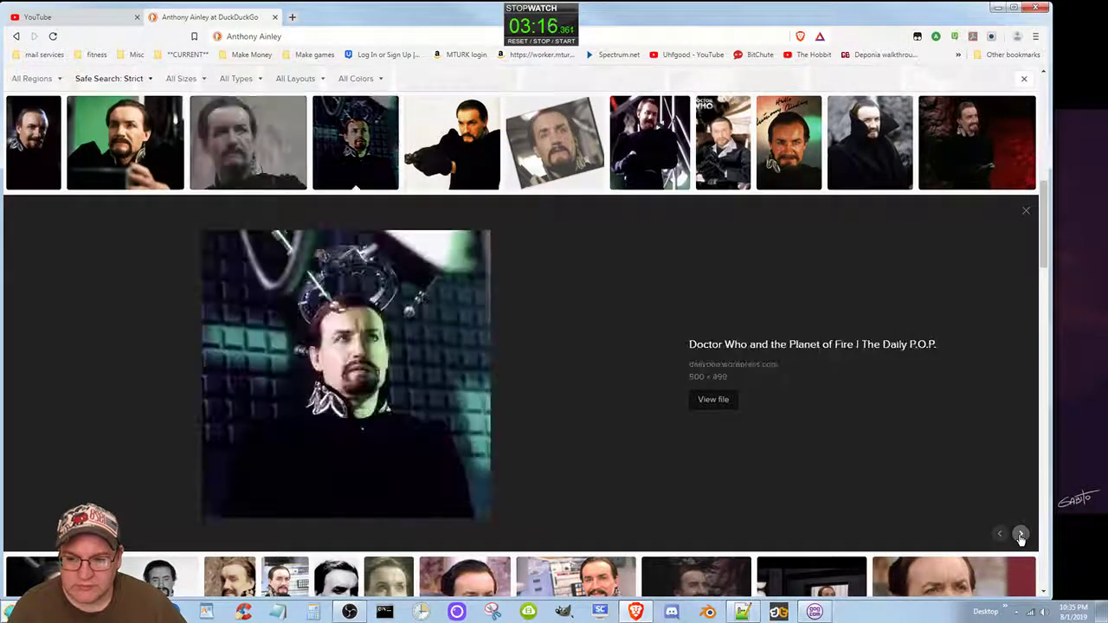
{"action": "left_click", "coordinate": [1021, 535]}
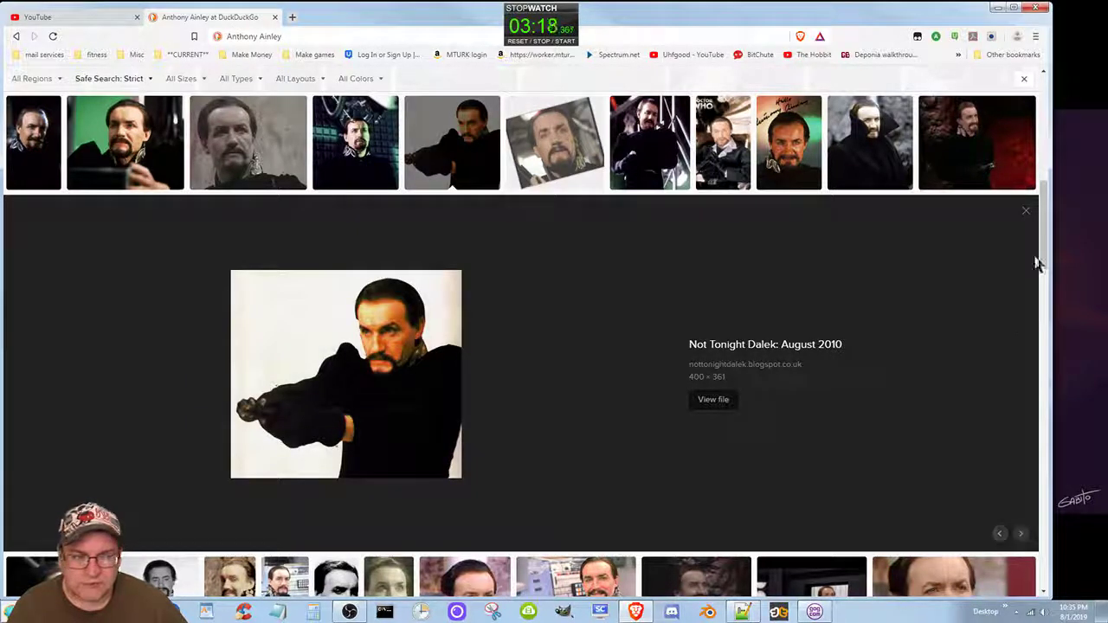
- Scroll up to the autographed Hello photo and preview it, then scroll the results grid again
{"action": "scroll", "coordinate": [1042, 251], "scroll_direction": "up", "scroll_amount": 3}
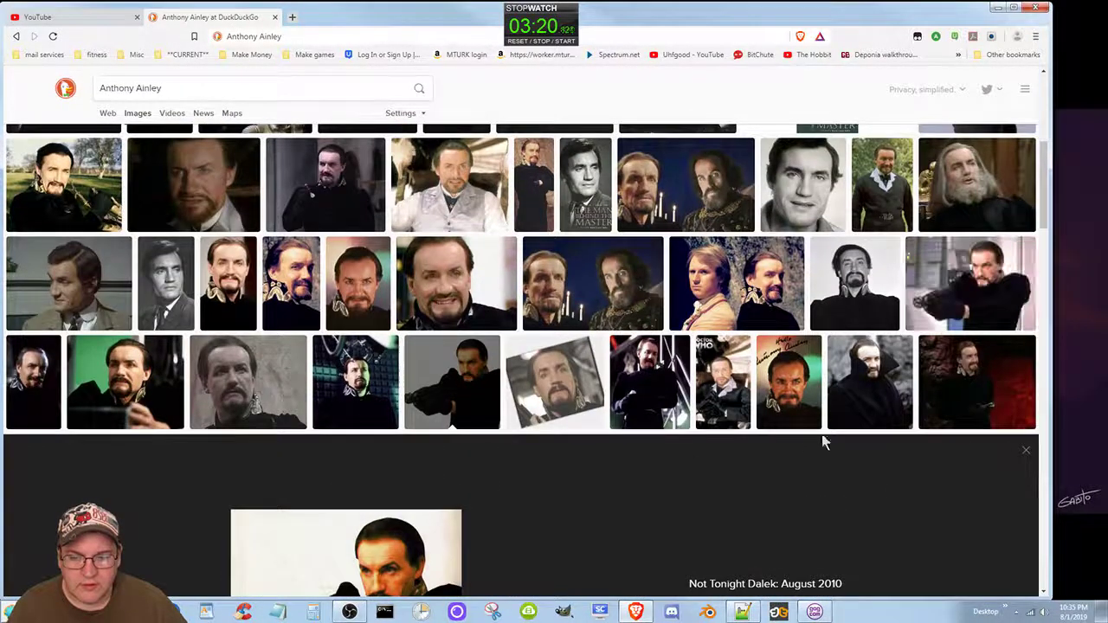
{"action": "left_click", "coordinate": [787, 376]}
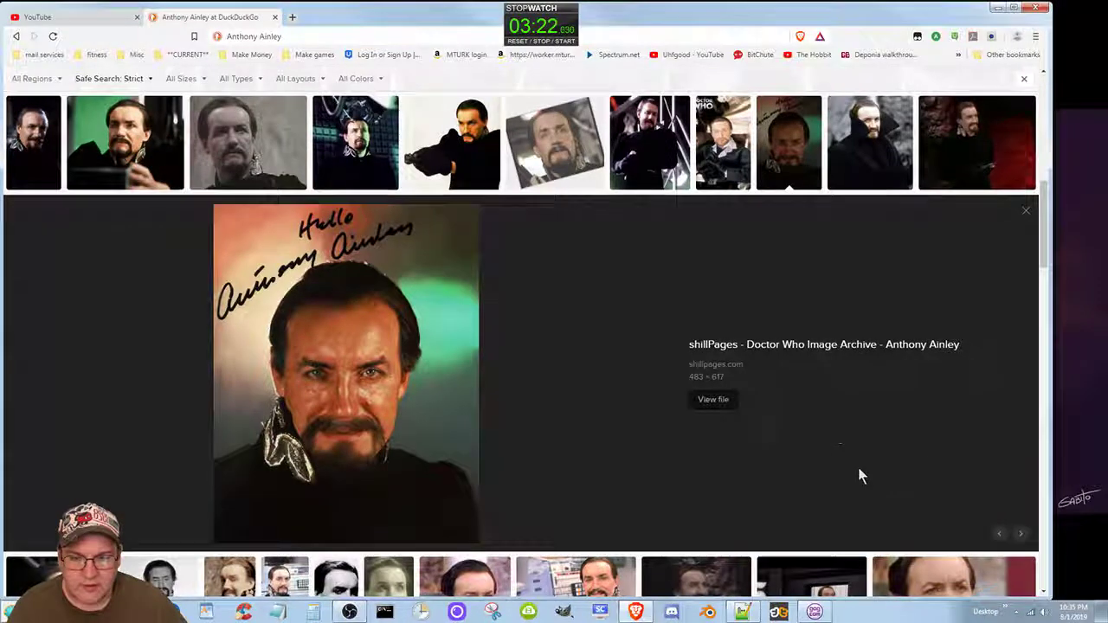
{"action": "scroll", "coordinate": [836, 481], "scroll_direction": "up", "scroll_amount": 5}
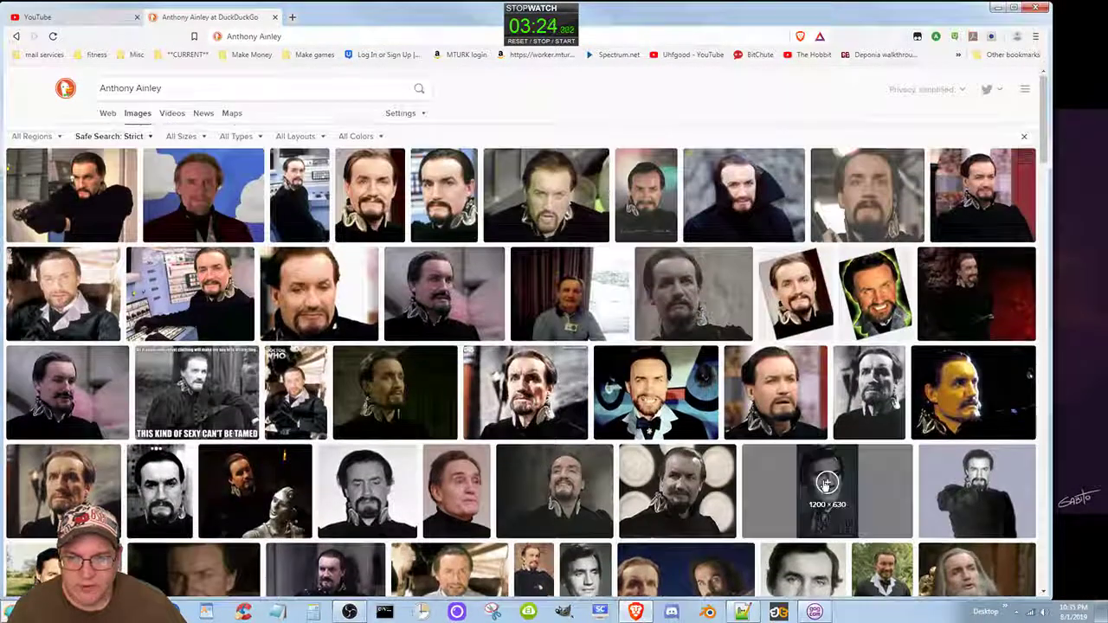
{"action": "scroll", "coordinate": [833, 481], "scroll_direction": "down", "scroll_amount": 1}
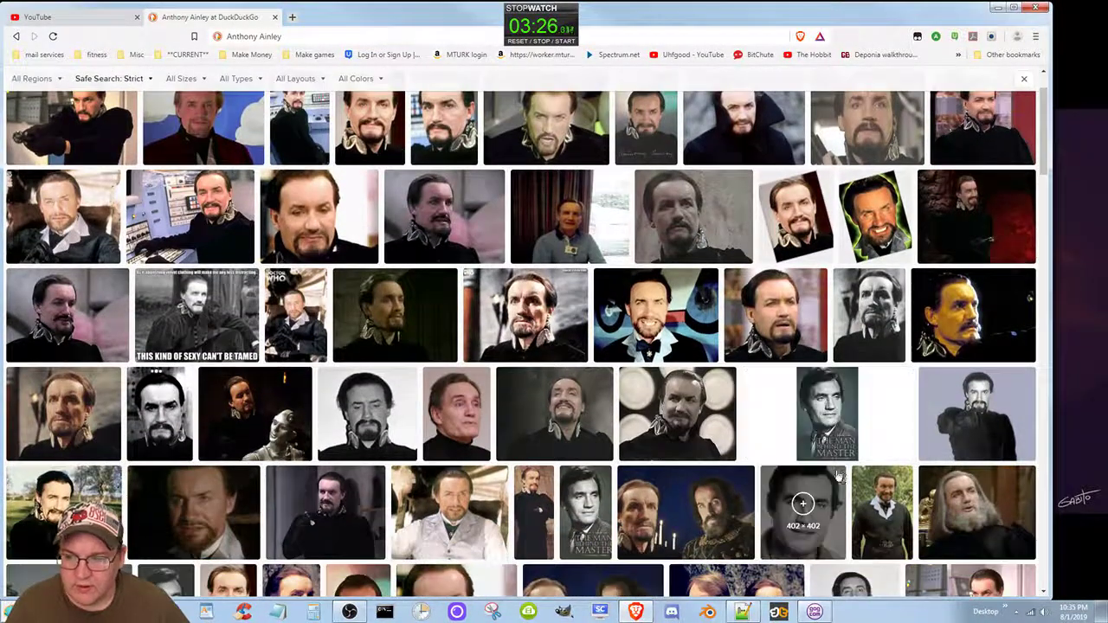
{"action": "left_click", "coordinate": [177, 429]}
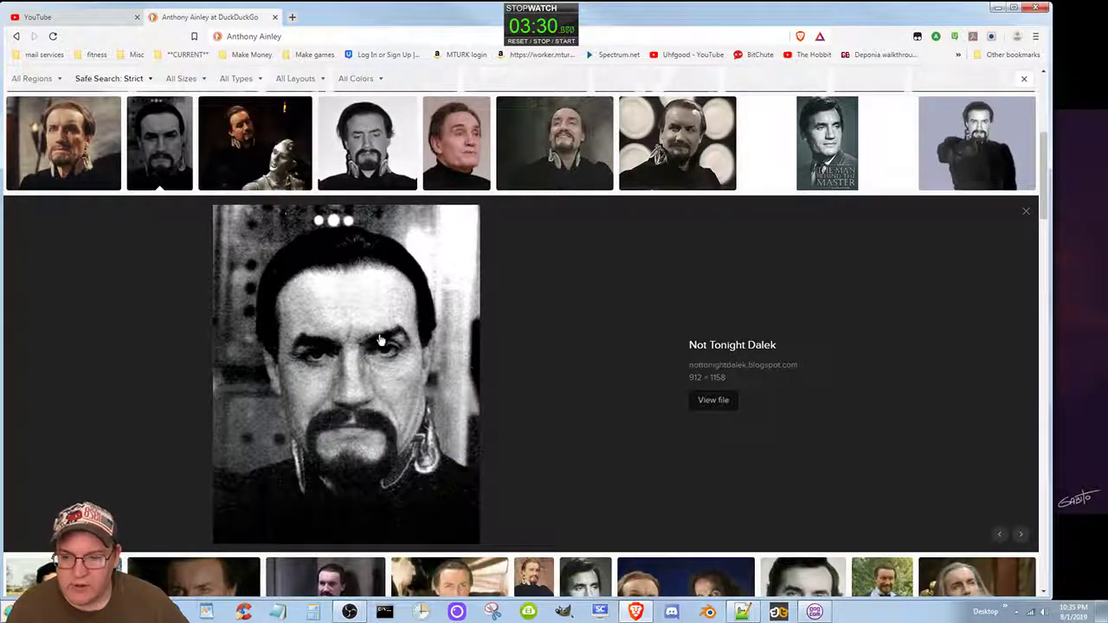
{"action": "right_click", "coordinate": [398, 357]}
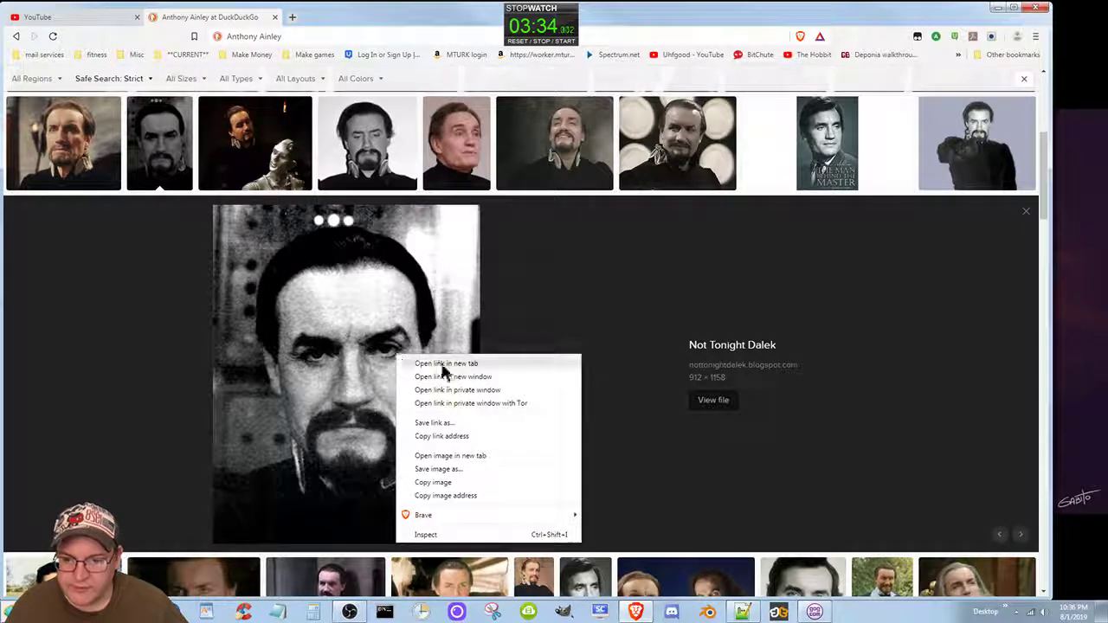
{"action": "left_click", "coordinate": [470, 482]}
{"action": "left_click_drag", "start_coordinate": [468, 481], "coordinate": [432, 389]}
{"action": "right_click", "coordinate": [427, 381]}
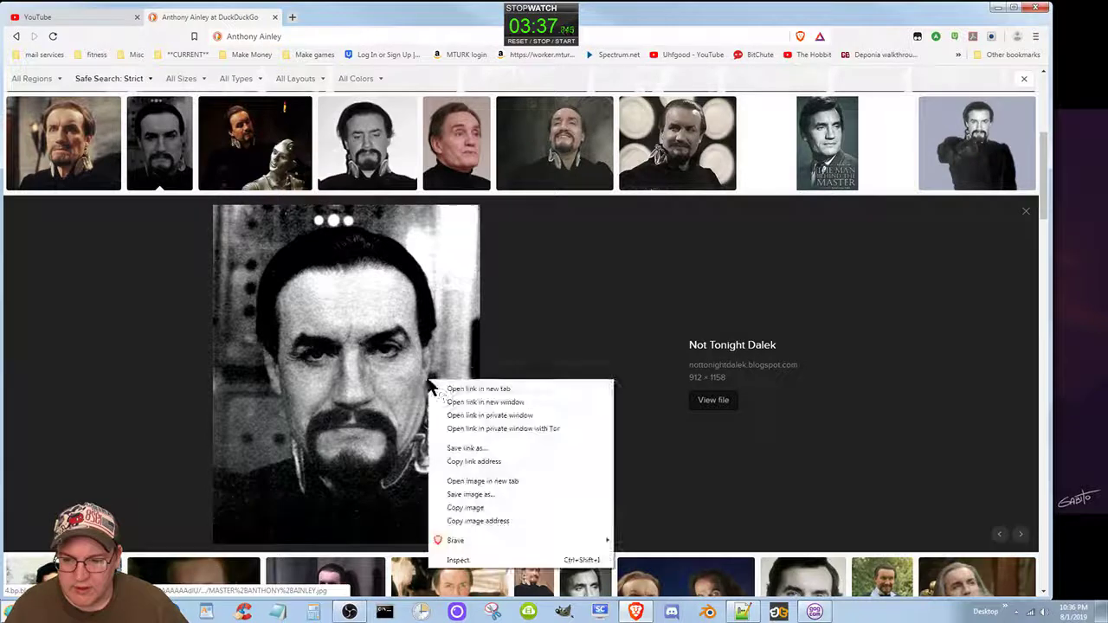
{"action": "left_click", "coordinate": [498, 502]}
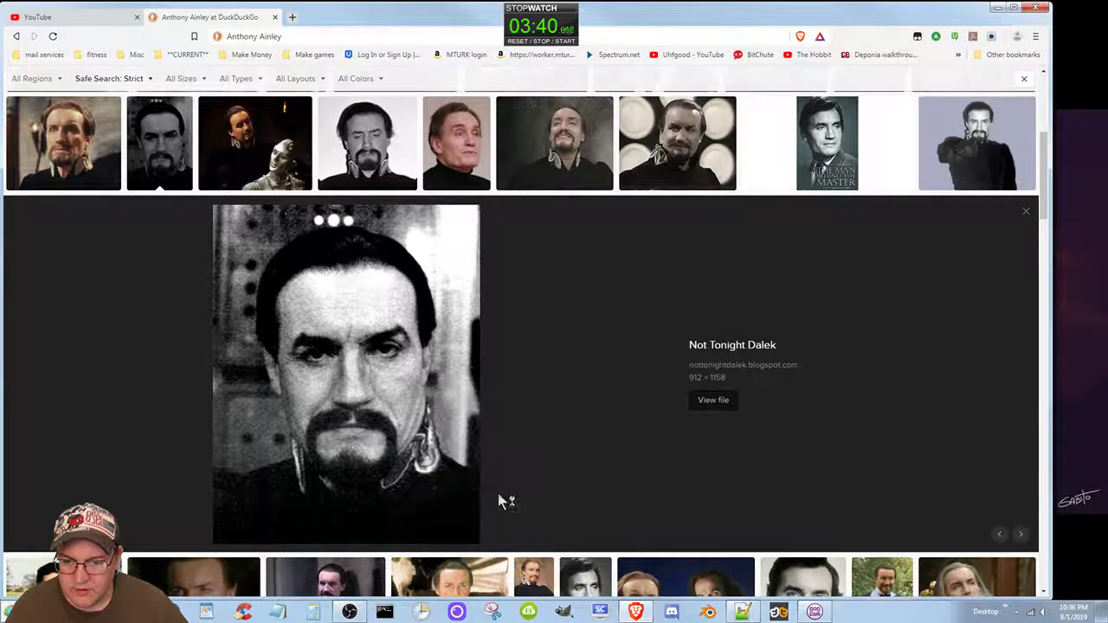
- Save the previewed image to D:\DevStuff\Reference as TheMaster_AnthonyAinley_BW.jpg
{"action": "right_click", "coordinate": [445, 391]}
{"action": "left_click", "coordinate": [381, 303]}
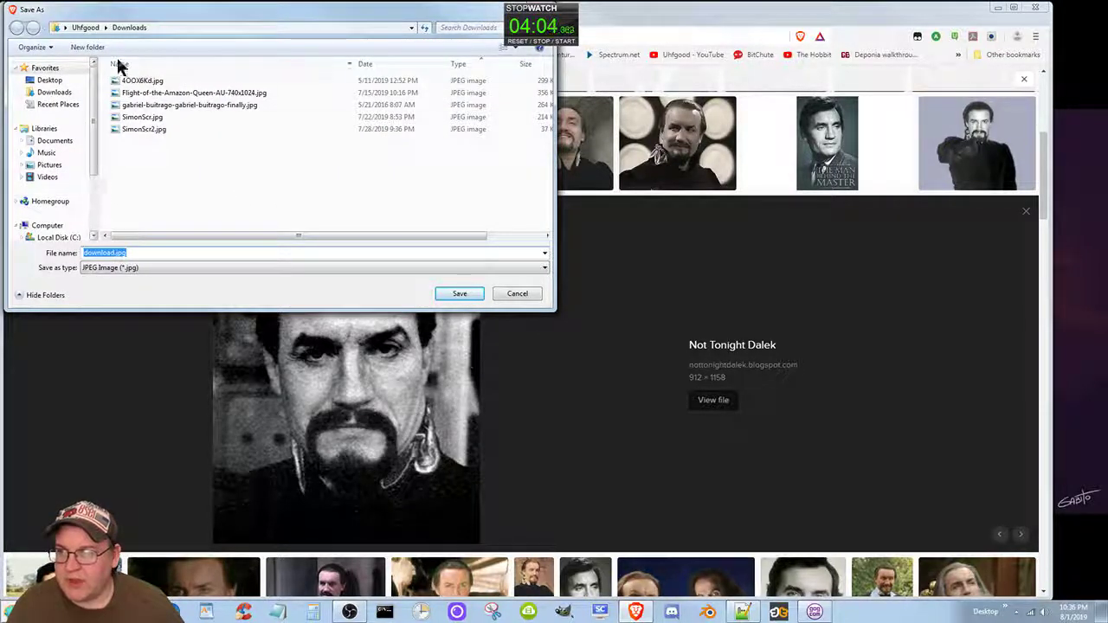
{"action": "scroll", "coordinate": [95, 216], "scroll_direction": "down", "scroll_amount": 3}
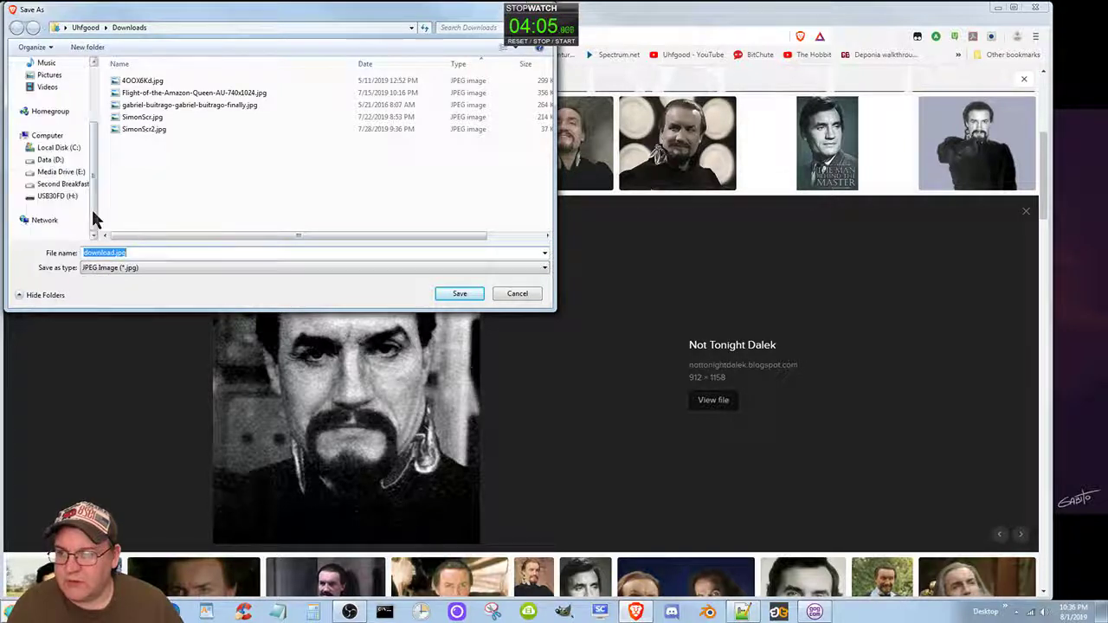
{"action": "left_click", "coordinate": [50, 160]}
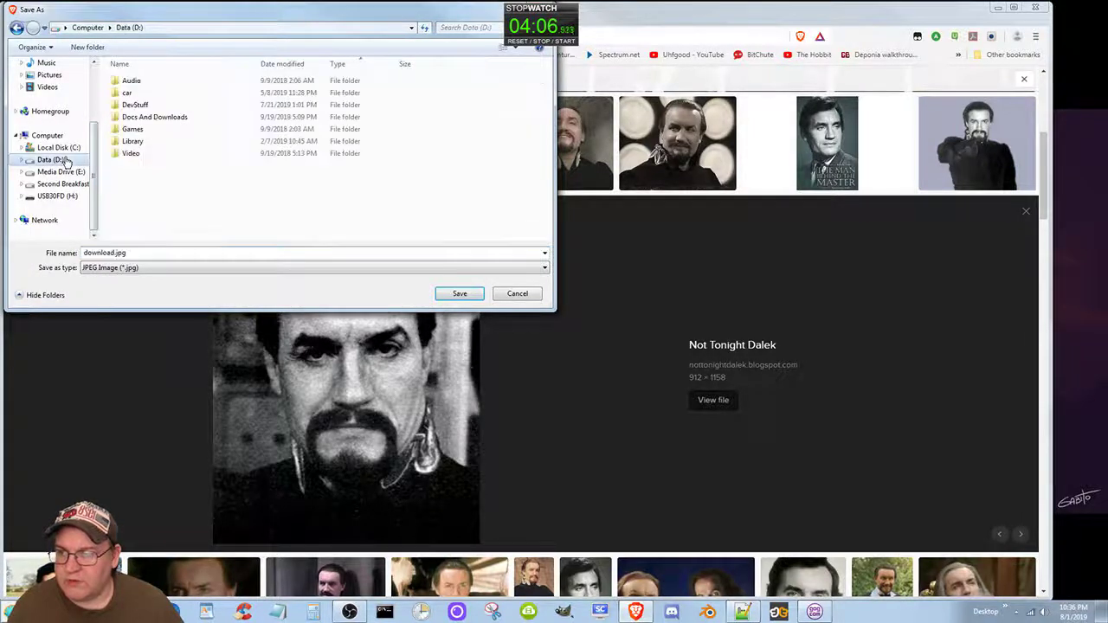
{"action": "double_click", "coordinate": [134, 104]}
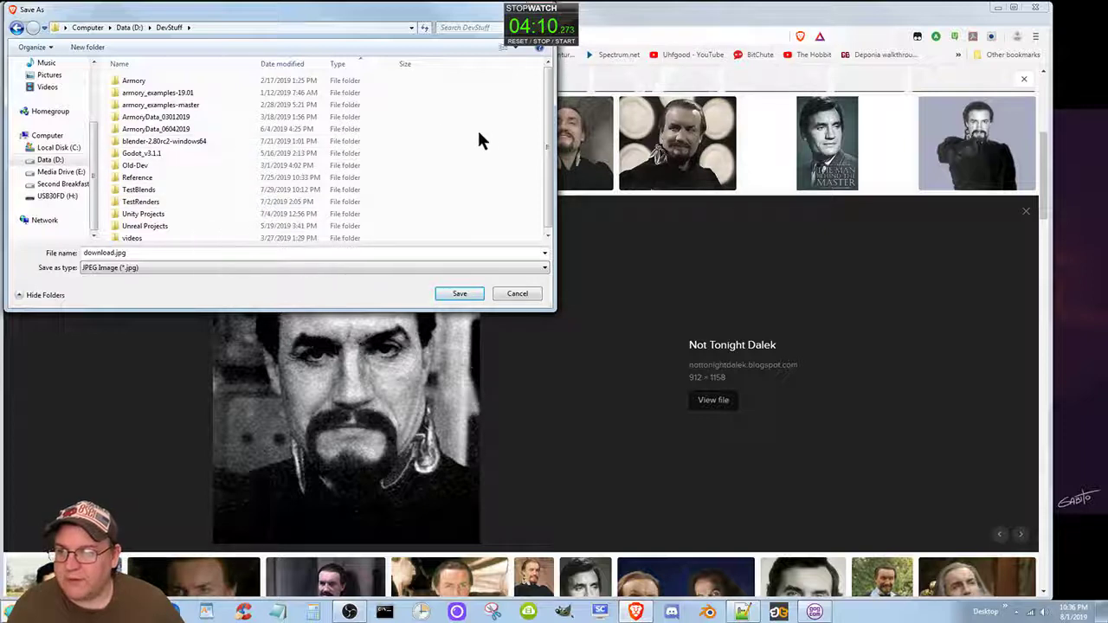
{"action": "double_click", "coordinate": [138, 177]}
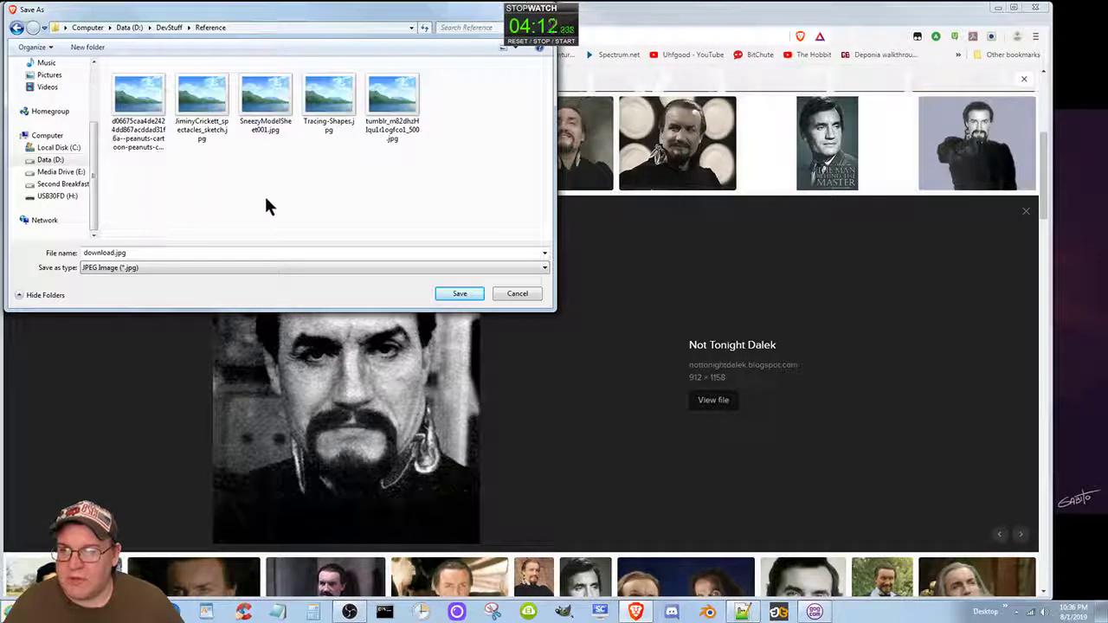
{"action": "left_click", "coordinate": [143, 252]}
{"action": "left_click", "coordinate": [110, 252]}
{"action": "double_click", "coordinate": [110, 252]}
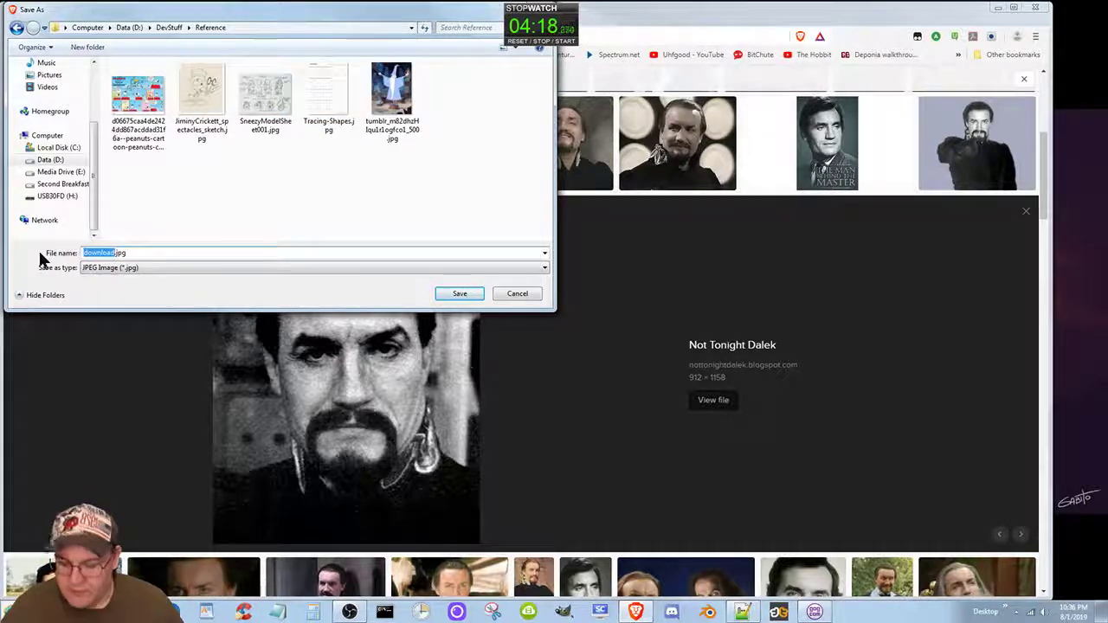
{"action": "type", "text": "TheMaste"}
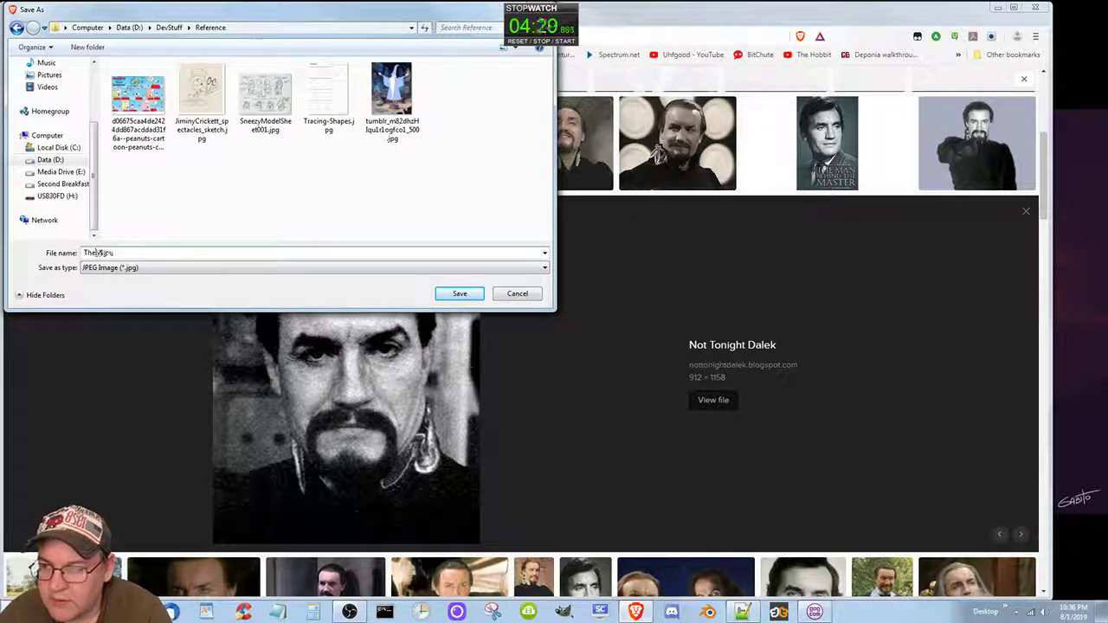
{"action": "type", "text": "r_Anthony"}
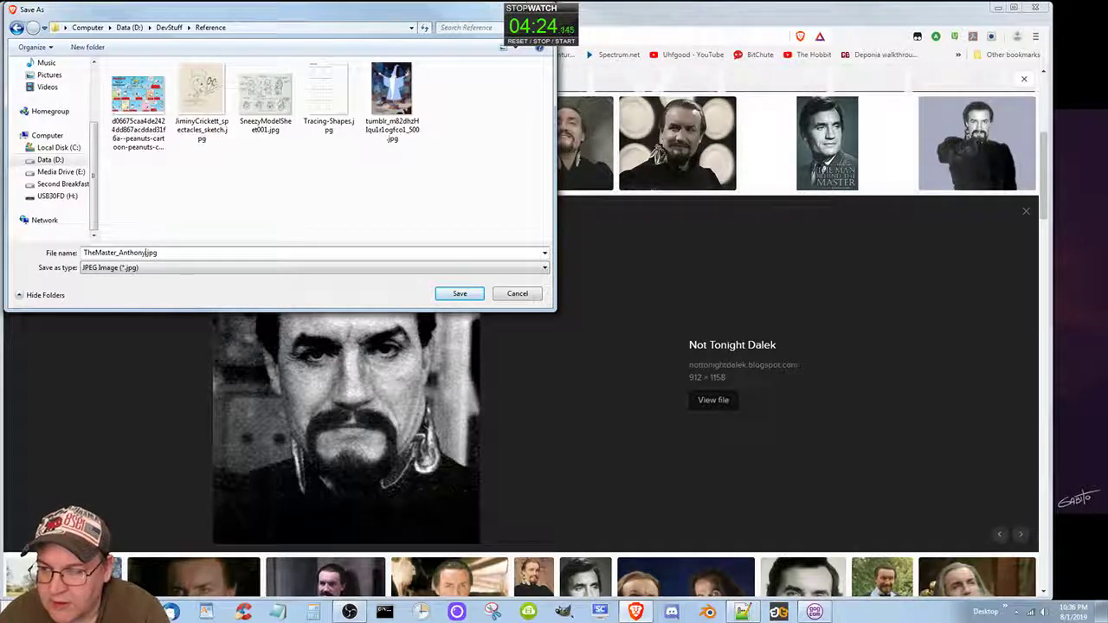
{"action": "type", "text": "Ainley"}
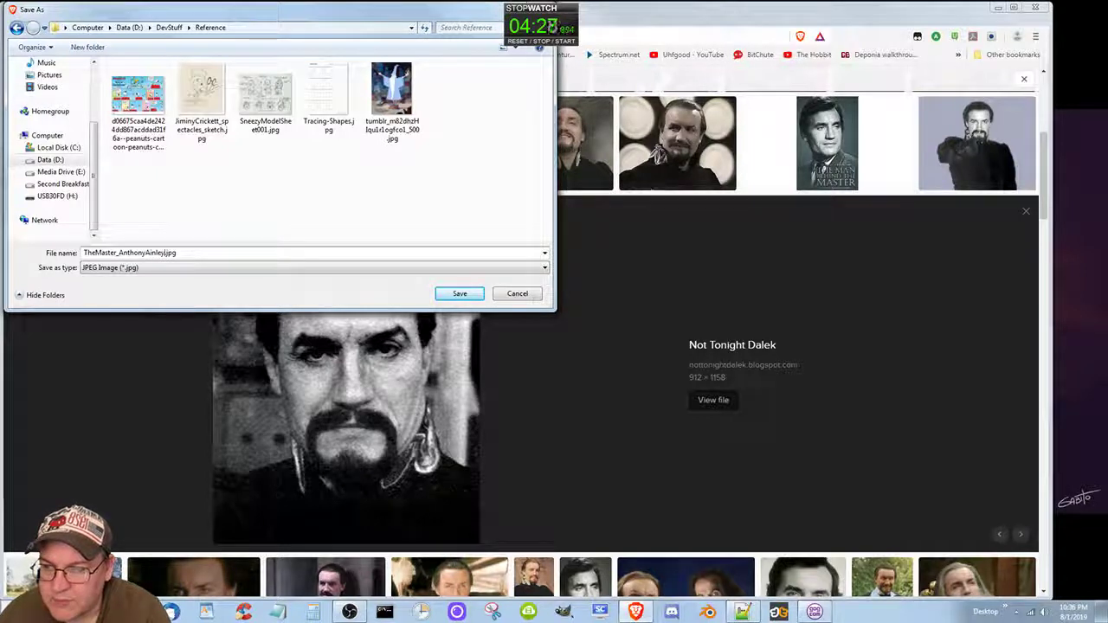
{"action": "type", "text": "_"}
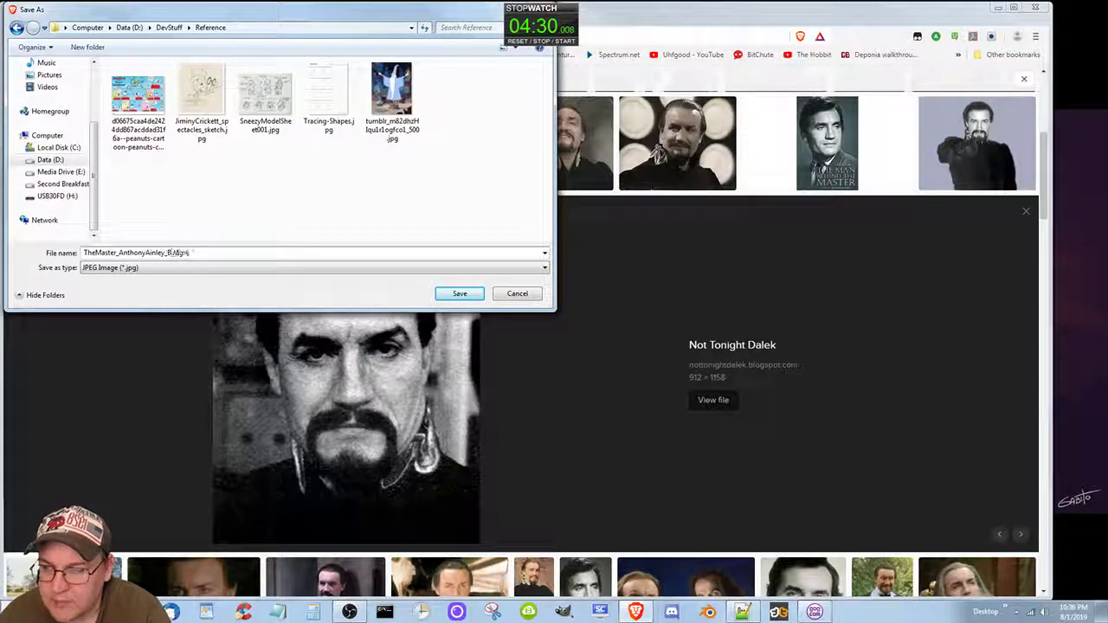
{"action": "type", "text": "BW.jpg"}
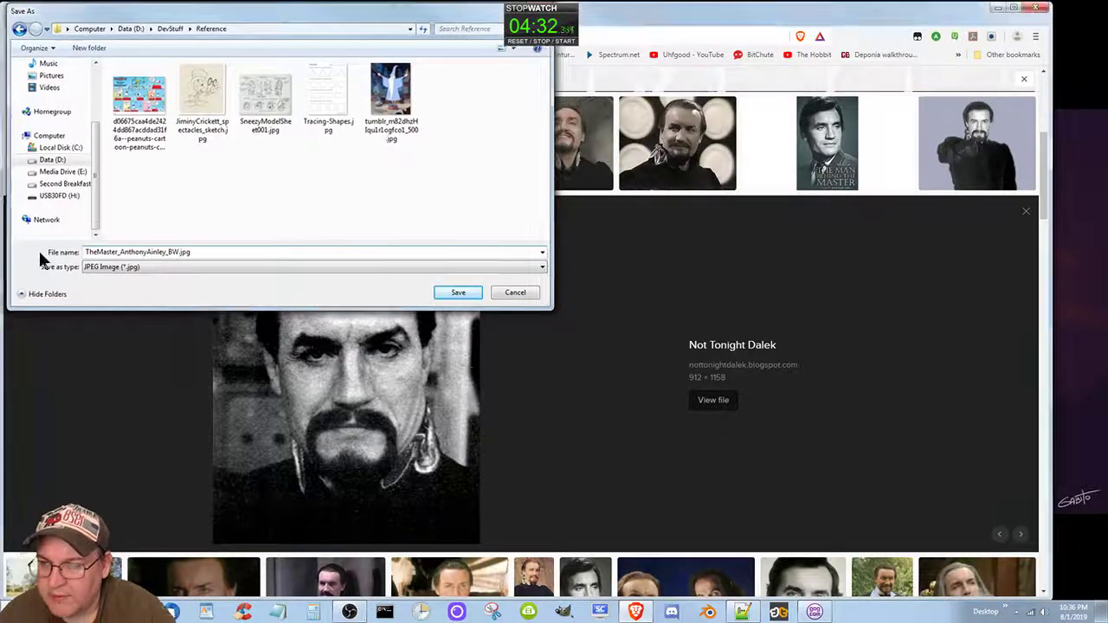
{"action": "key", "text": "Return"}
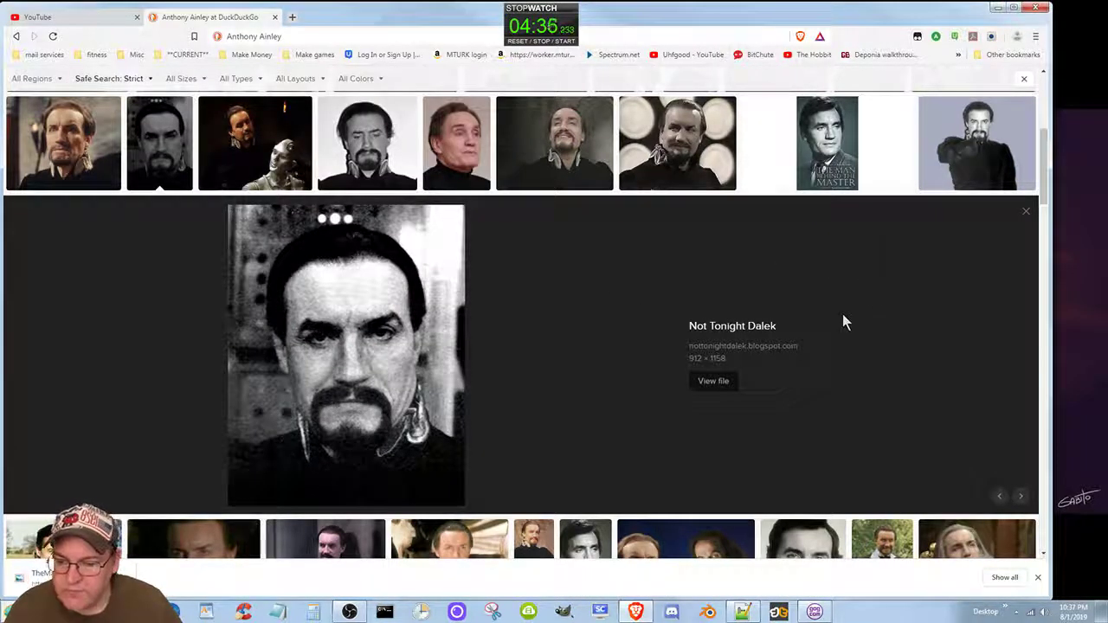
- Scroll to the first results row and preview the signed Doctor Who Autographs: May 2010 portrait
{"action": "scroll", "coordinate": [842, 313], "scroll_direction": "up", "scroll_amount": 3}
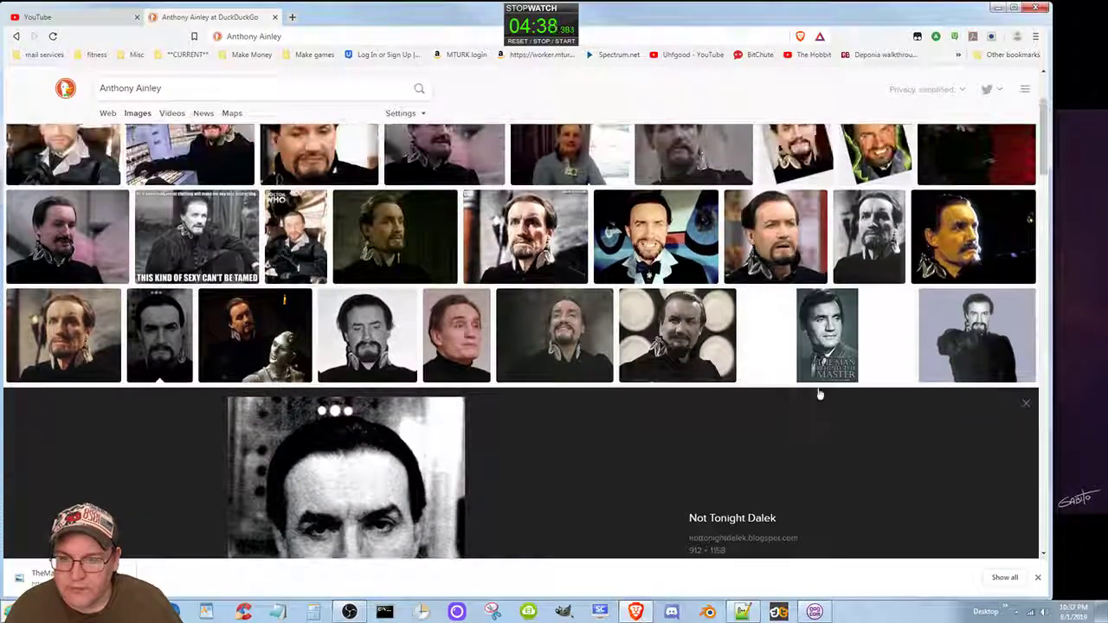
{"action": "scroll", "coordinate": [819, 400], "scroll_direction": "up", "scroll_amount": 3}
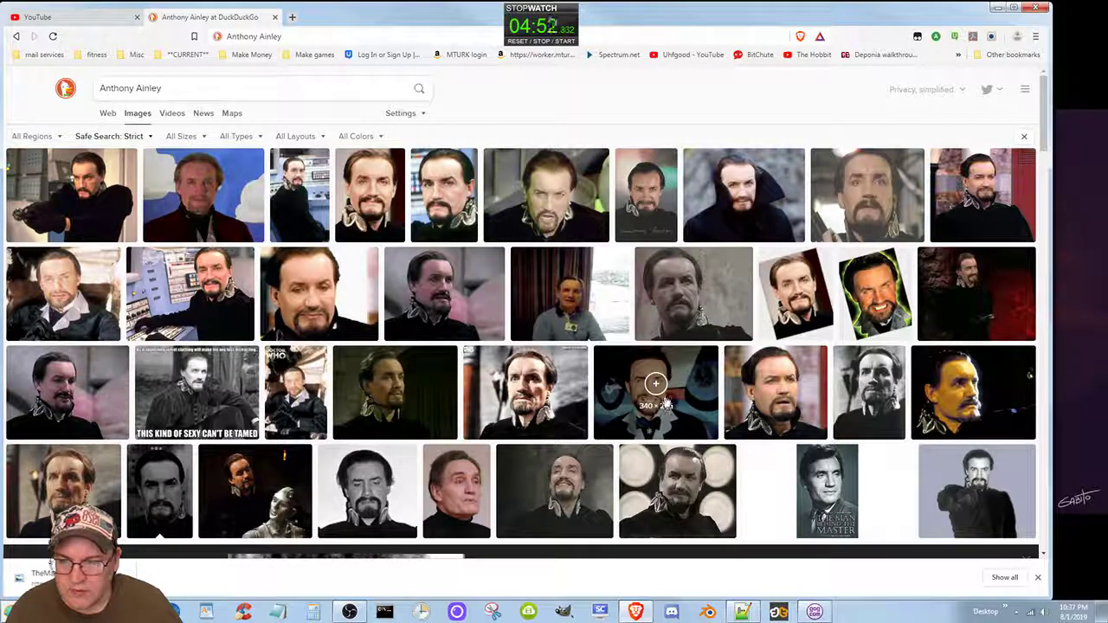
{"action": "scroll", "coordinate": [628, 409], "scroll_direction": "down", "scroll_amount": 1}
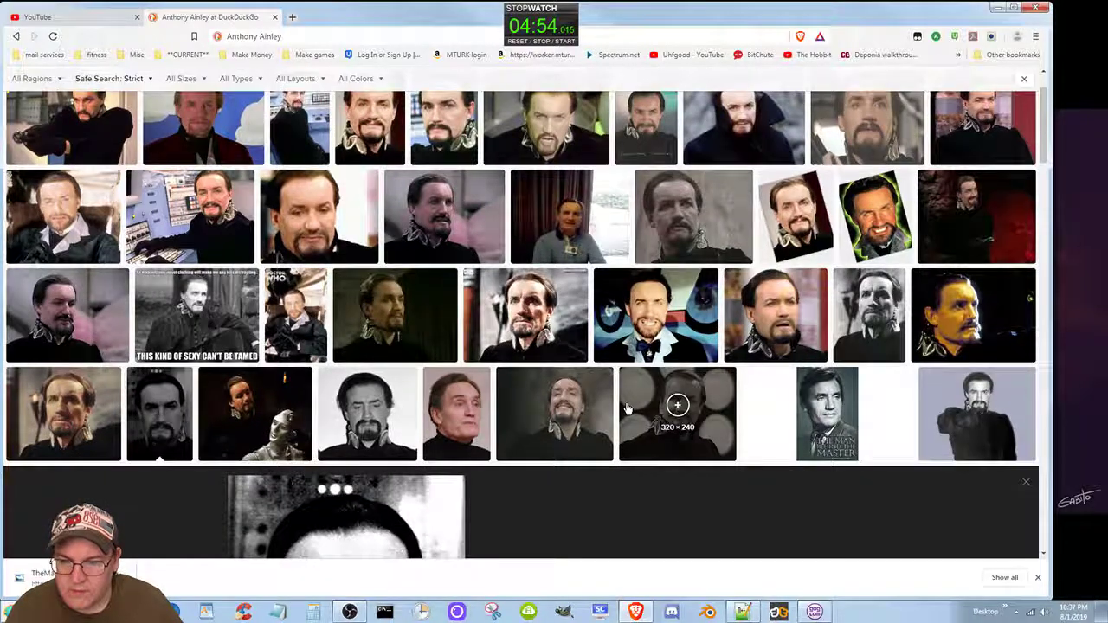
{"action": "scroll", "coordinate": [627, 408], "scroll_direction": "up", "scroll_amount": 1}
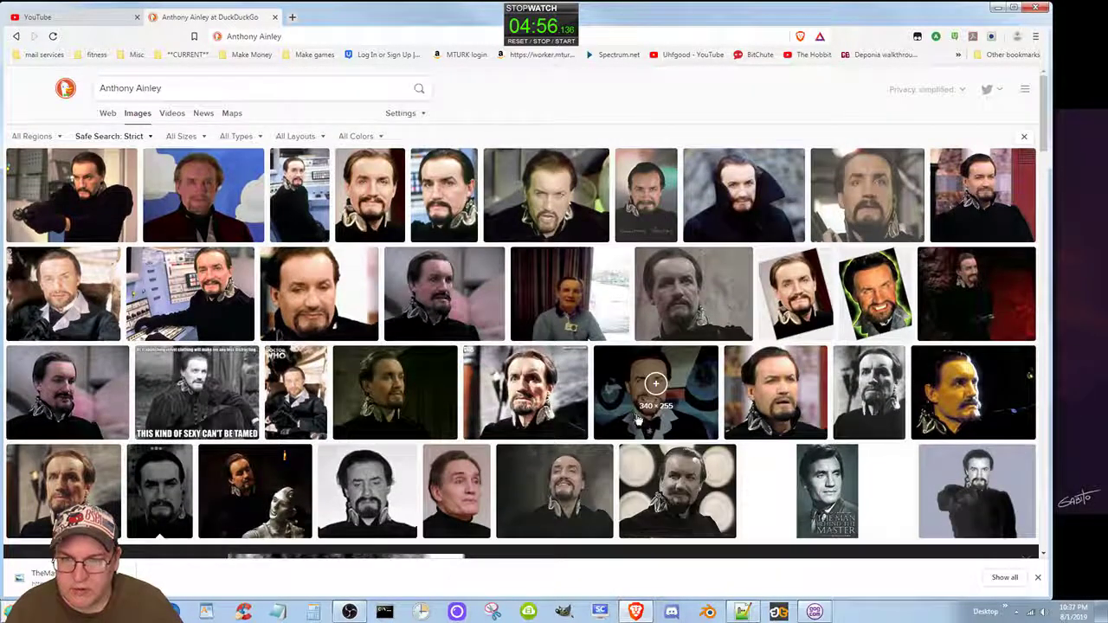
{"action": "left_click", "coordinate": [645, 211]}
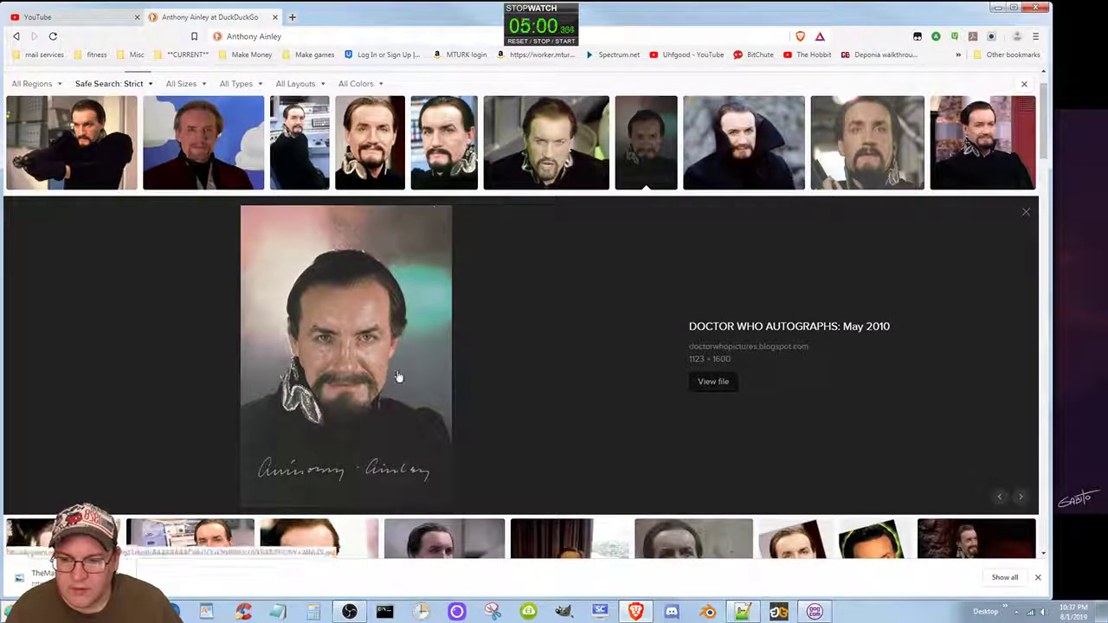
- Save the 1123 × 1600 colour portrait to Reference as TheMaster_AnthonyAinley_Colour.jpg
{"action": "right_click", "coordinate": [397, 371]}
{"action": "left_click", "coordinate": [459, 484]}
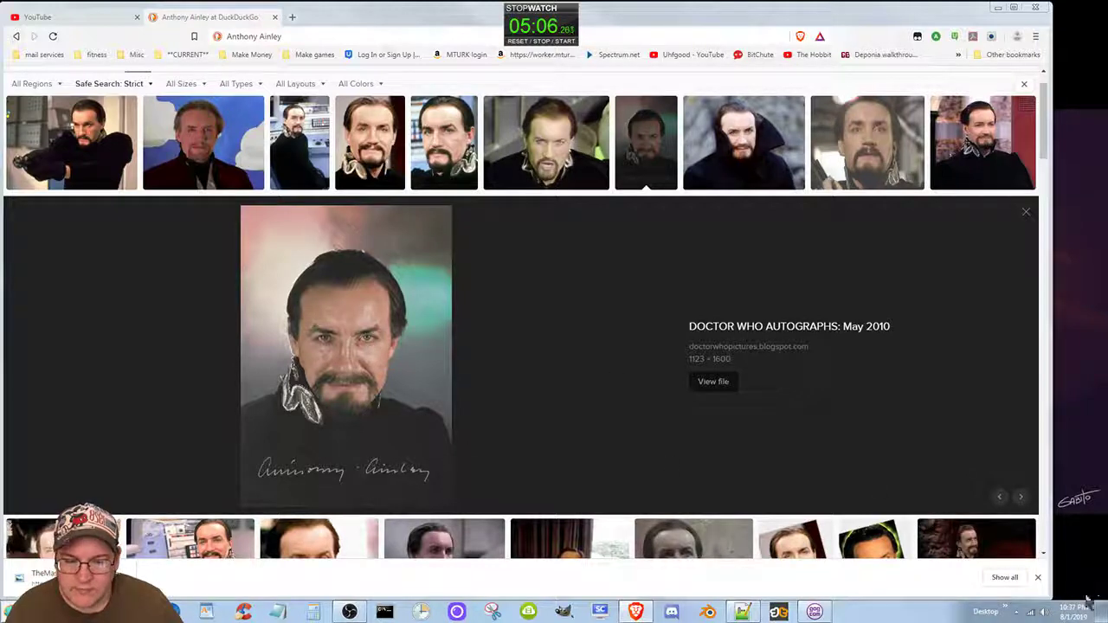
{"action": "left_click", "coordinate": [1103, 617]}
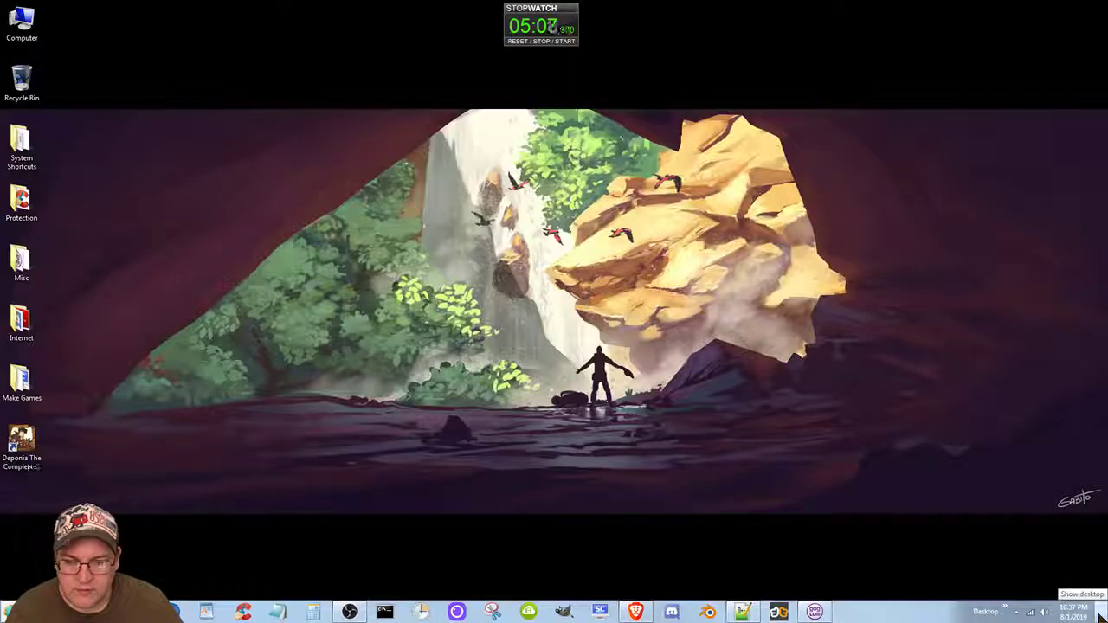
{"action": "left_click", "coordinate": [1103, 614]}
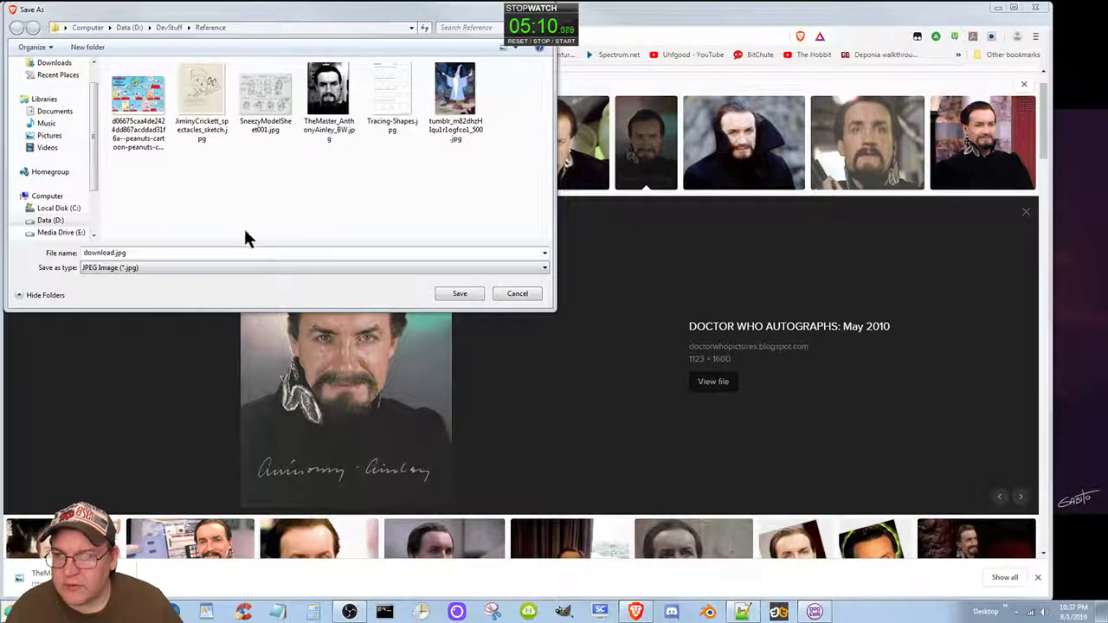
{"action": "left_click", "coordinate": [148, 252]}
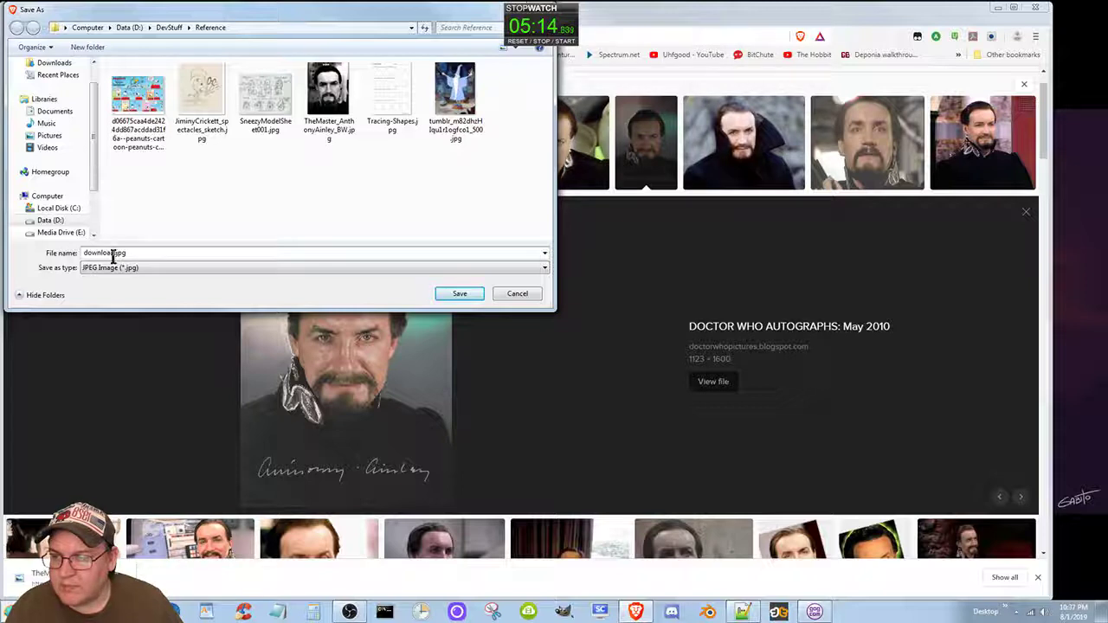
{"action": "double_click", "coordinate": [111, 253]}
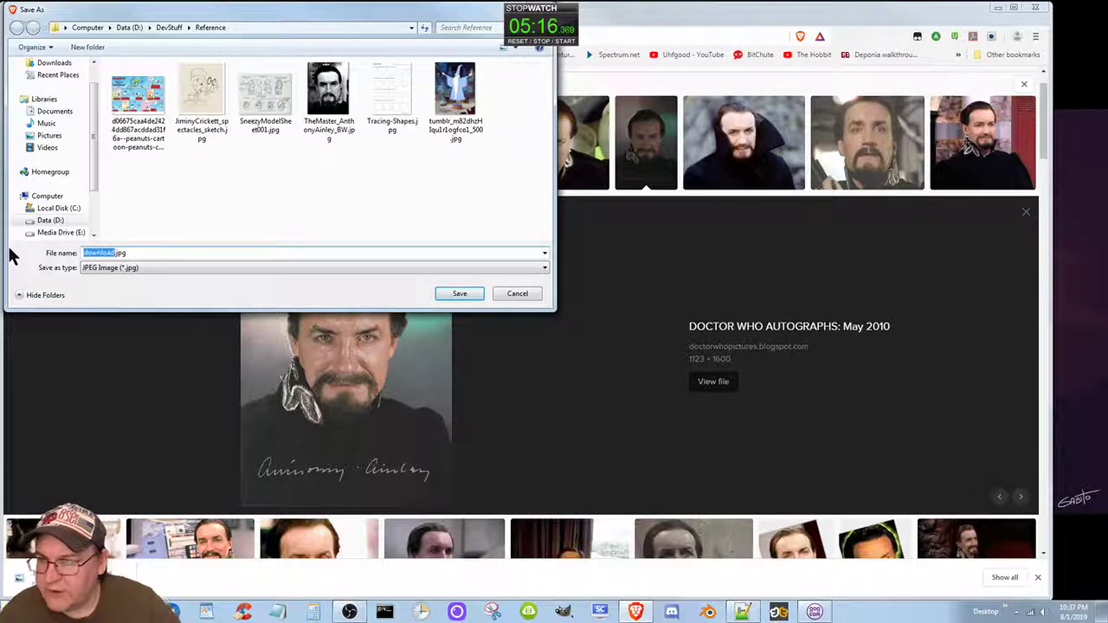
{"action": "type", "text": "TheMaster"}
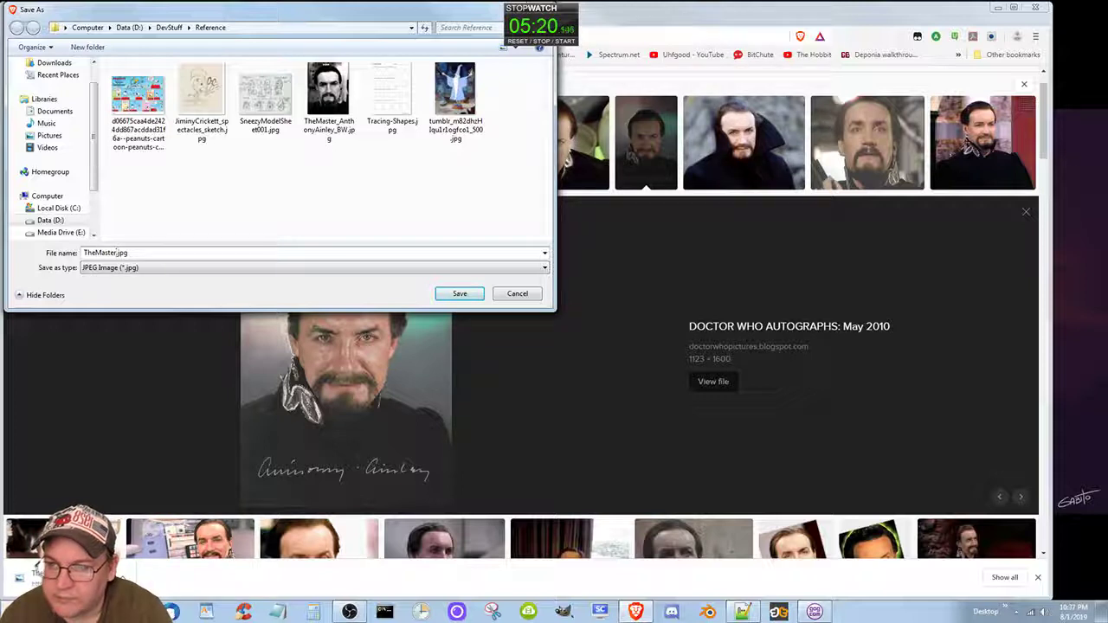
{"action": "type", "text": "_AnthonyAinley_"}
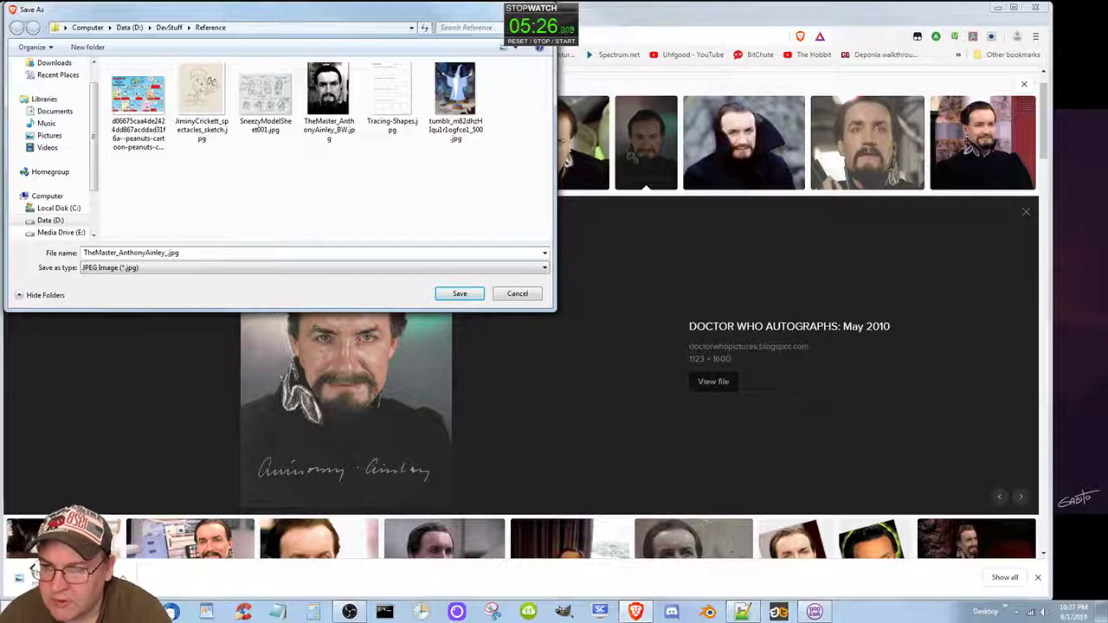
{"action": "type", "text": "Colo"}
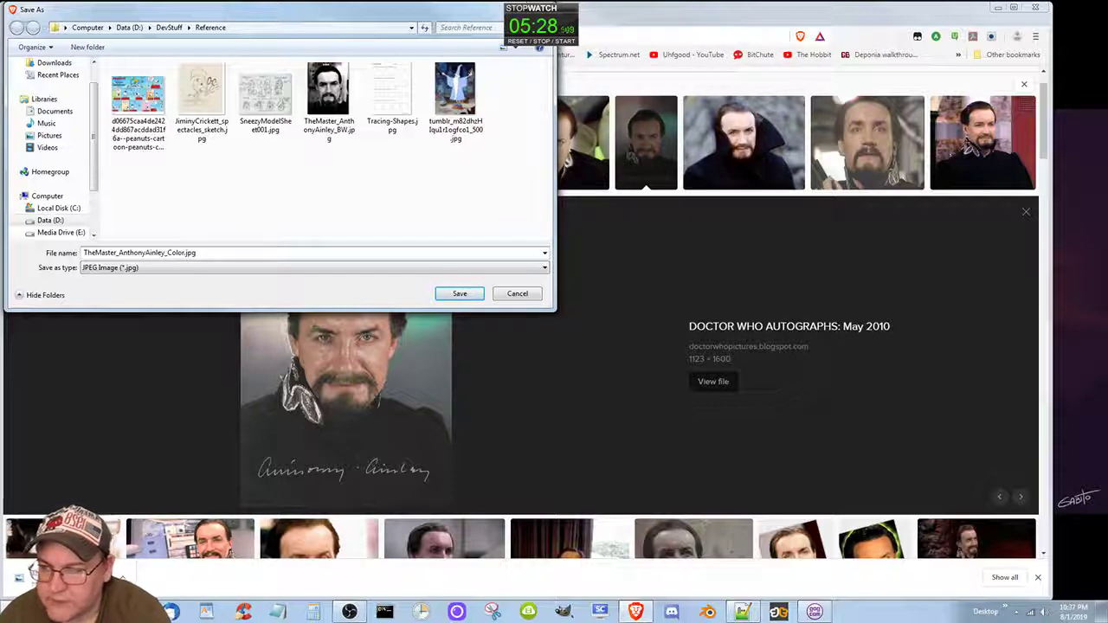
{"action": "type", "text": "ur"}
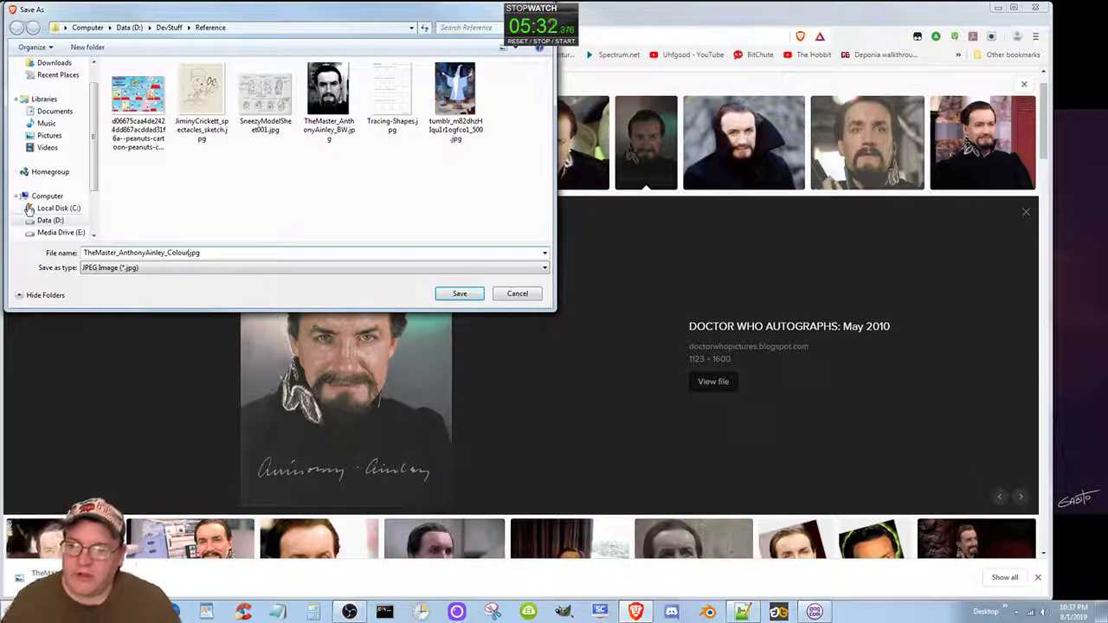
{"action": "left_click", "coordinate": [464, 296]}
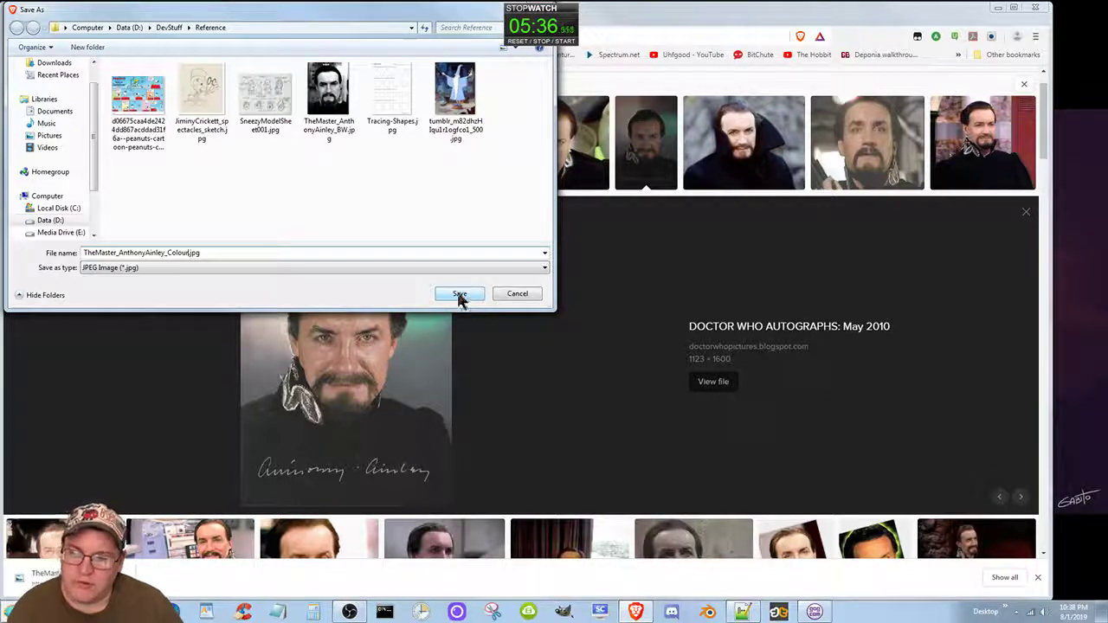
{"action": "left_click", "coordinate": [459, 292]}
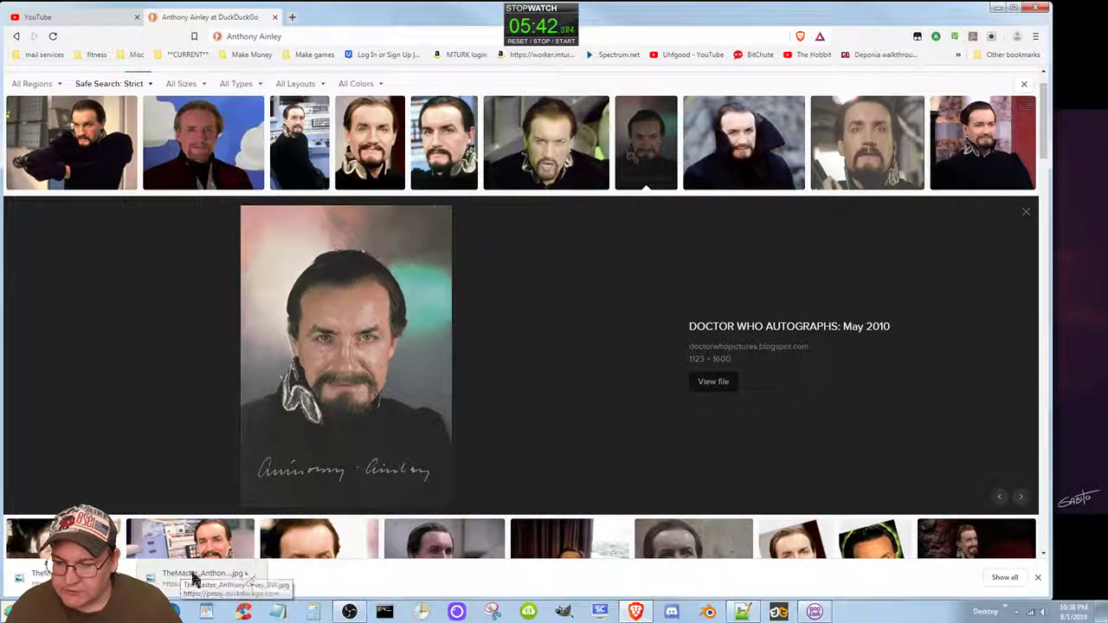
- Minimize Brave, Notepad++ and Explorer, close GOG Galaxy, then restore Brave from the taskbar
{"action": "left_click", "coordinate": [1038, 579]}
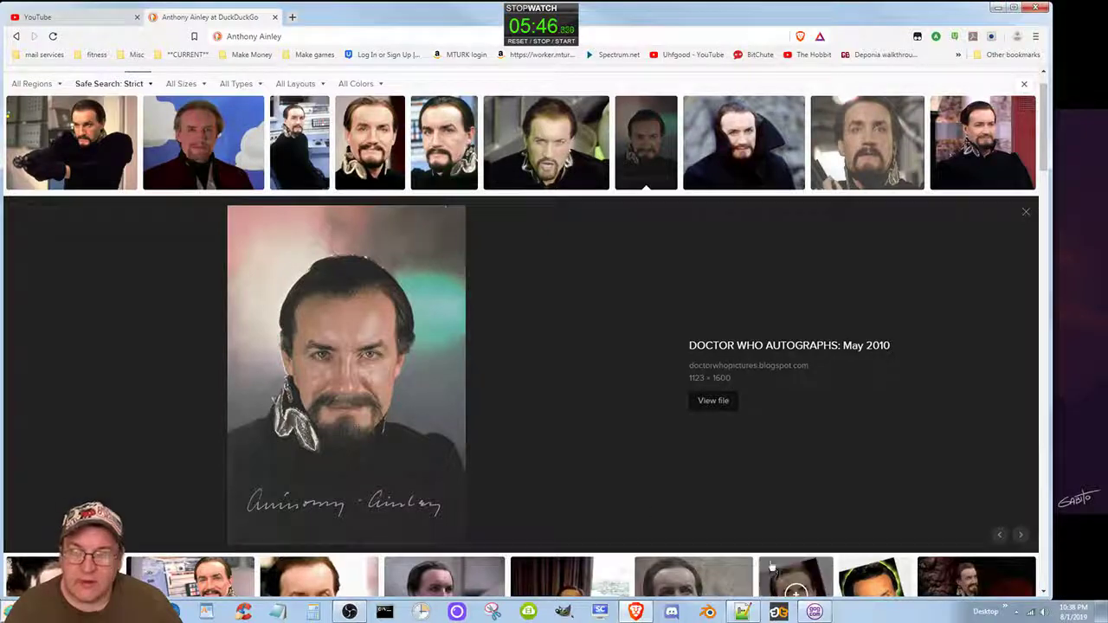
{"action": "left_click", "coordinate": [997, 9]}
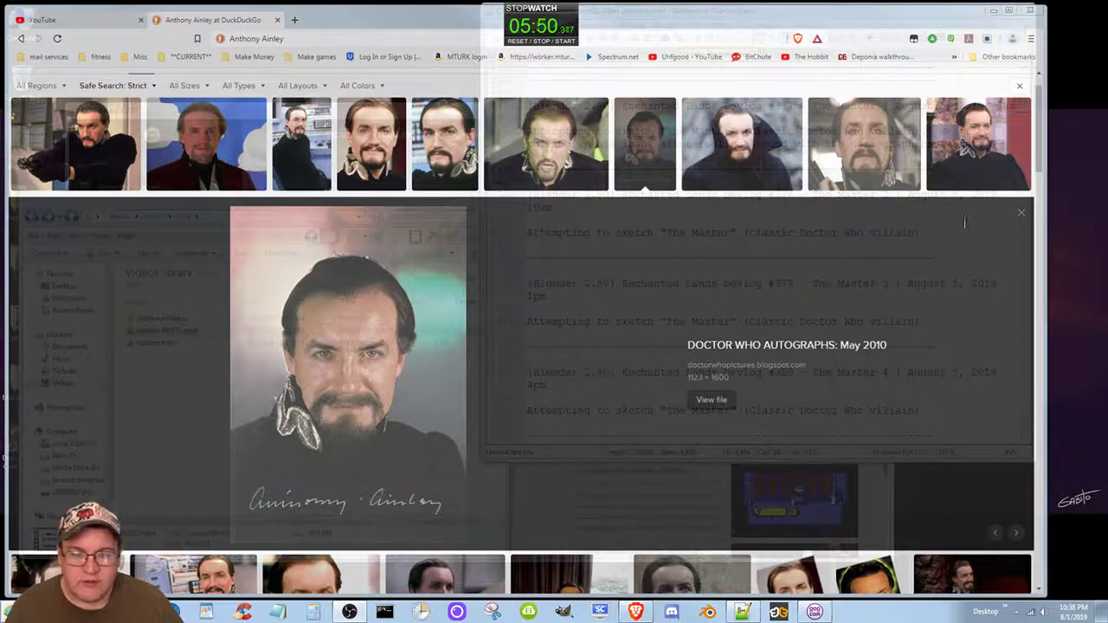
{"action": "left_click", "coordinate": [994, 12]}
{"action": "left_click", "coordinate": [980, 11]}
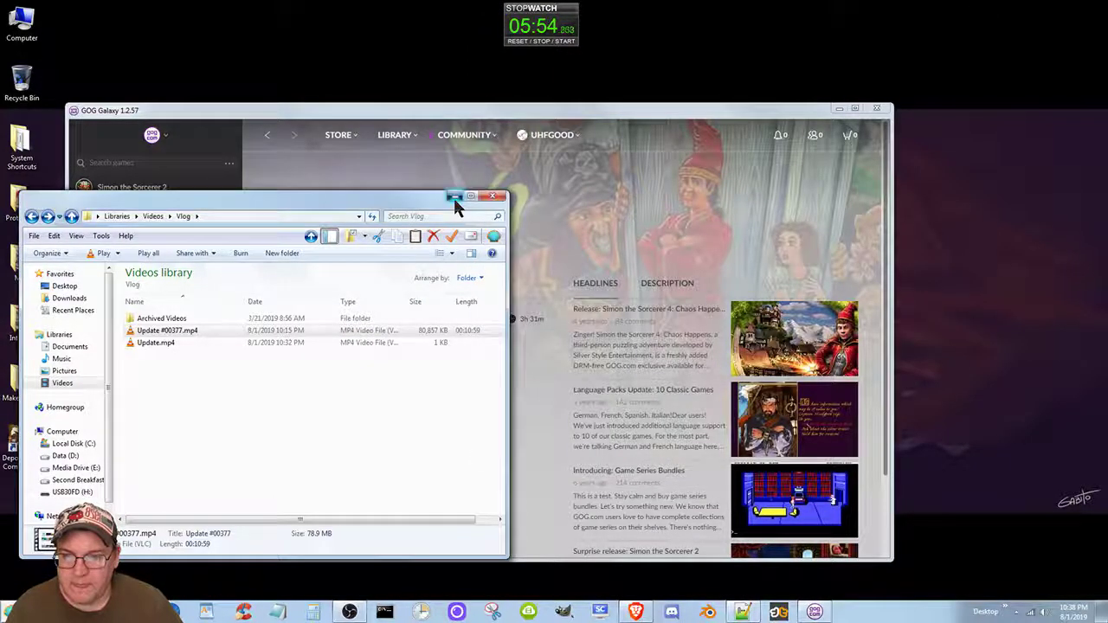
{"action": "left_click", "coordinate": [454, 197]}
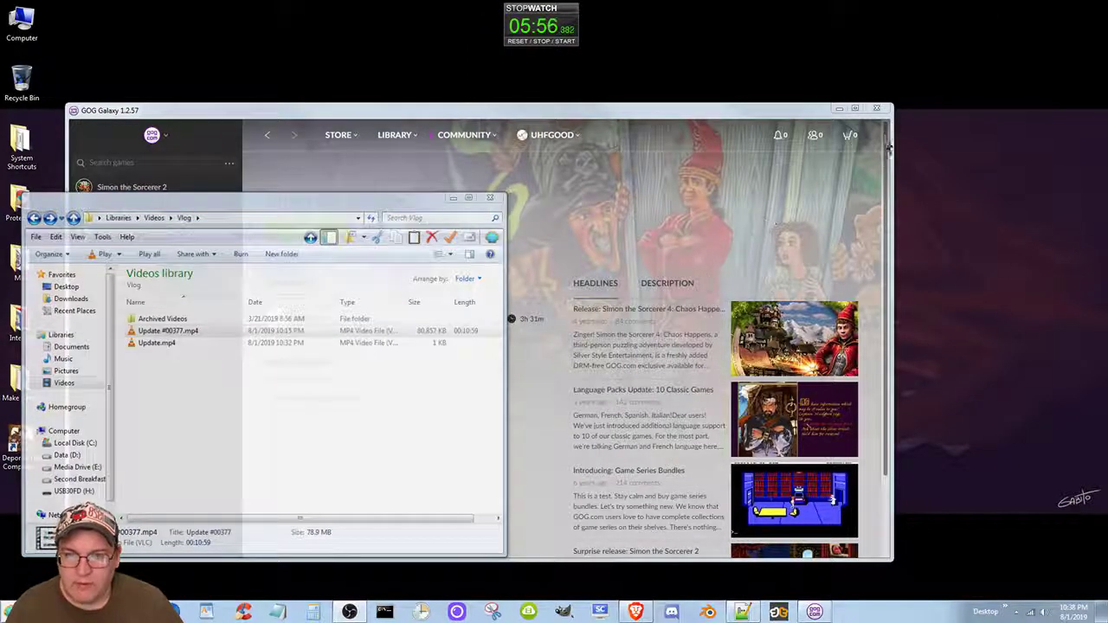
{"action": "left_click", "coordinate": [877, 109]}
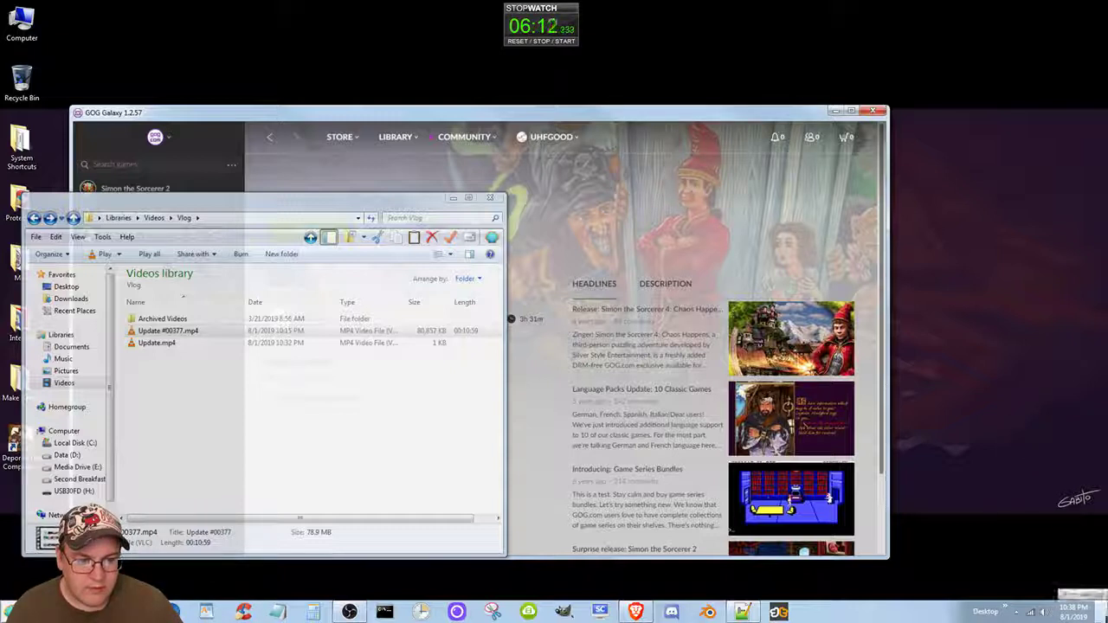
{"action": "left_click", "coordinate": [1102, 611]}
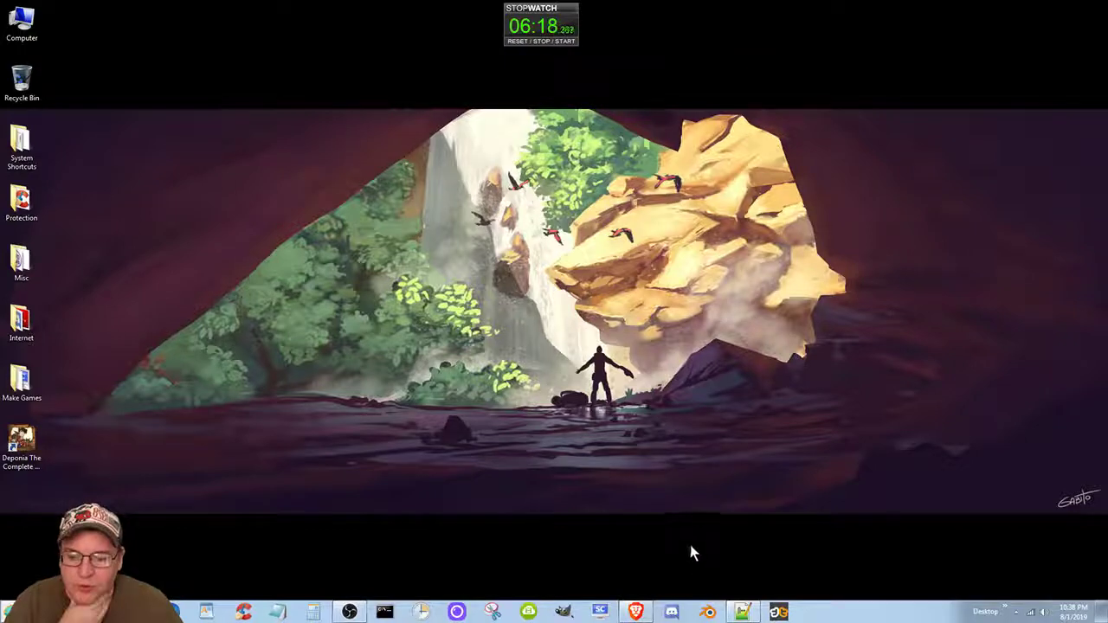
{"action": "left_click", "coordinate": [638, 613]}
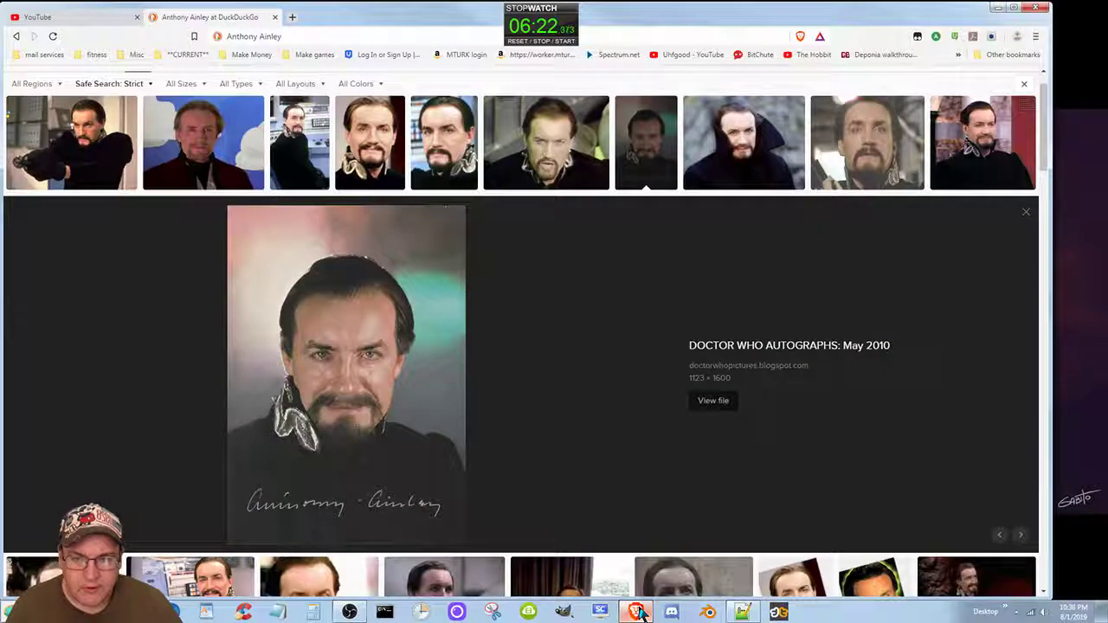
- Minimize Brave and load DrawingTemplate_00001.blend from Blender's Recent Files
{"action": "left_click", "coordinate": [637, 613]}
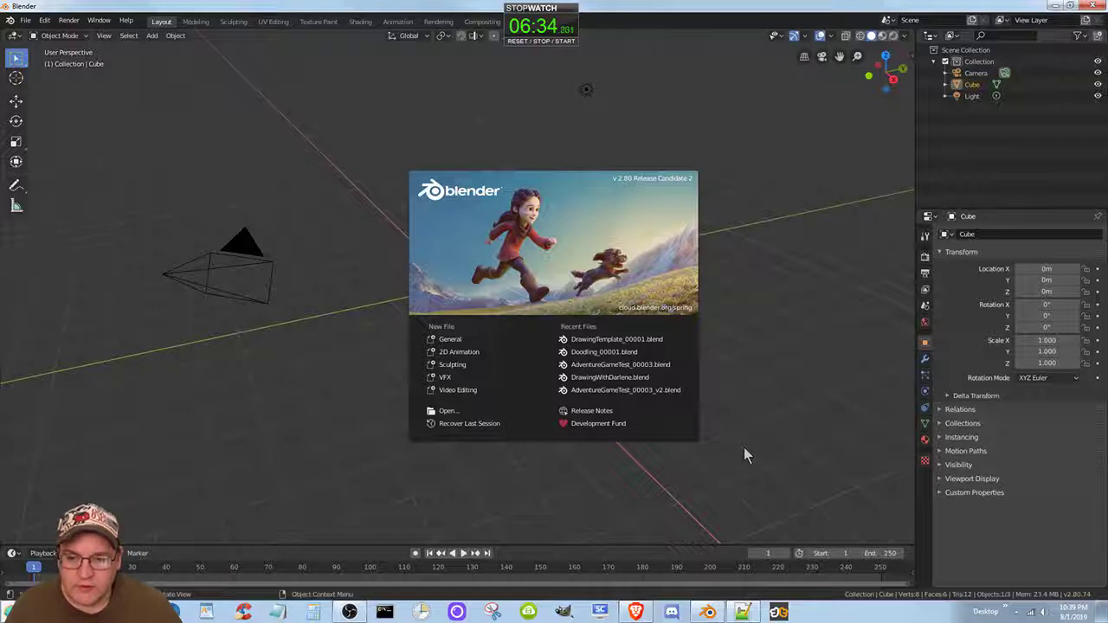
{"action": "left_click", "coordinate": [617, 339]}
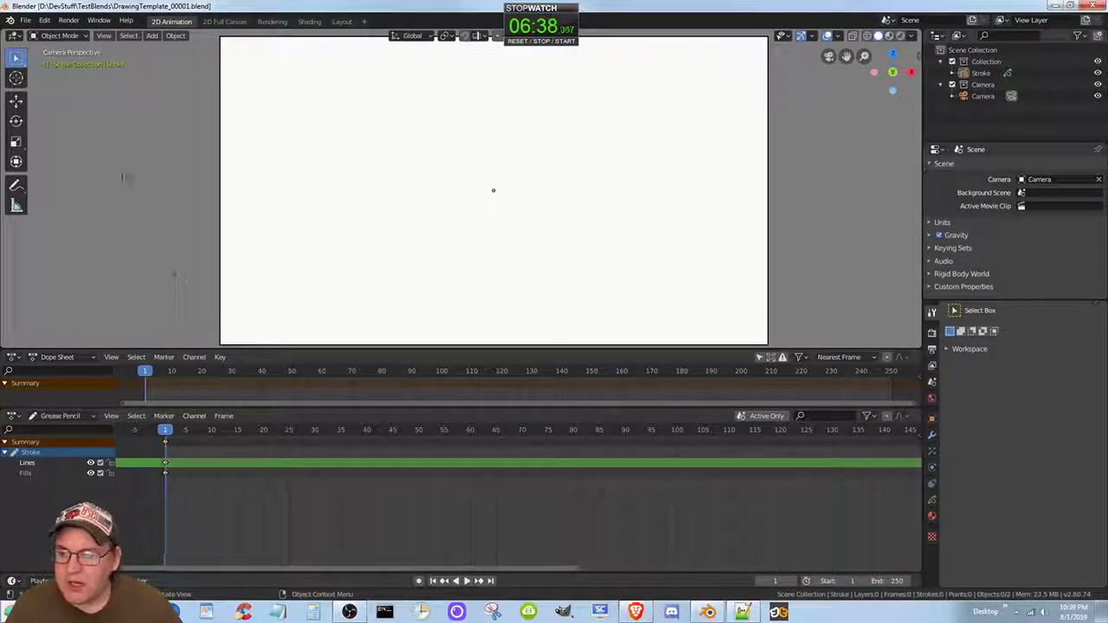
- Start File > Save As for DrawingTemplate_00001.blend in the TestBlends folder
{"action": "left_click", "coordinate": [26, 20]}
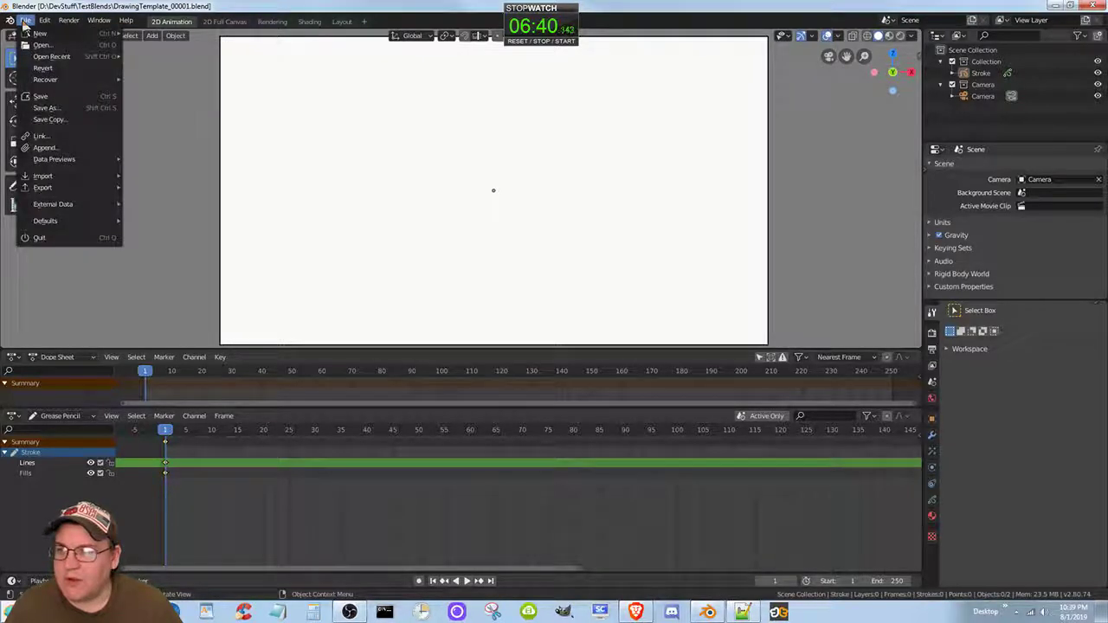
{"action": "left_click", "coordinate": [82, 107]}
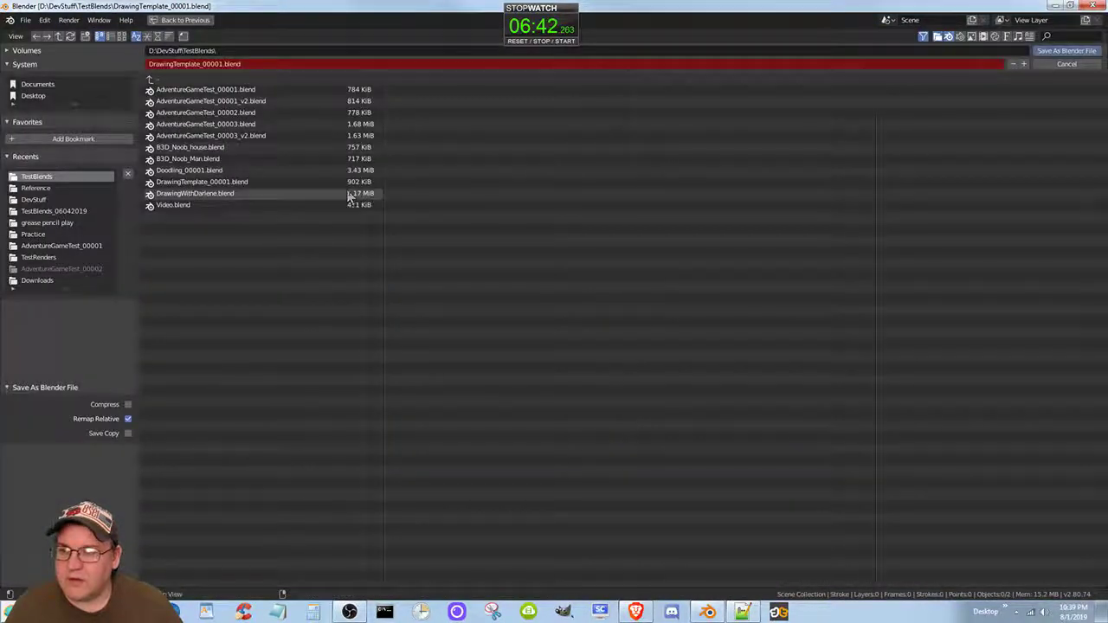
{"action": "left_click", "coordinate": [241, 64]}
{"action": "left_click", "coordinate": [223, 64]}
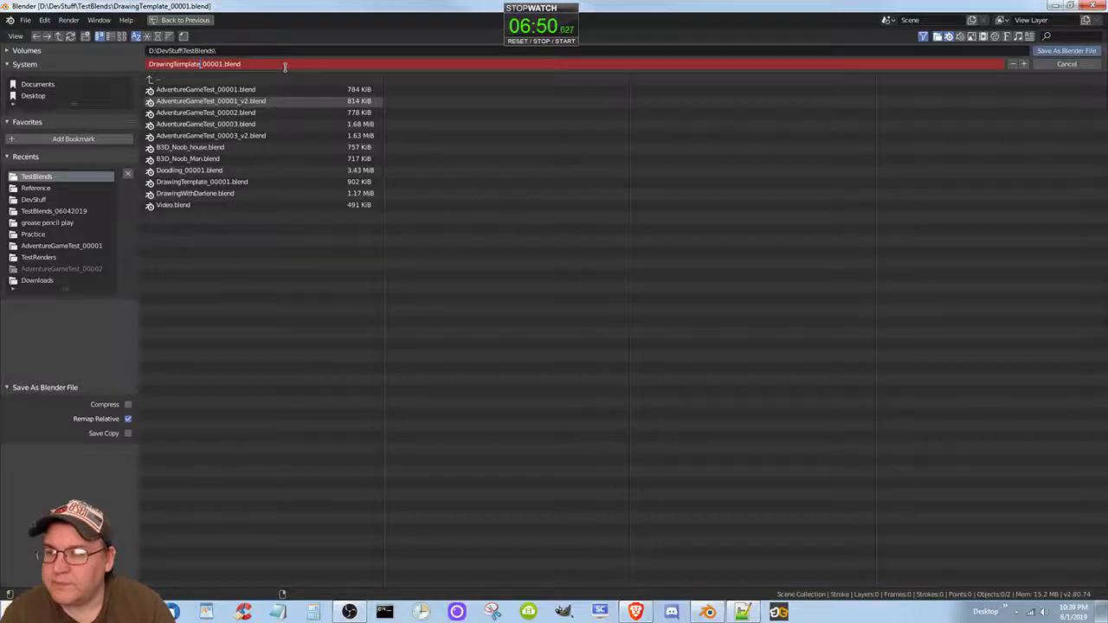
- Maximize the Blender file browser full screen and select 'DrawingTemplate' in the file name
{"action": "key", "text": "super+Left"}
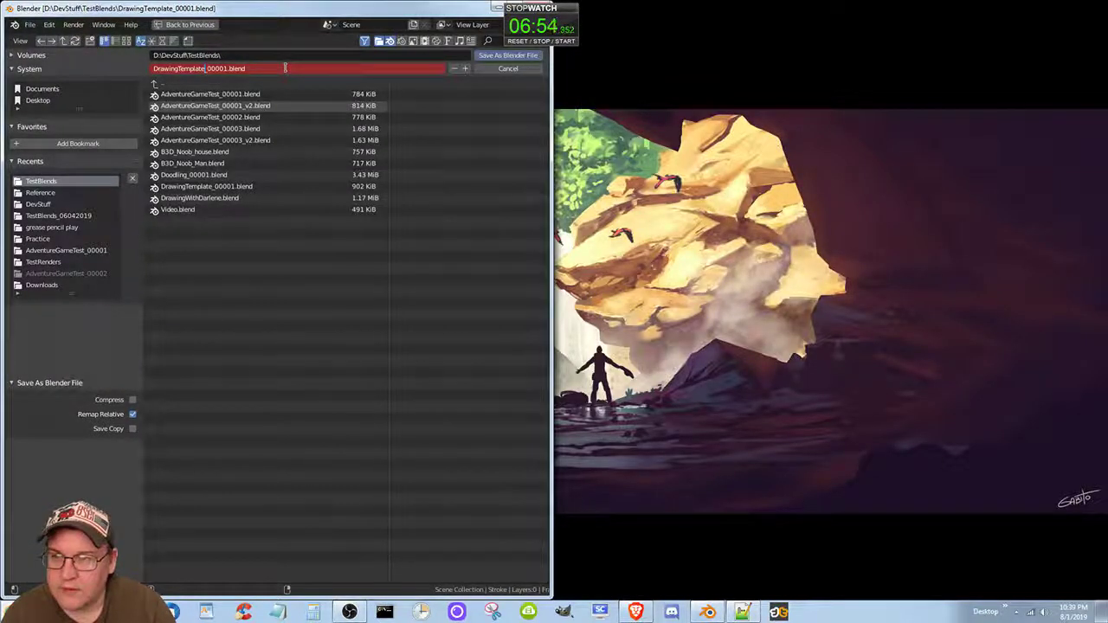
{"action": "key", "text": "super+Up"}
{"action": "key", "text": "super+Left"}
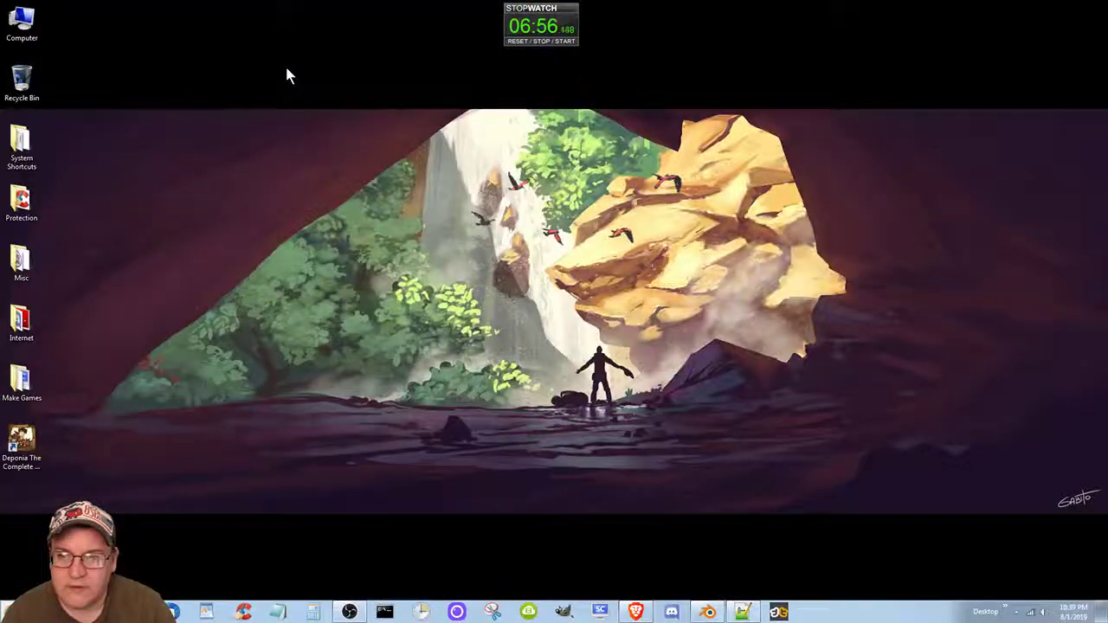
{"action": "key", "text": "super+Up"}
{"action": "key", "text": "super+Down"}
{"action": "key", "text": "super+Down"}
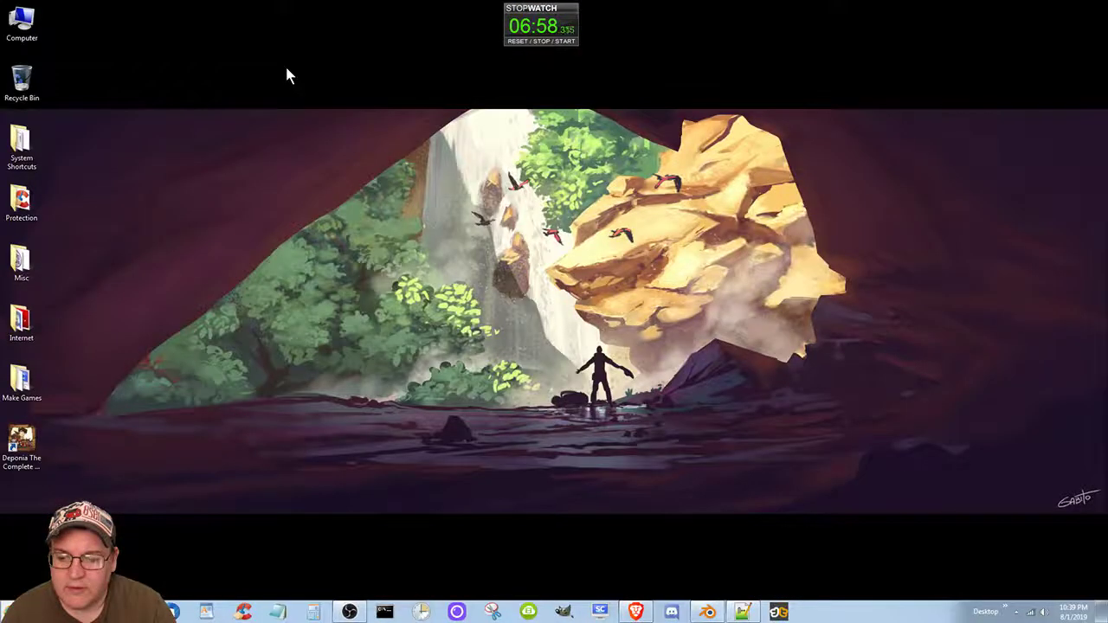
{"action": "key", "text": "alt+Tab"}
{"action": "key", "text": "super+Up"}
{"action": "key", "text": "super+Left"}
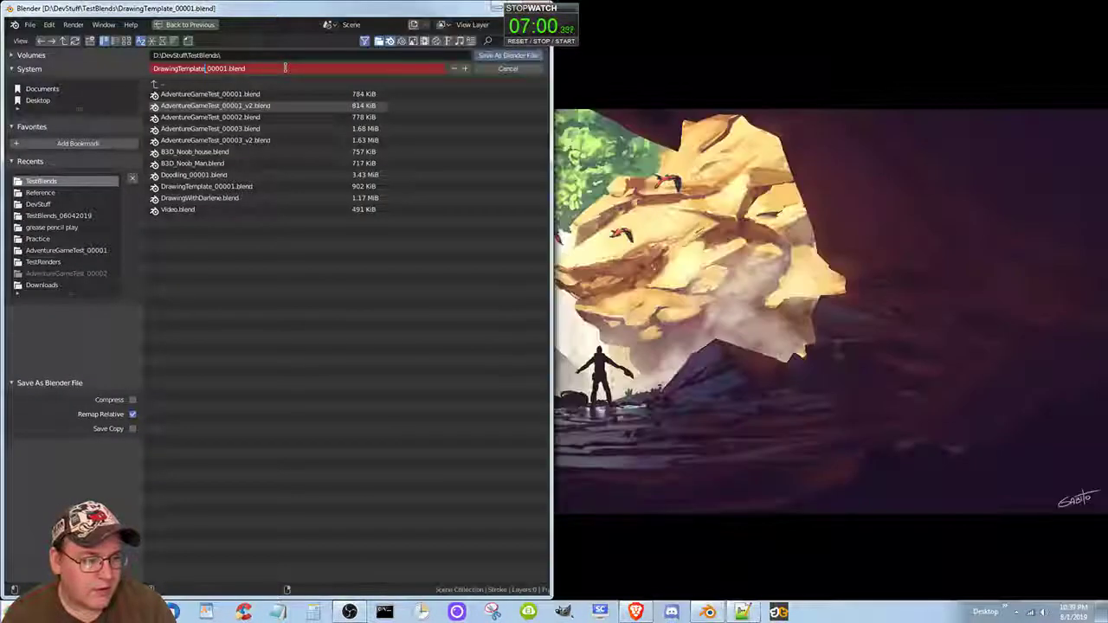
{"action": "key", "text": "super+Down"}
{"action": "key", "text": "super+Down"}
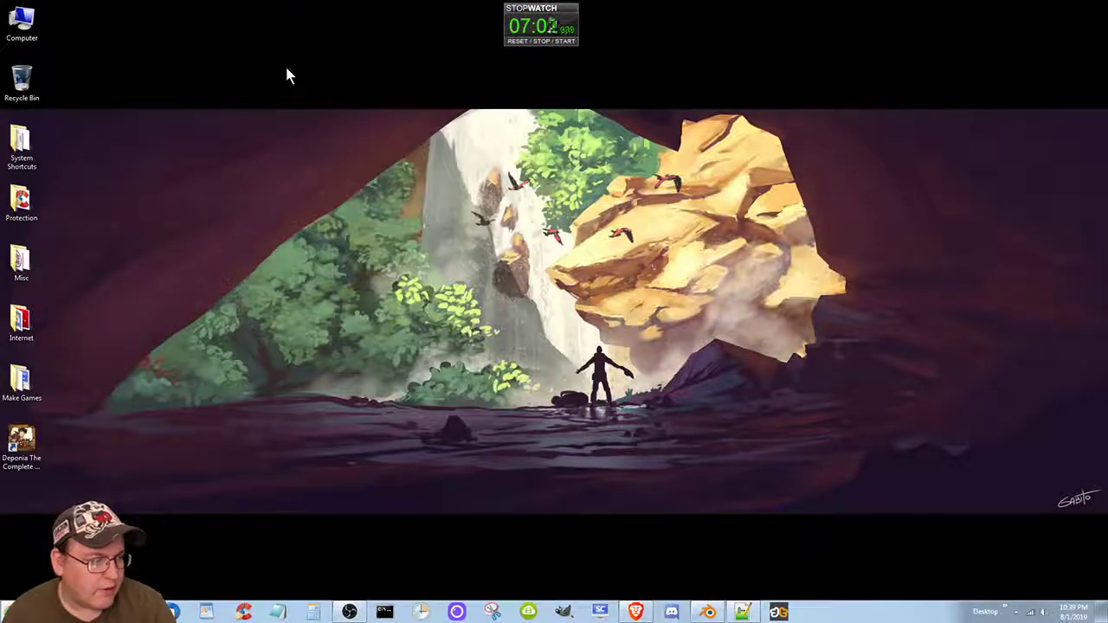
{"action": "key", "text": "alt+Tab"}
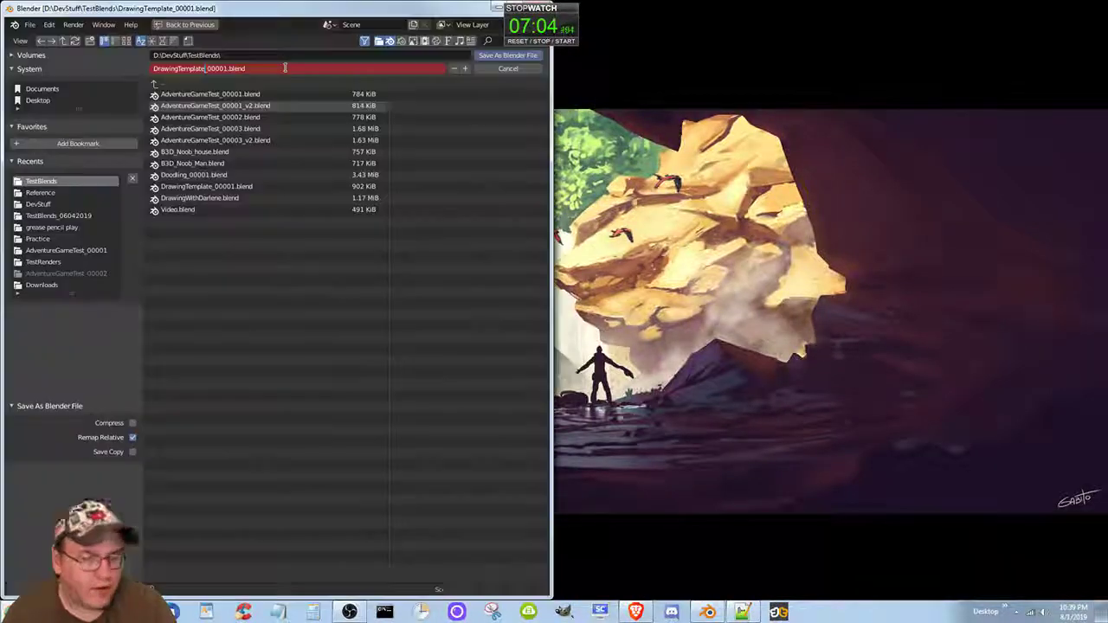
{"action": "key", "text": "super+Up"}
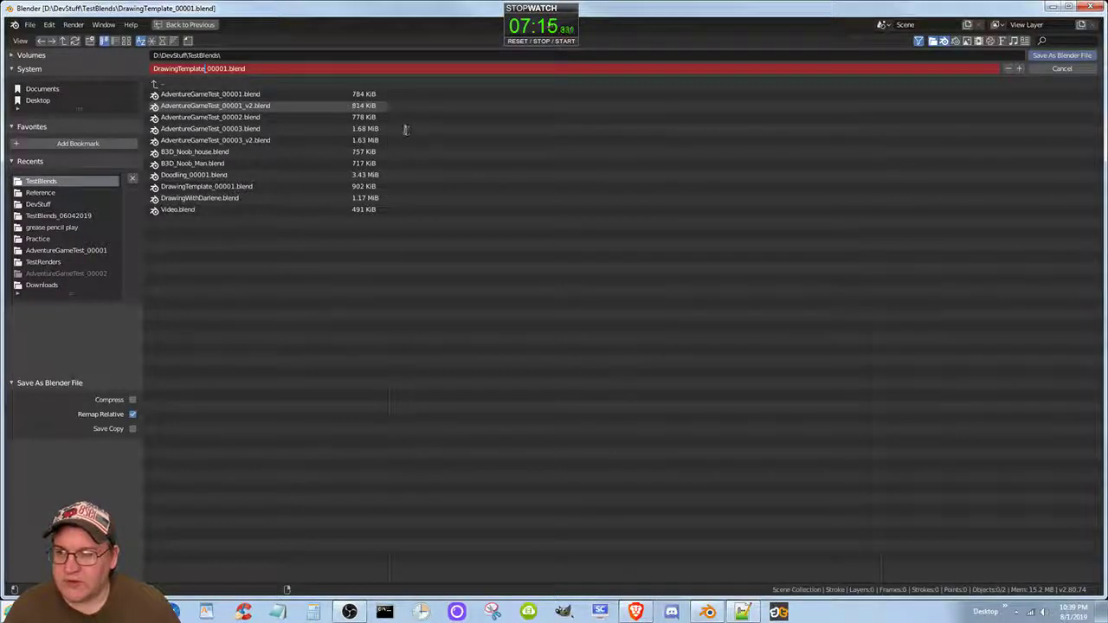
{"action": "left_click", "coordinate": [246, 68]}
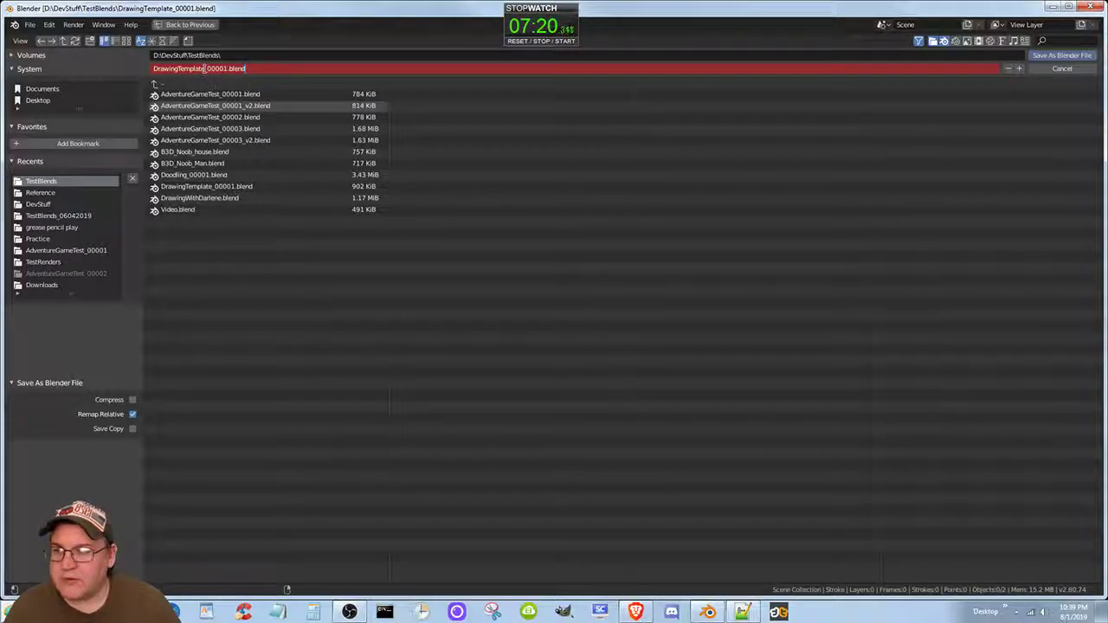
{"action": "left_click_drag", "start_coordinate": [205, 69], "coordinate": [130, 70]}
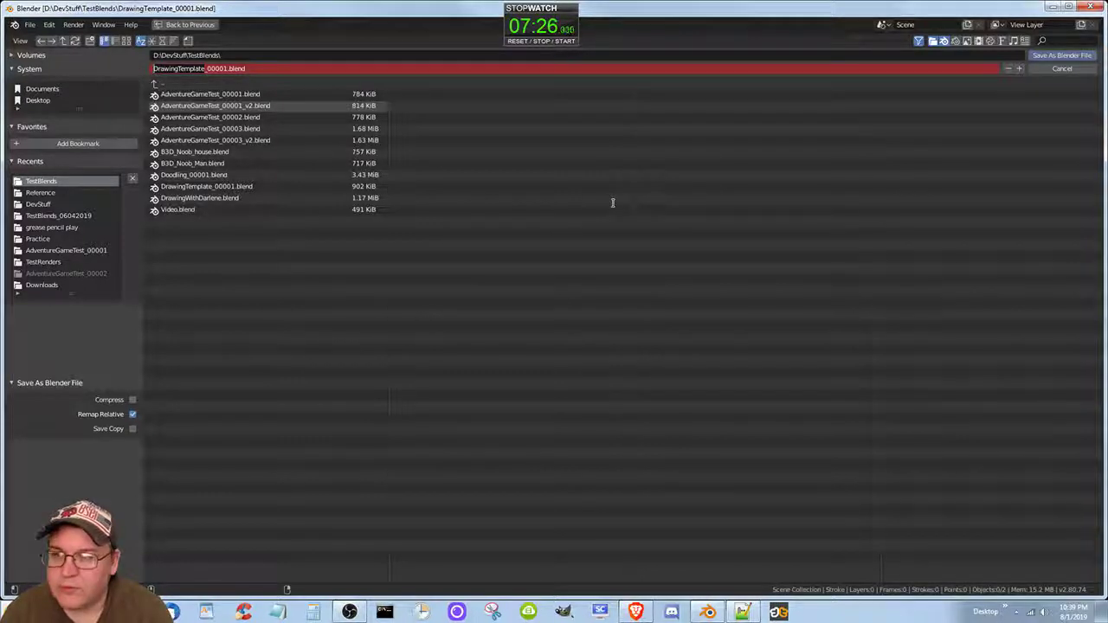
- Rename the file to MaxModel_00001.blend and save it as a Blender file
{"action": "type", "text": "MaxModel"}
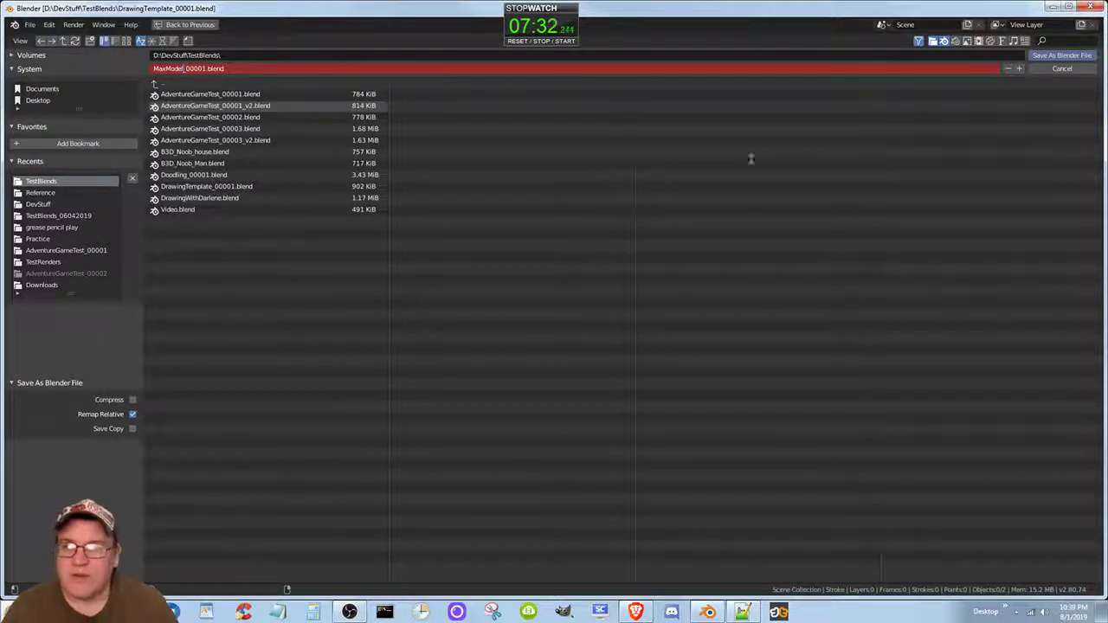
{"action": "left_click", "coordinate": [1044, 58]}
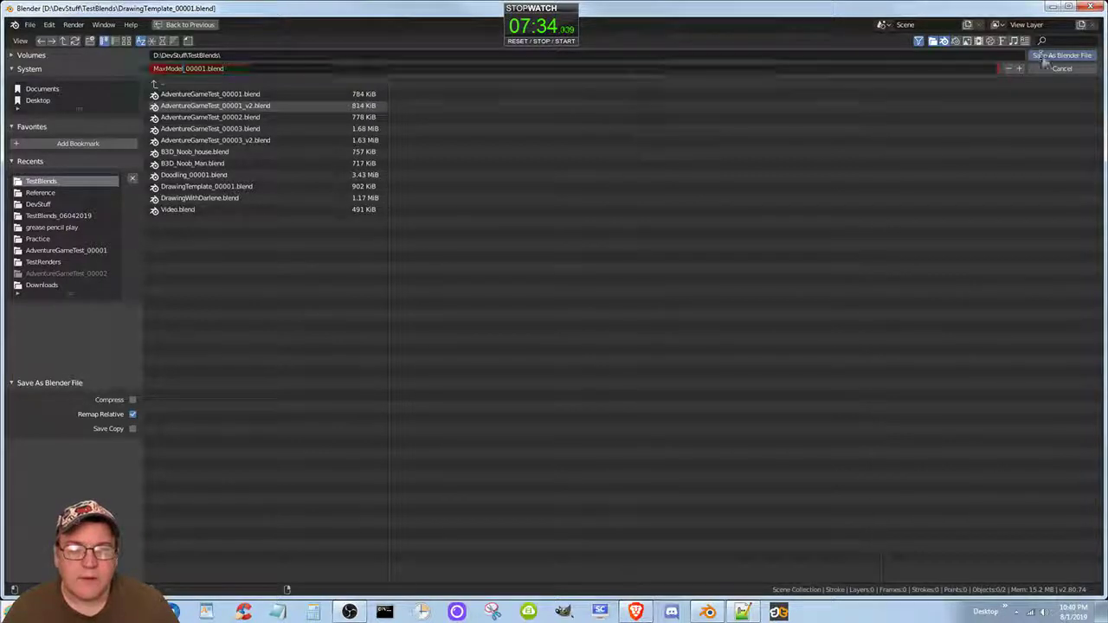
{"action": "left_click", "coordinate": [1045, 58]}
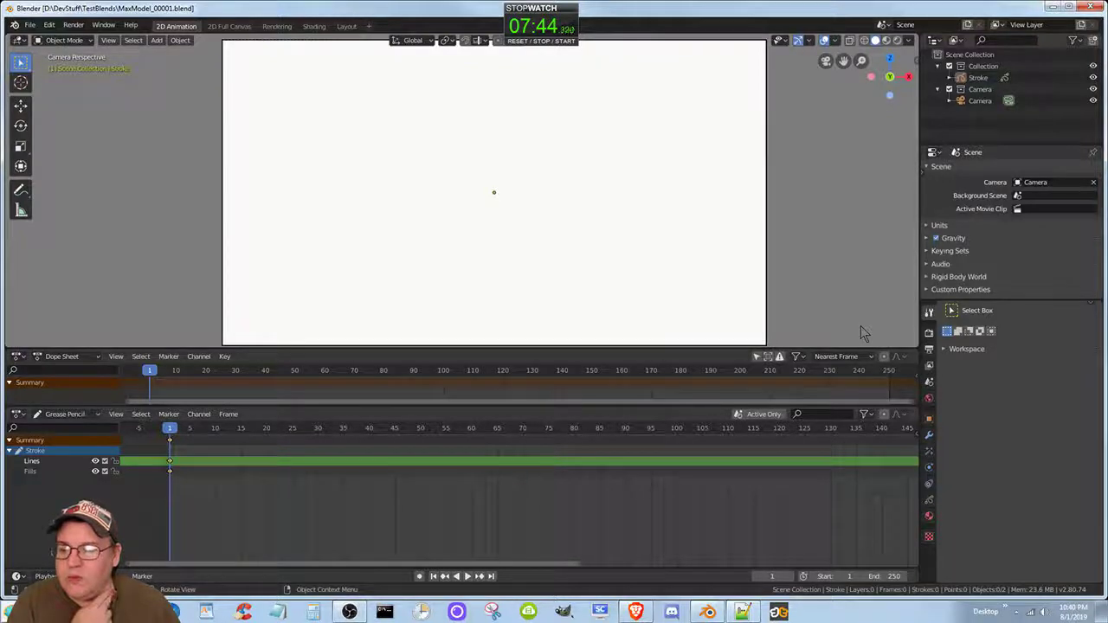
- Search 'maximize window in blender 2.8' in a new Brave tab
{"action": "left_click", "coordinate": [638, 612]}
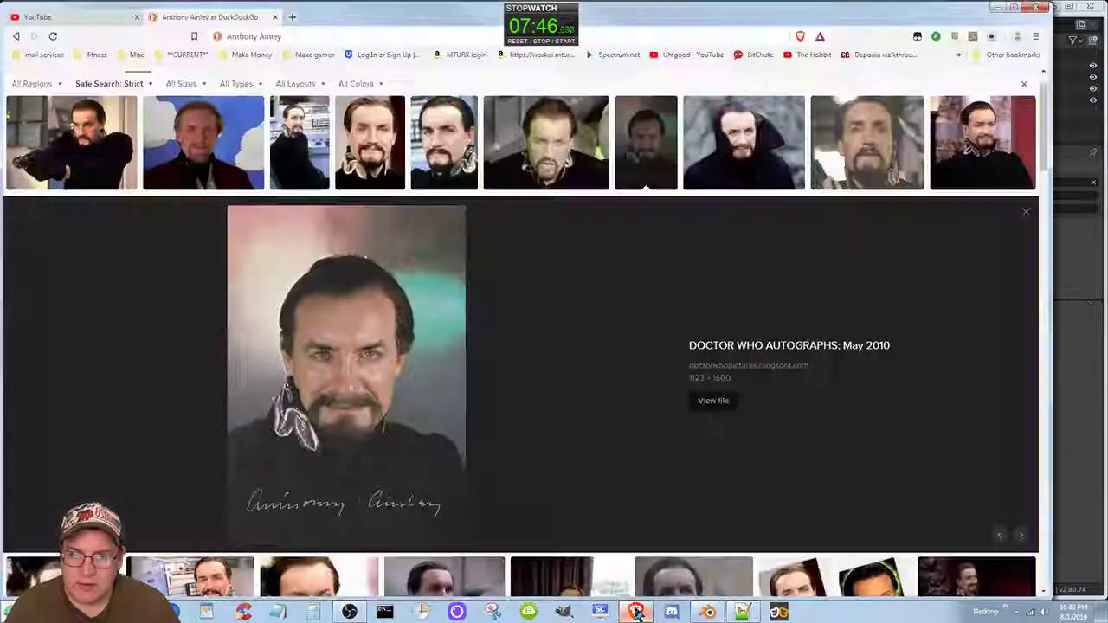
{"action": "left_click", "coordinate": [292, 17]}
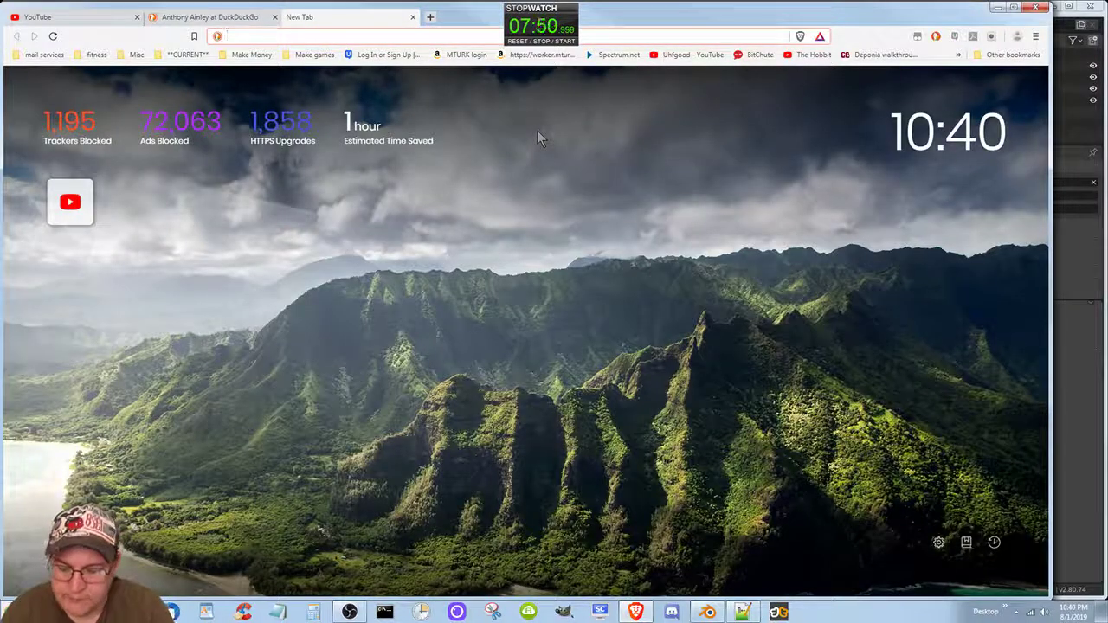
{"action": "type", "text": "maximize window in blender 2.8"}
{"action": "key", "text": "Return"}
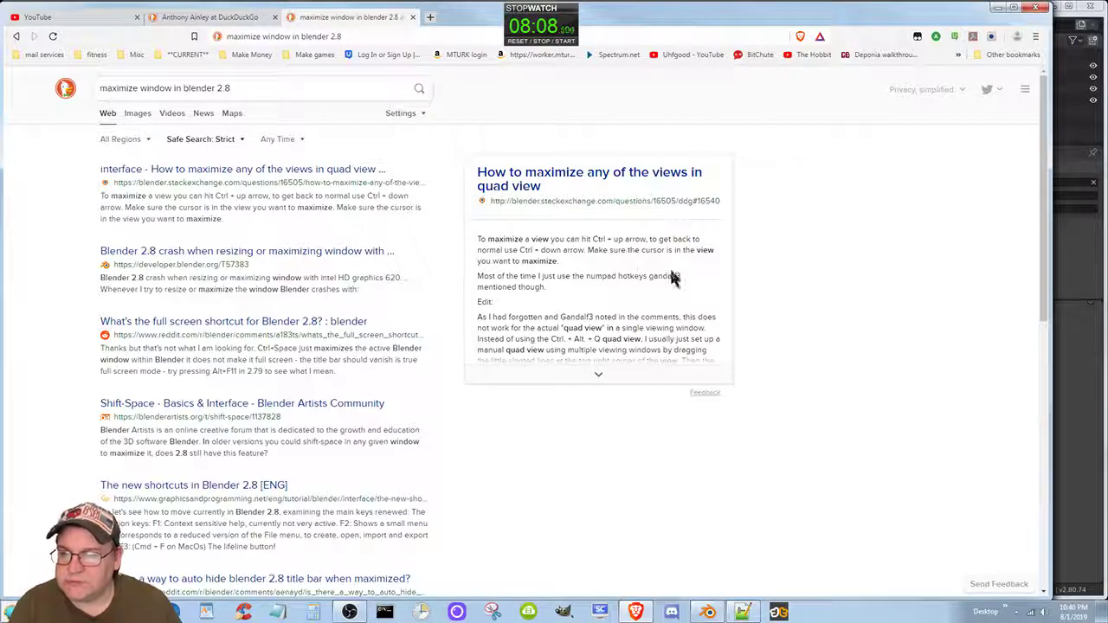
- Open the r/blender Reddit thread about Blender 2.8's full-screen shortcut from the results
{"action": "left_click", "coordinate": [996, 8]}
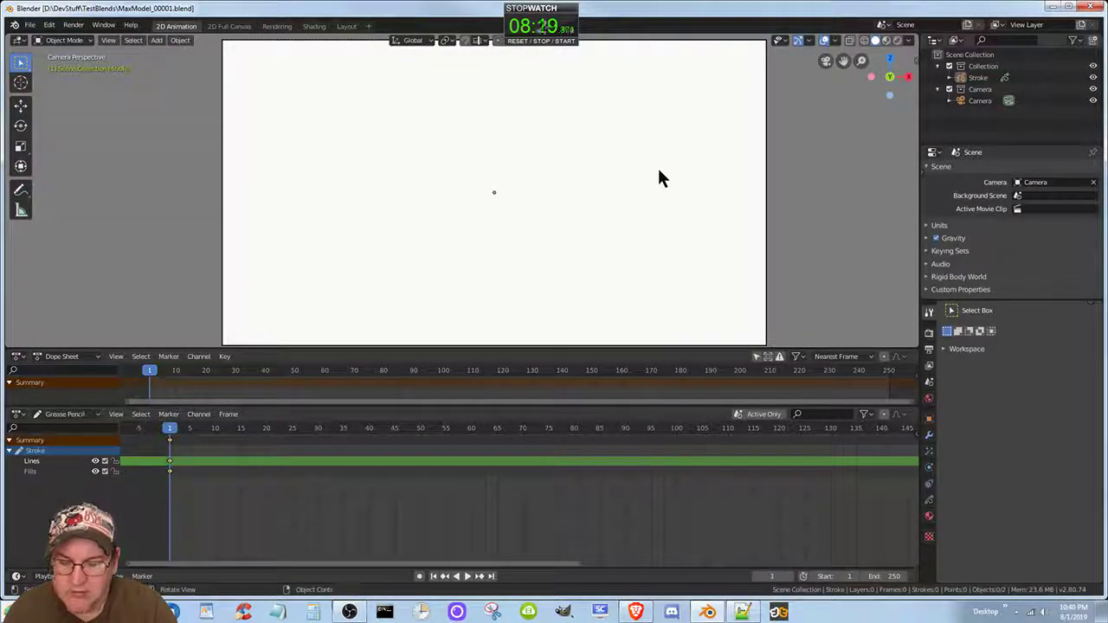
{"action": "key", "text": "alt+Tab"}
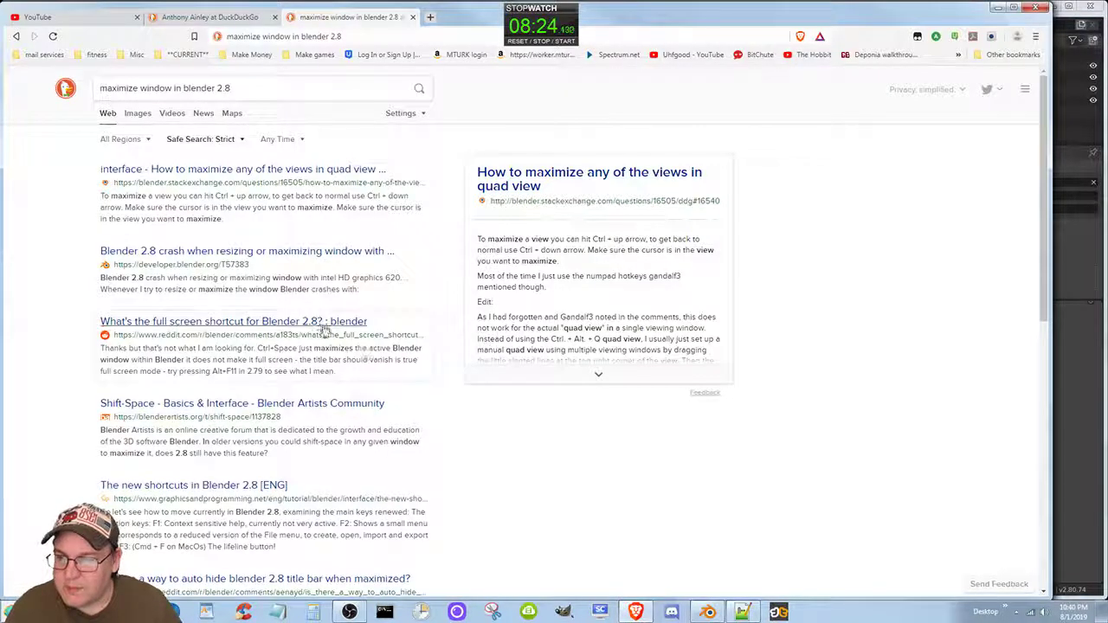
{"action": "left_click", "coordinate": [361, 343]}
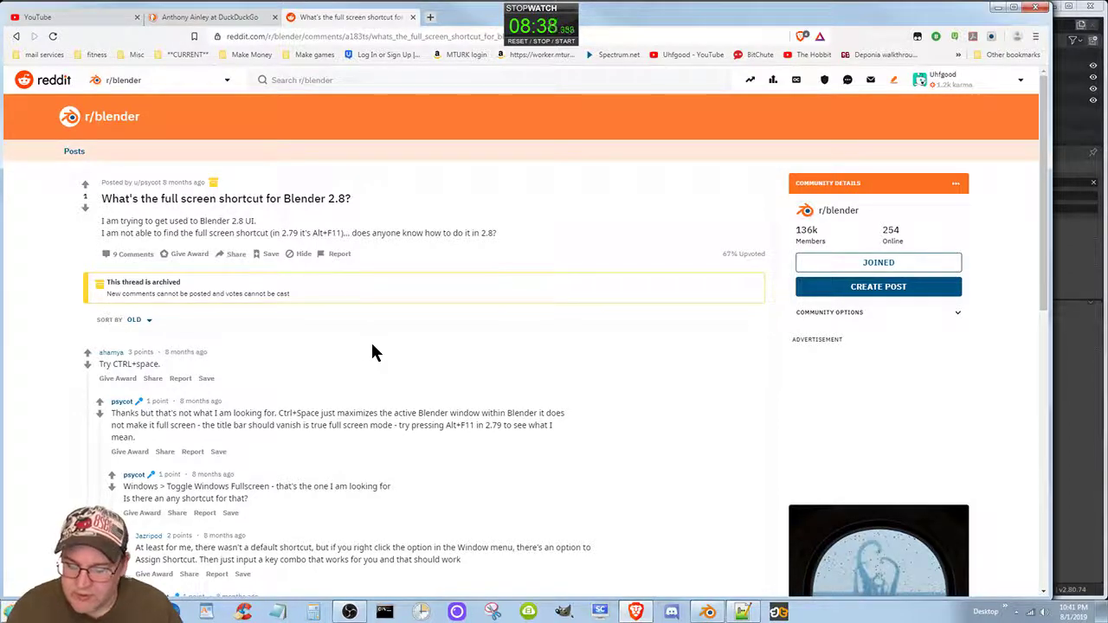
- Back in Blender, maximize the viewport with Ctrl+Space to frame the camera, then restore the layout
{"action": "key", "text": "alt+Tab"}
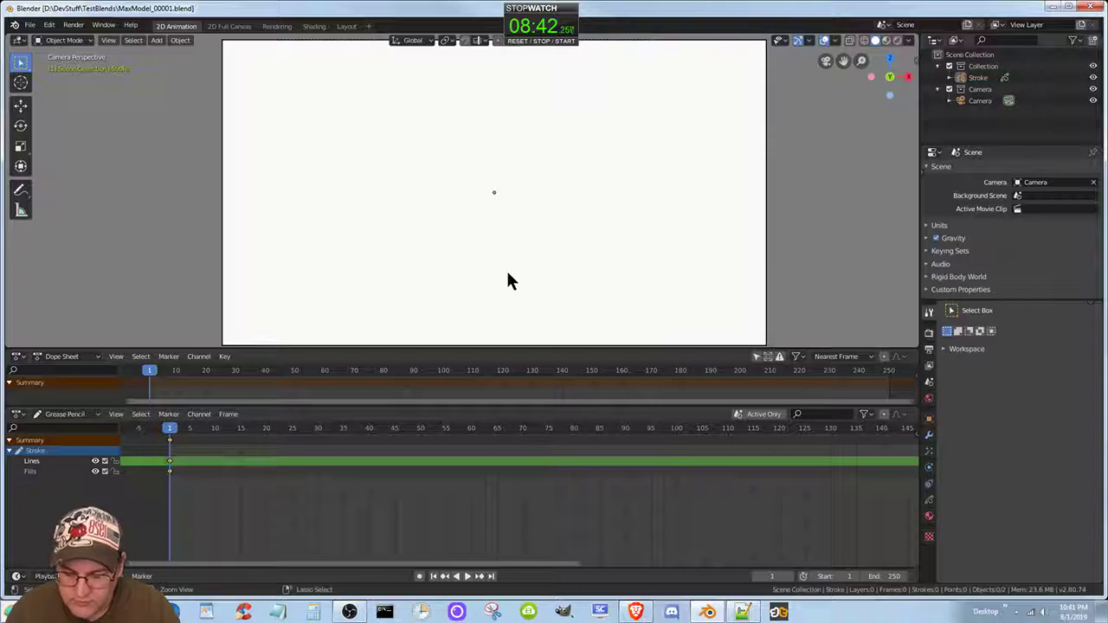
{"action": "key", "text": "ctrl+space"}
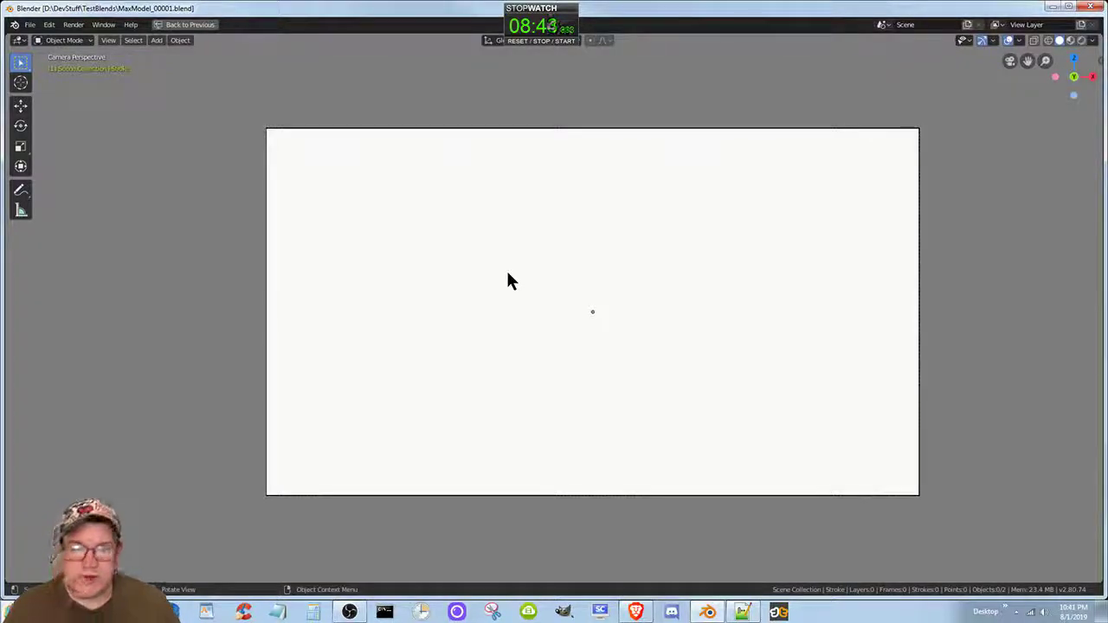
{"action": "key", "text": "Home"}
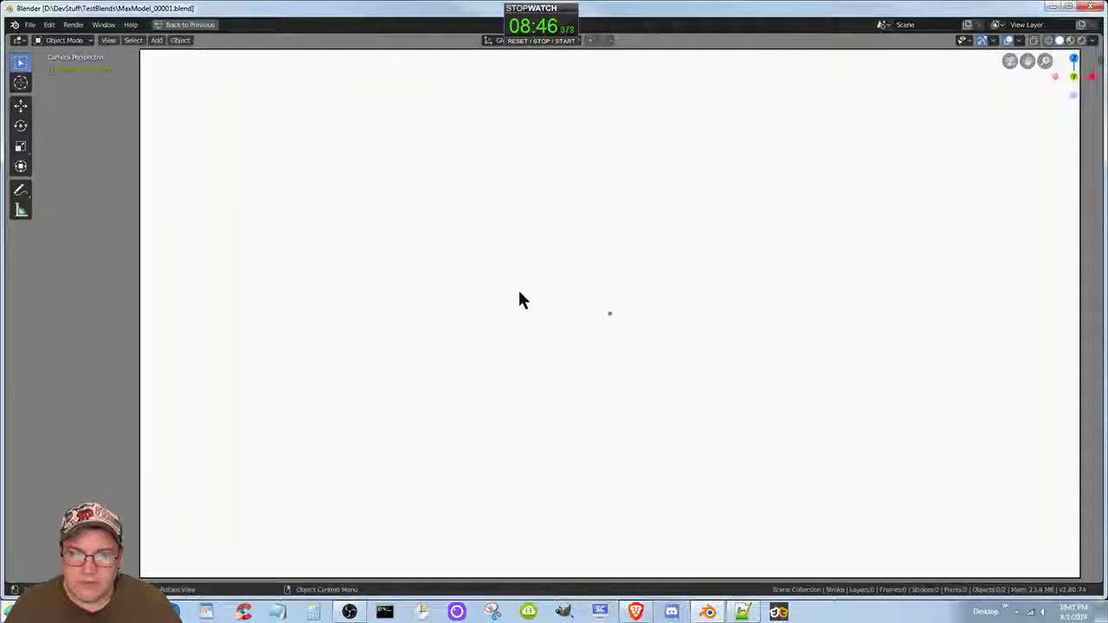
{"action": "scroll", "coordinate": [520, 300], "scroll_direction": "down", "scroll_amount": 1}
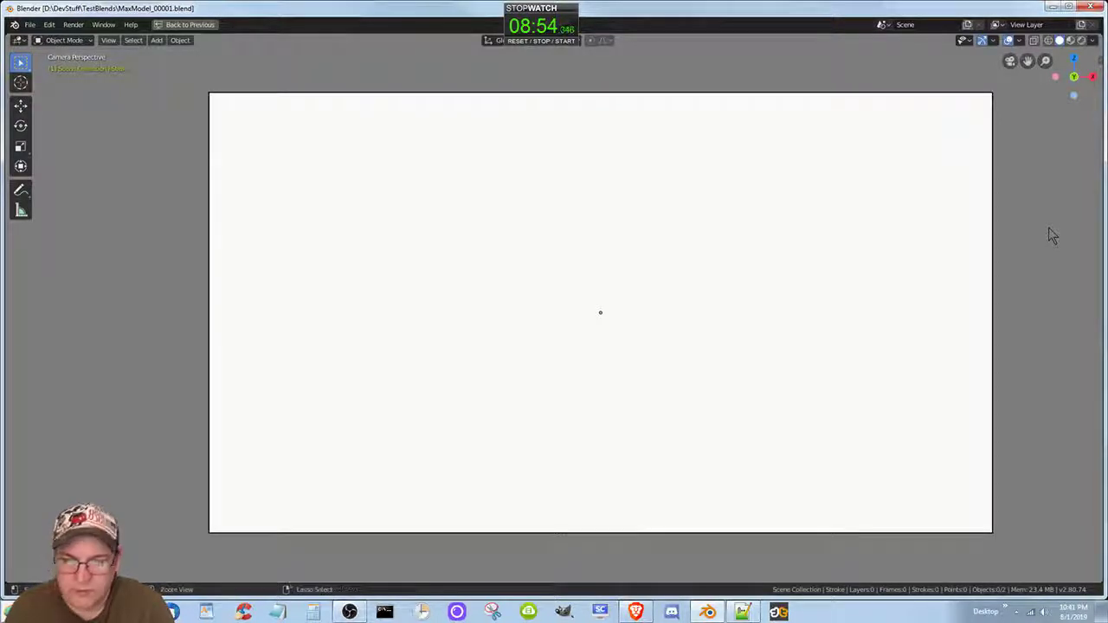
{"action": "key", "text": "ctrl+space"}
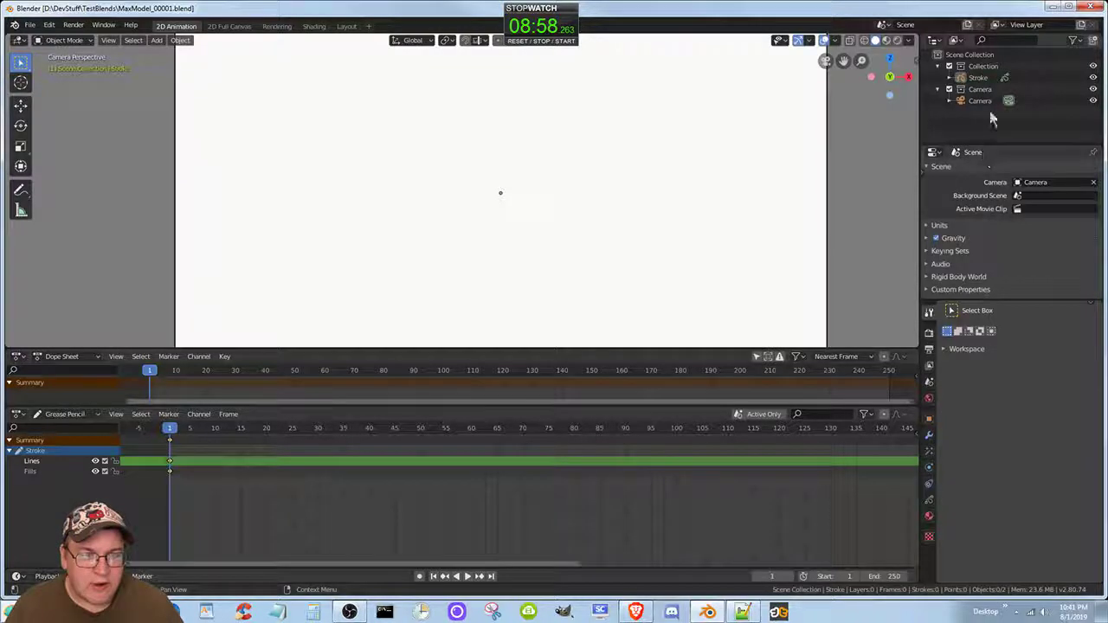
- Select the Stroke grease pencil object and switch it to Draw mode
{"action": "left_click", "coordinate": [979, 78]}
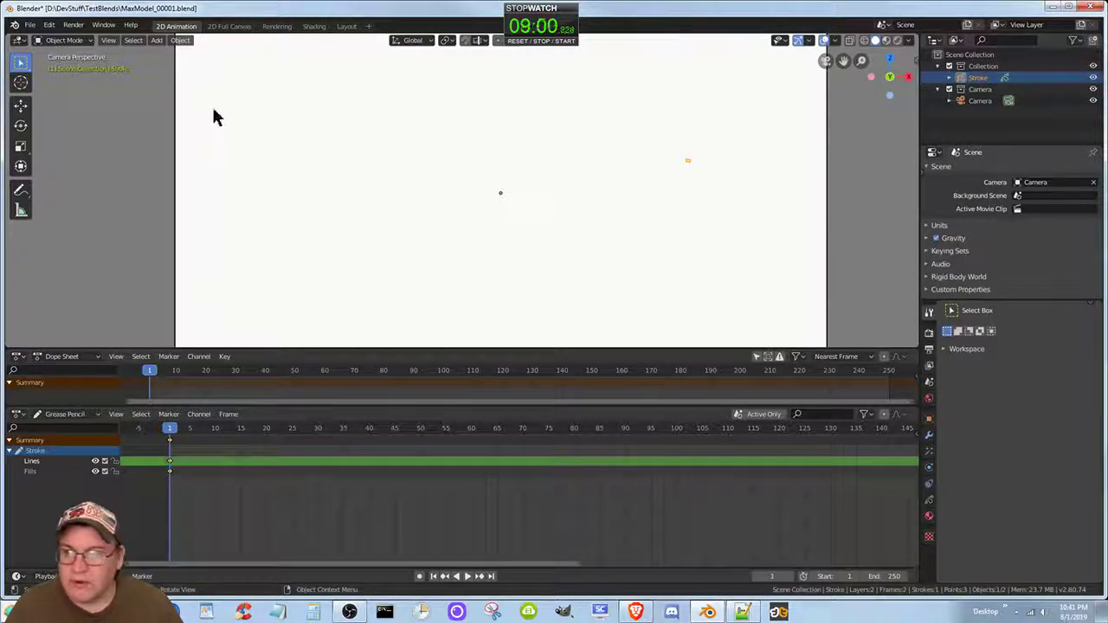
{"action": "left_click", "coordinate": [59, 41]}
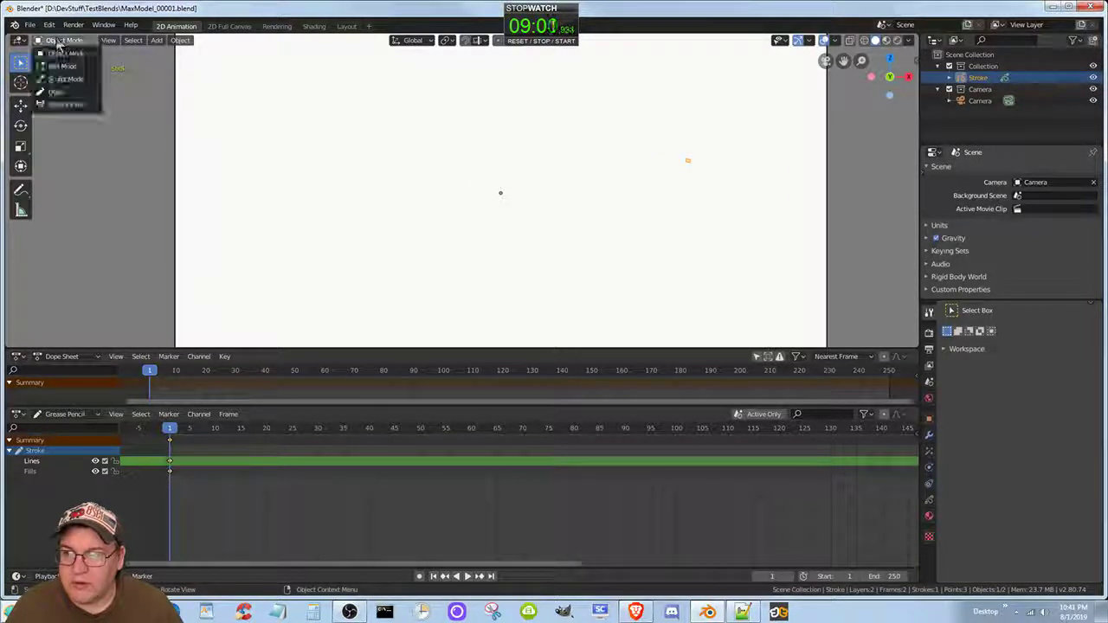
{"action": "left_click", "coordinate": [69, 92]}
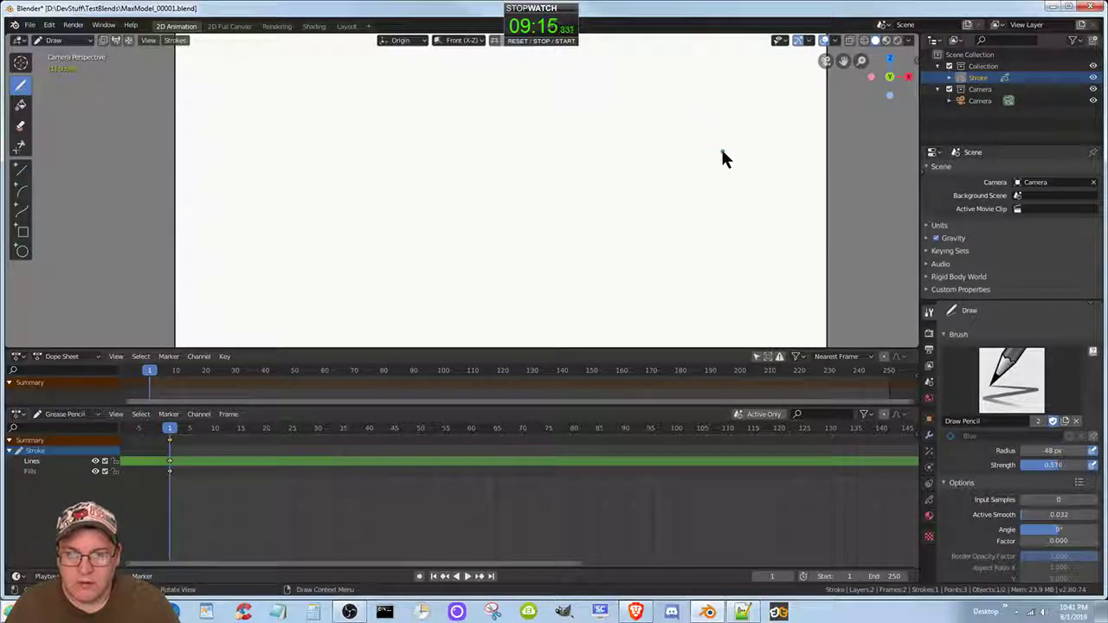
- Ctrl-drag to erase the stray stroke, then go to Object Mode and back to Draw
{"action": "key", "text": "ctrl"}
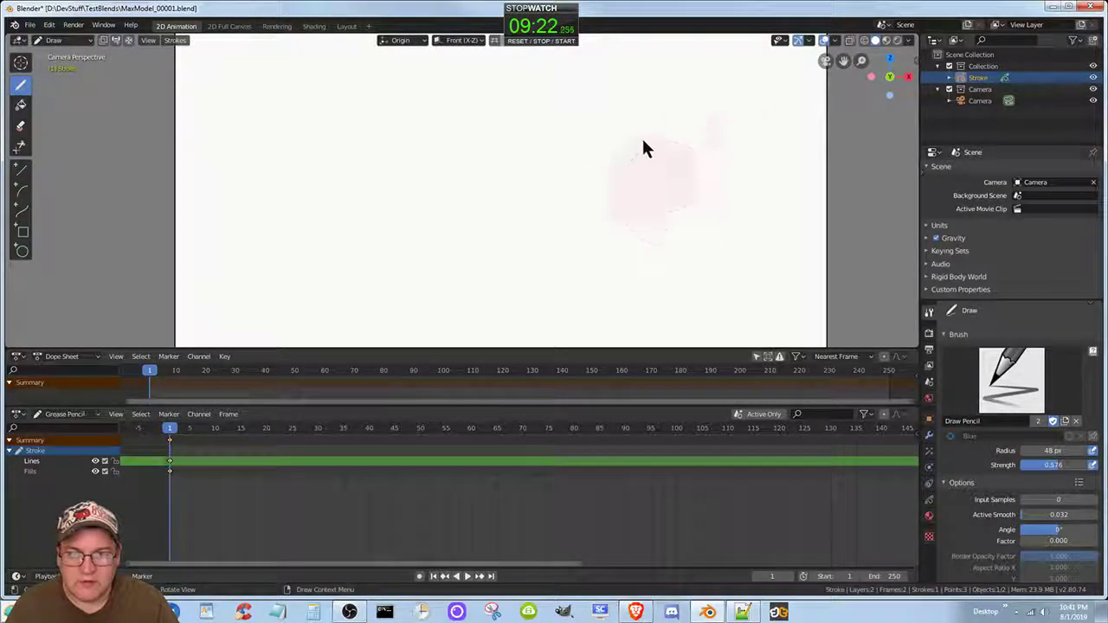
{"action": "mouse_move", "coordinate": [680, 136]}
{"action": "left_mouse_down", "text": "ctrl"}
{"action": "mouse_move", "coordinate": [667, 205]}
{"action": "mouse_move", "coordinate": [675, 150]}
{"action": "mouse_move", "coordinate": [629, 183]}
{"action": "left_mouse_up", "text": "ctrl"}
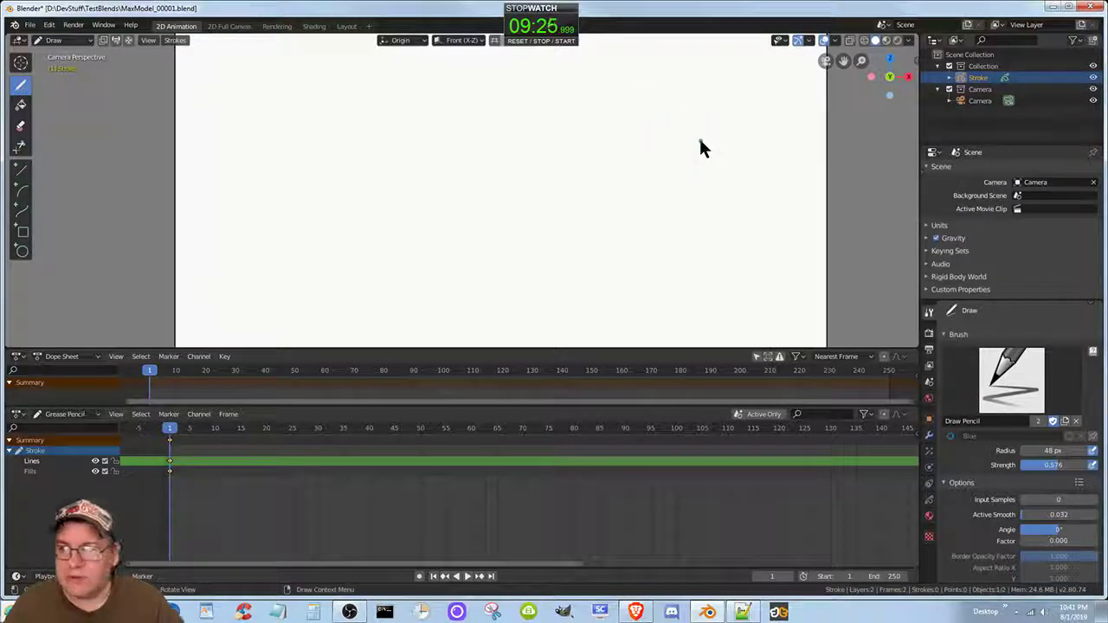
{"action": "left_click", "coordinate": [74, 41]}
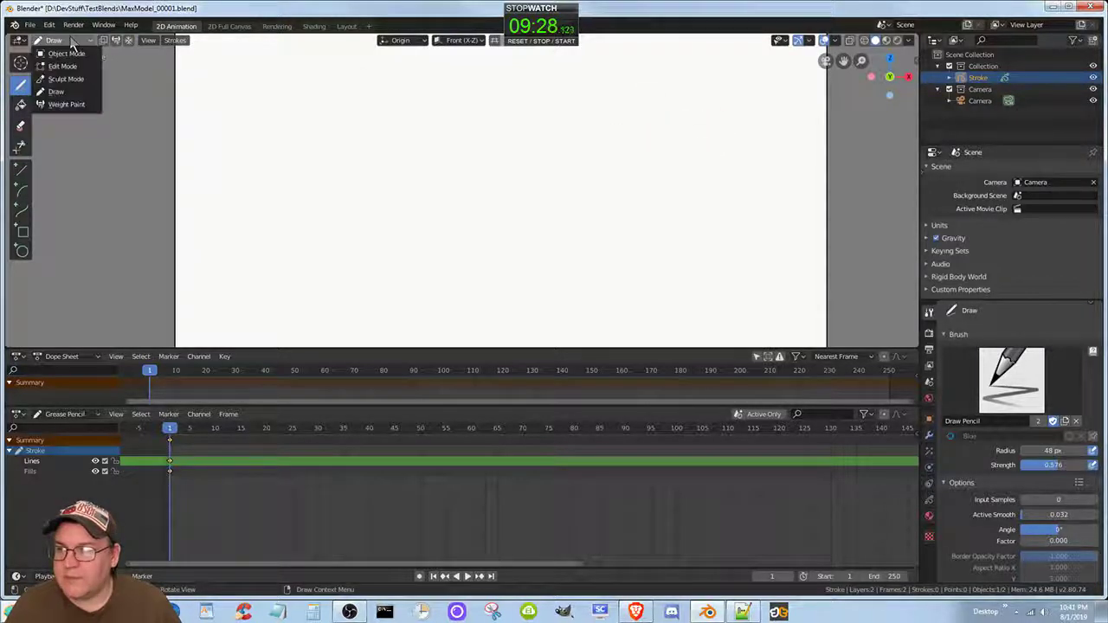
{"action": "left_click", "coordinate": [69, 54]}
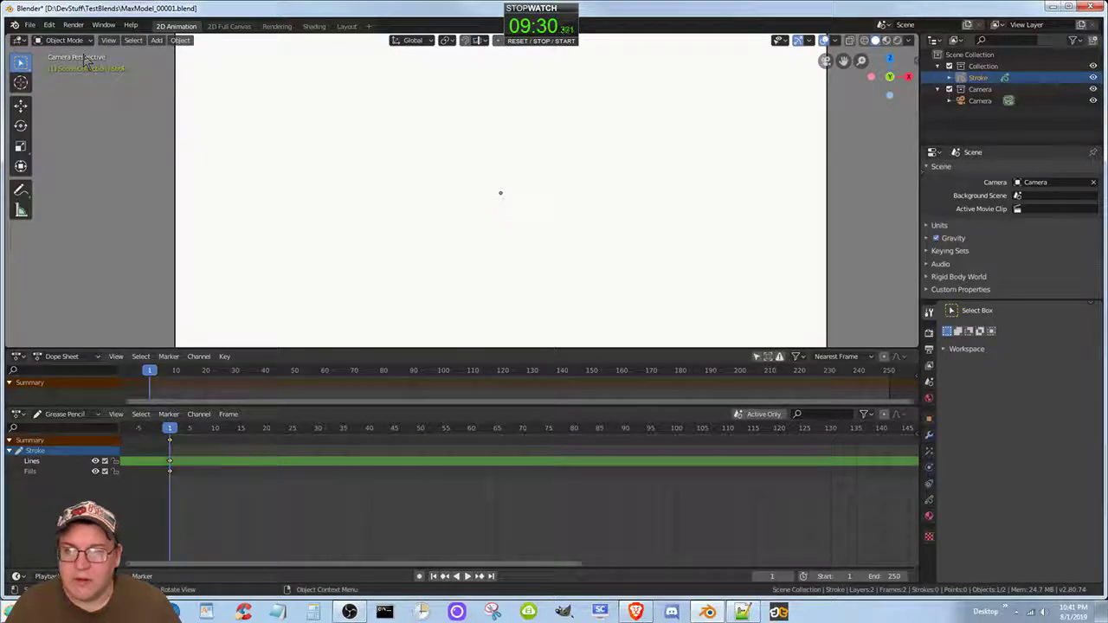
{"action": "left_click", "coordinate": [65, 41]}
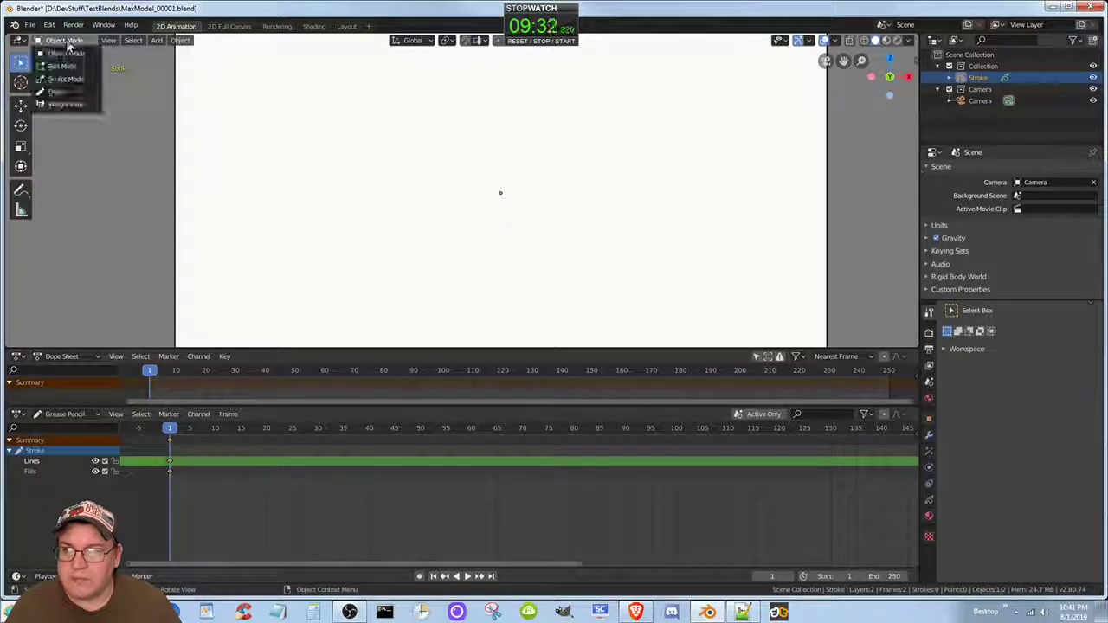
{"action": "left_click", "coordinate": [57, 91]}
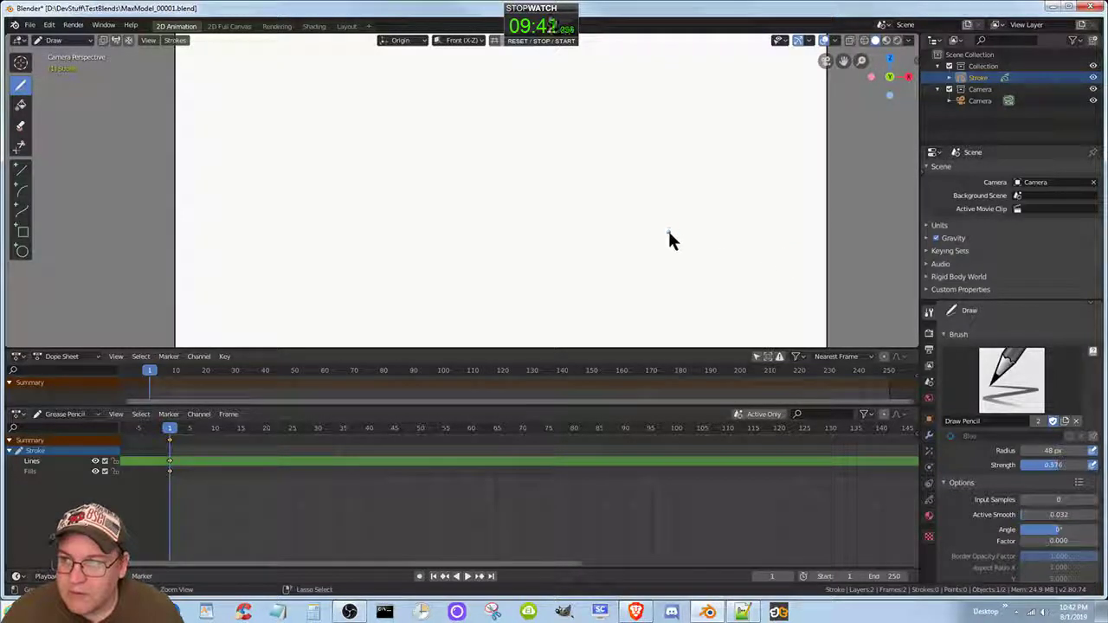
- Save MaxModel_00001, then save the drawing over DrawingTemplate_00001.blend in TestBlends
{"action": "key", "text": "ctrl+s"}
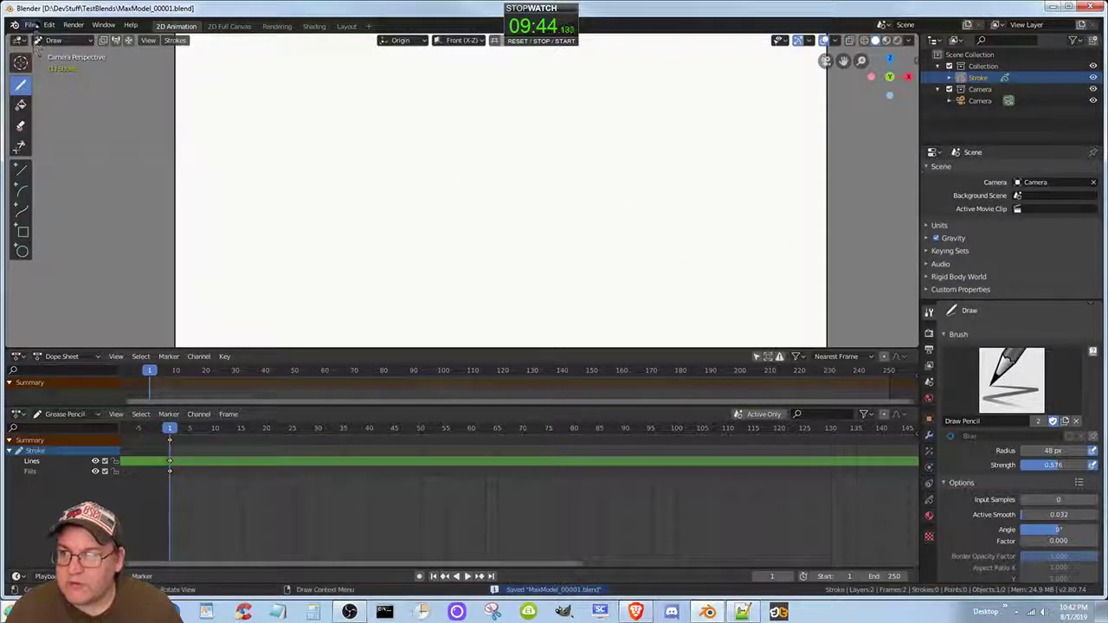
{"action": "left_click", "coordinate": [30, 25]}
{"action": "left_click", "coordinate": [50, 112]}
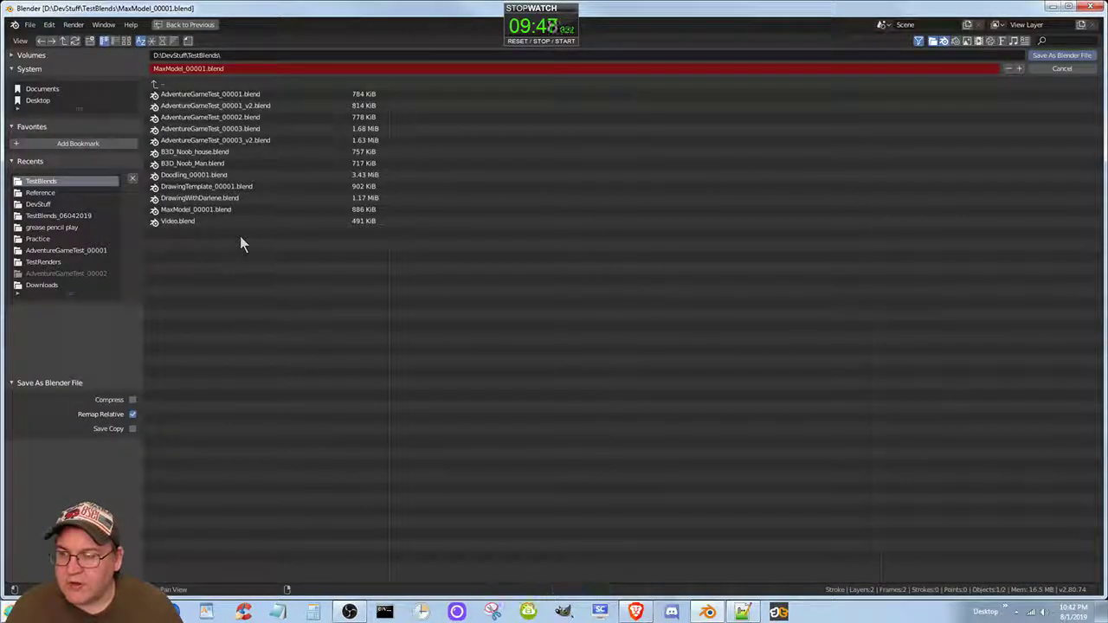
{"action": "left_click", "coordinate": [225, 187]}
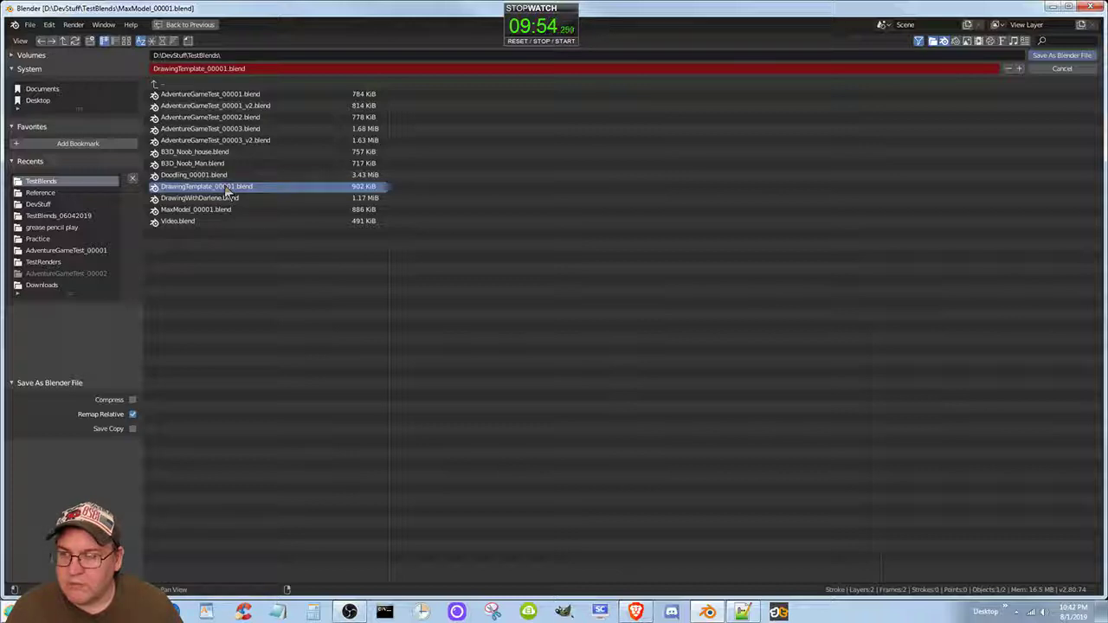
{"action": "double_click", "coordinate": [225, 187]}
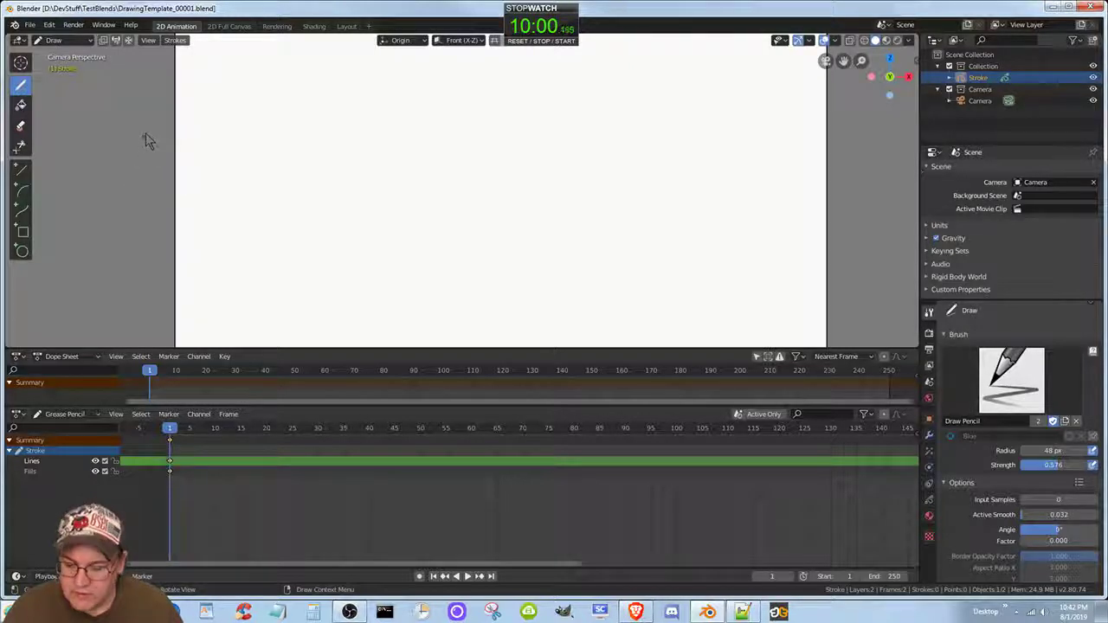
- Save DrawingTemplate_00001, reopen MaxModel_00001.blend from recent files, and enlarge the Dope Sheet and viewport
{"action": "key", "text": "ctrl+s"}
{"action": "left_click", "coordinate": [29, 24]}
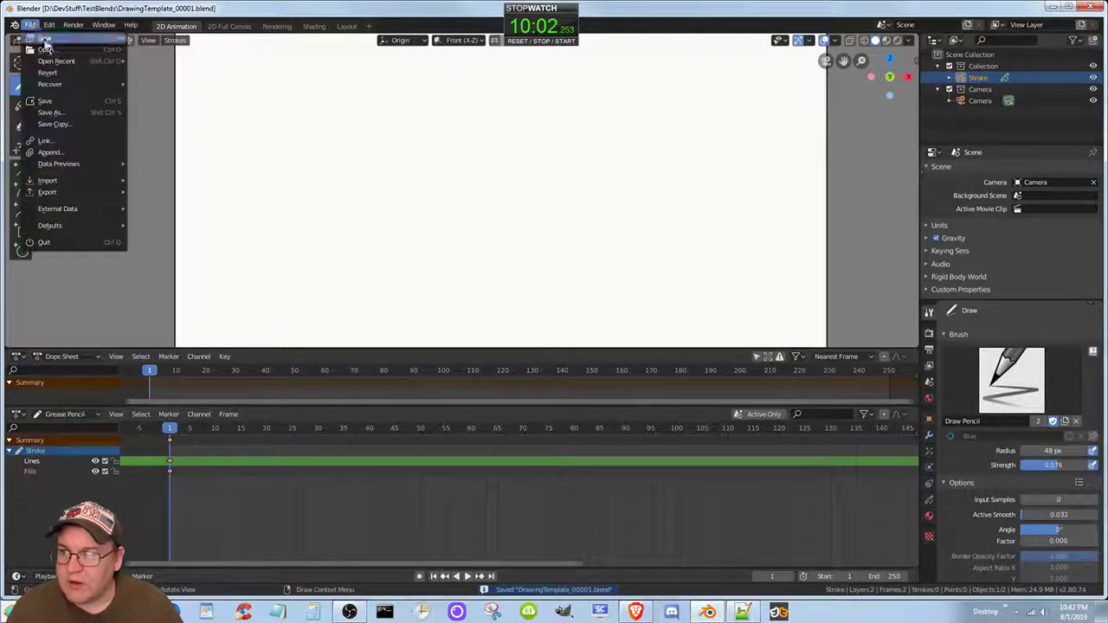
{"action": "mouse_move", "coordinate": [73, 69]}
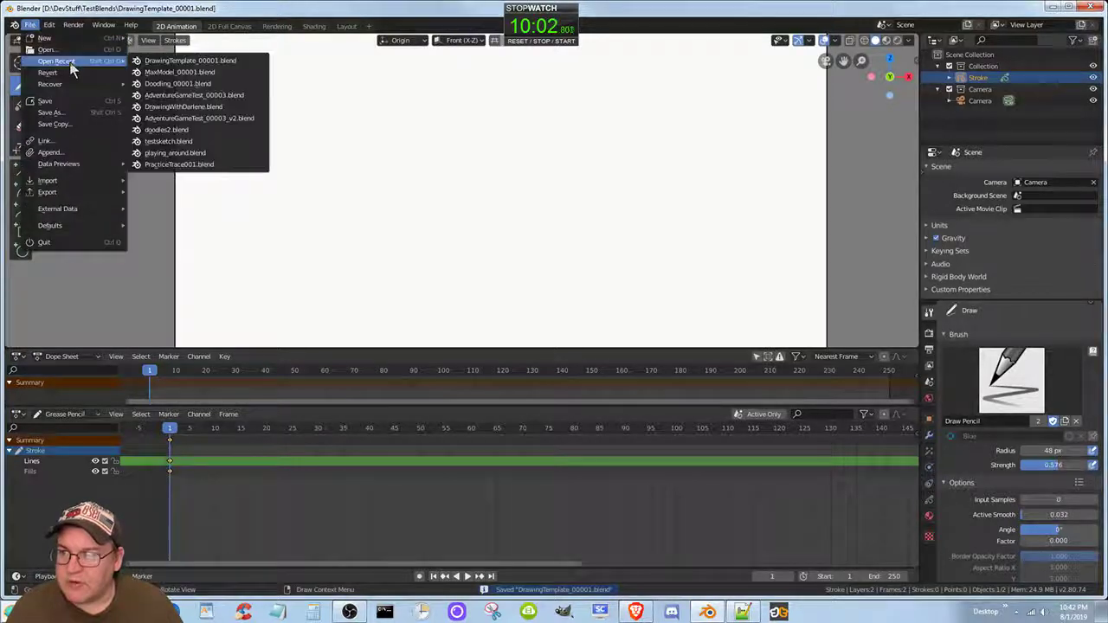
{"action": "left_click", "coordinate": [206, 72]}
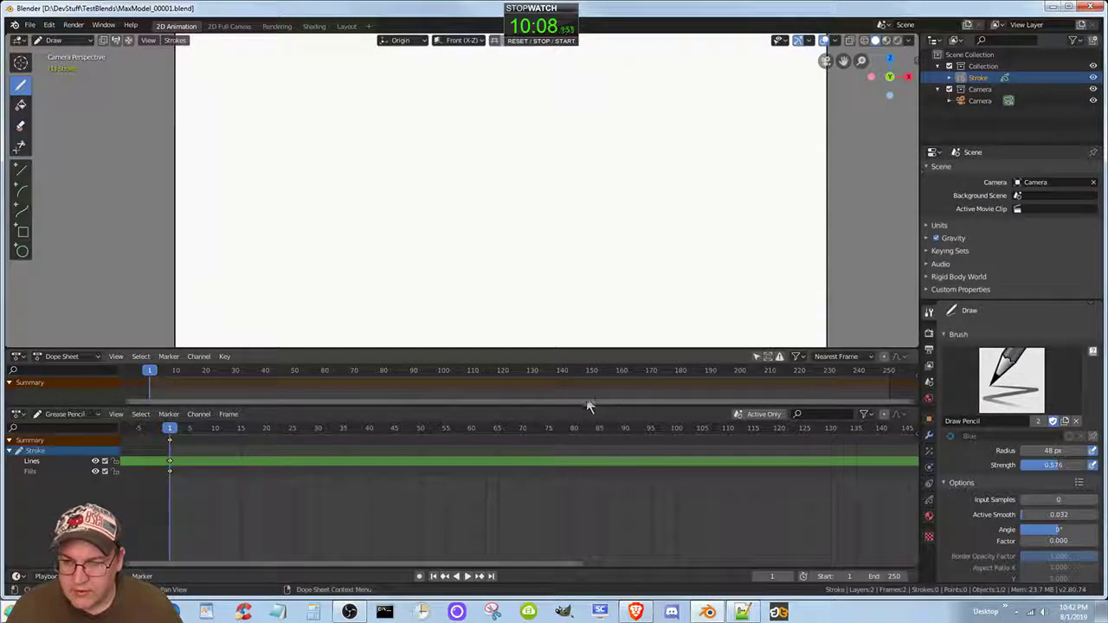
{"action": "left_click_drag", "start_coordinate": [586, 405], "coordinate": [586, 486]}
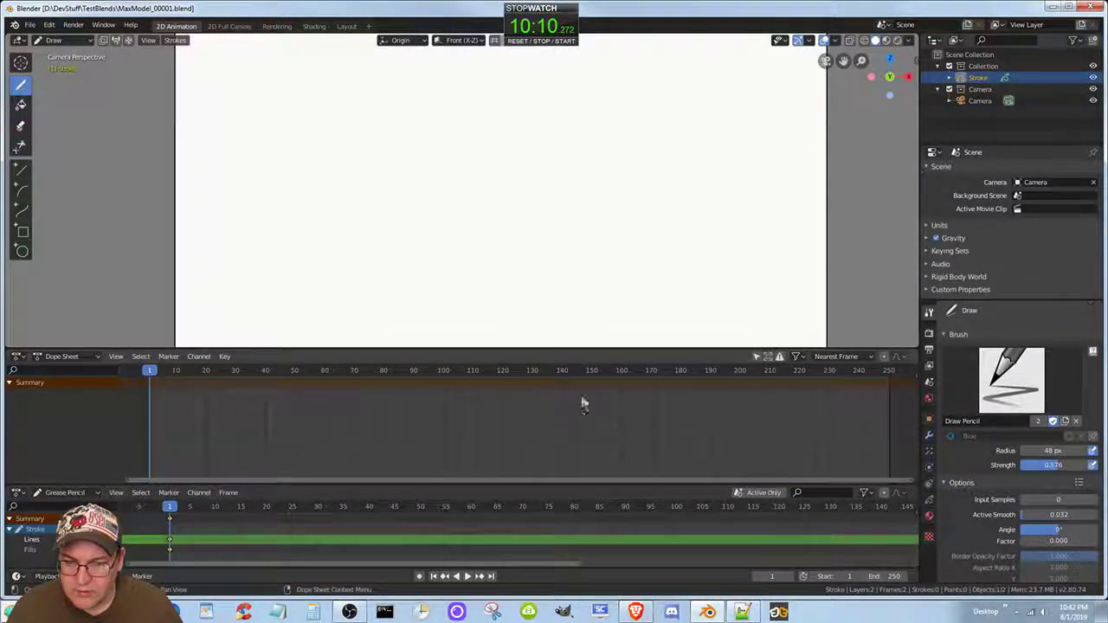
{"action": "left_click_drag", "start_coordinate": [583, 348], "coordinate": [586, 411]}
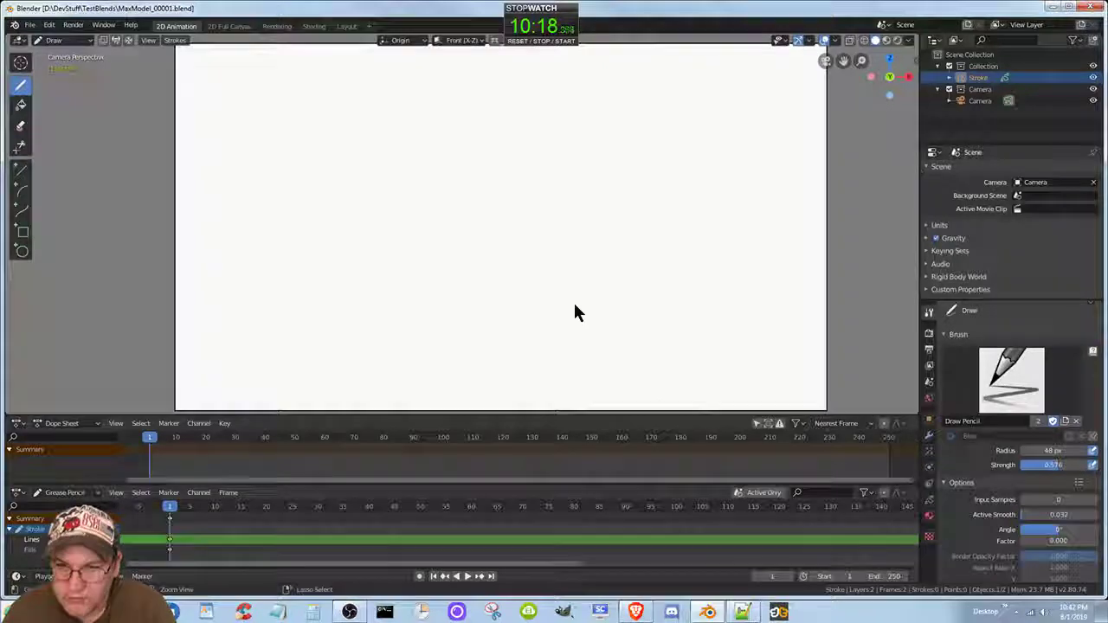
{"action": "key", "text": "ctrl+space"}
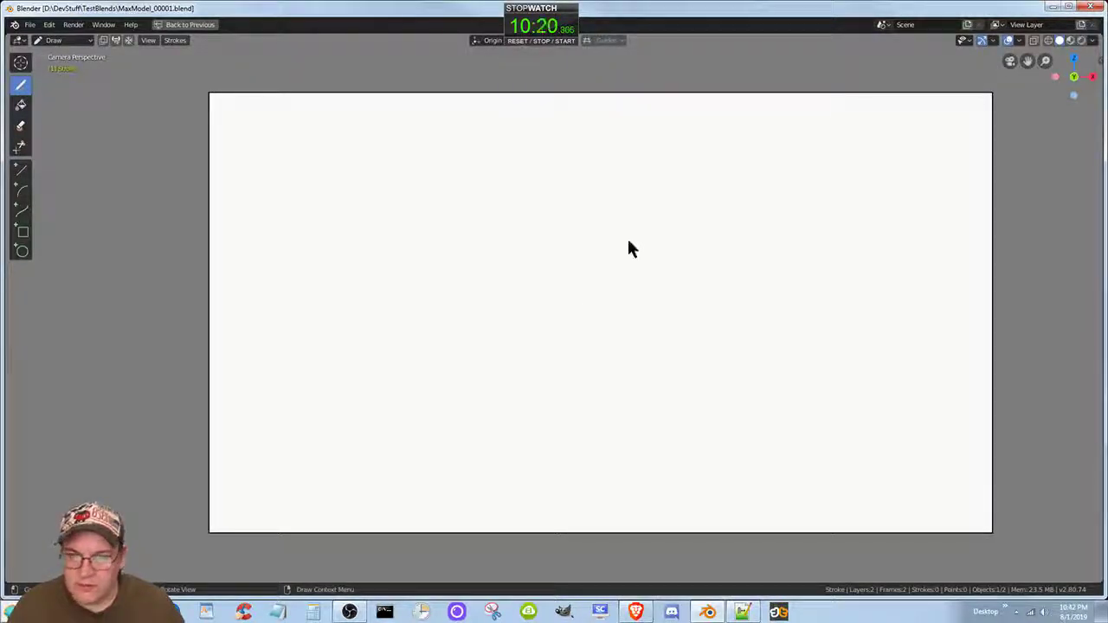
{"action": "scroll", "coordinate": [620, 249], "scroll_direction": "up", "scroll_amount": 3}
{"action": "scroll", "coordinate": [618, 250], "scroll_direction": "down", "scroll_amount": 3}
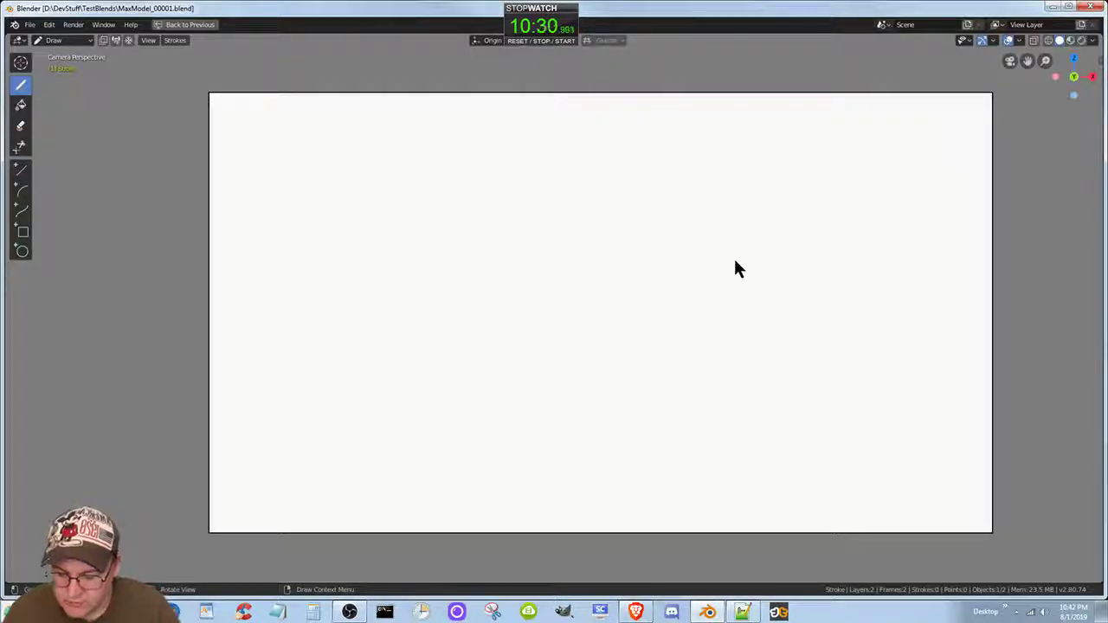
{"action": "key", "text": "ctrl+space"}
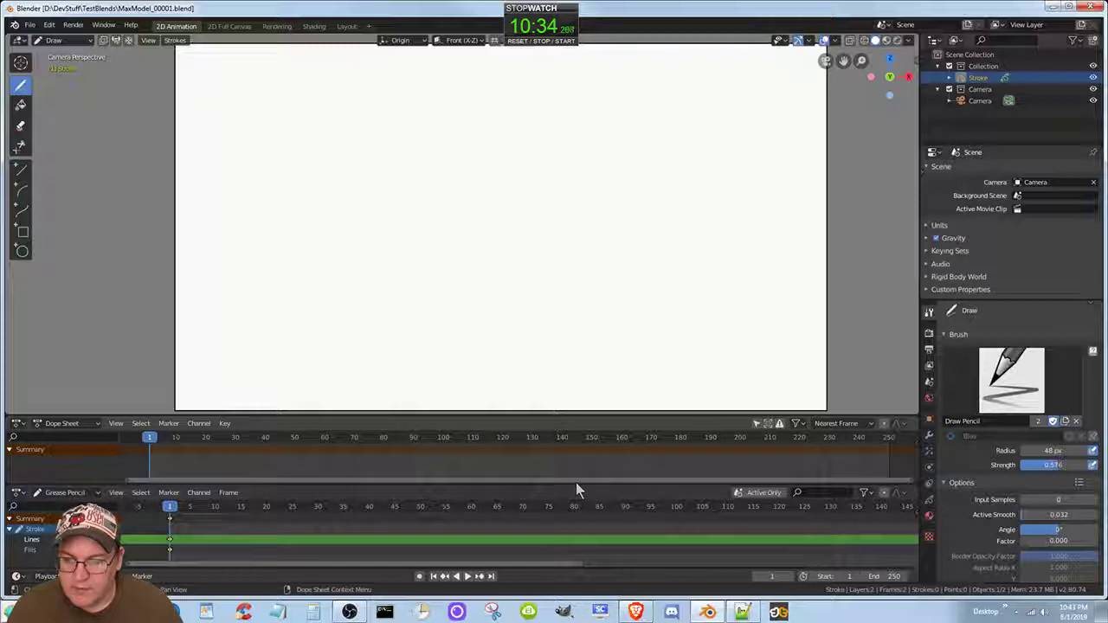
- Slim the Grease Pencil timeline and push the Dope Sheet border down for a taller viewport
{"action": "mouse_move", "coordinate": [578, 483]}
{"action": "left_mouse_down"}
{"action": "mouse_move", "coordinate": [579, 505]}
{"action": "mouse_move", "coordinate": [583, 472]}
{"action": "left_mouse_up"}
{"action": "left_click_drag", "start_coordinate": [534, 416], "coordinate": [519, 498]}
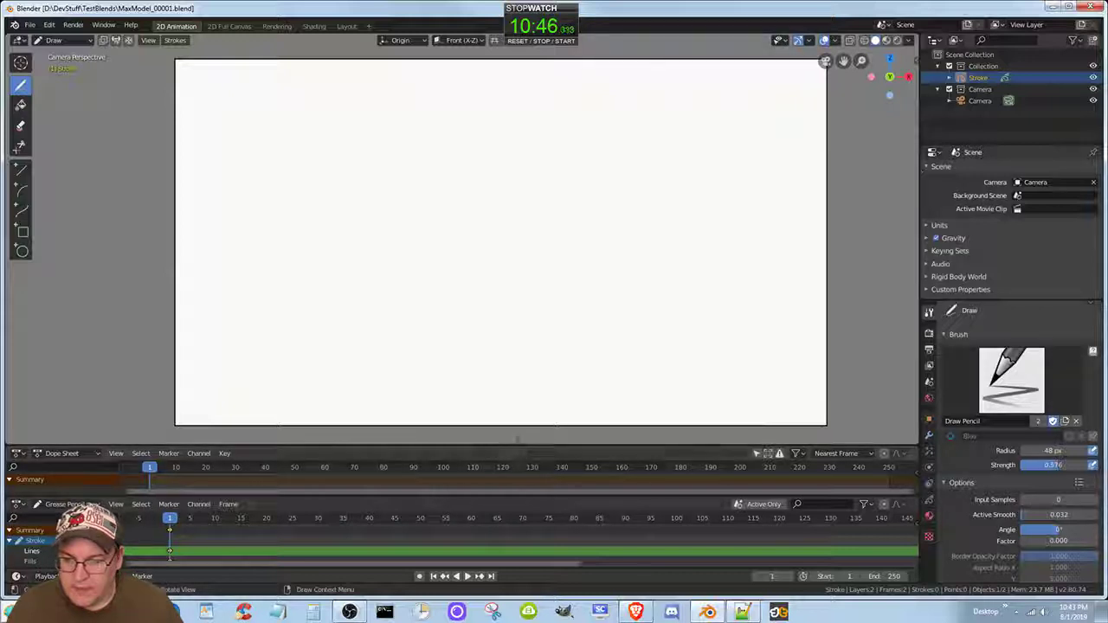
{"action": "left_click_drag", "start_coordinate": [517, 438], "coordinate": [517, 444]}
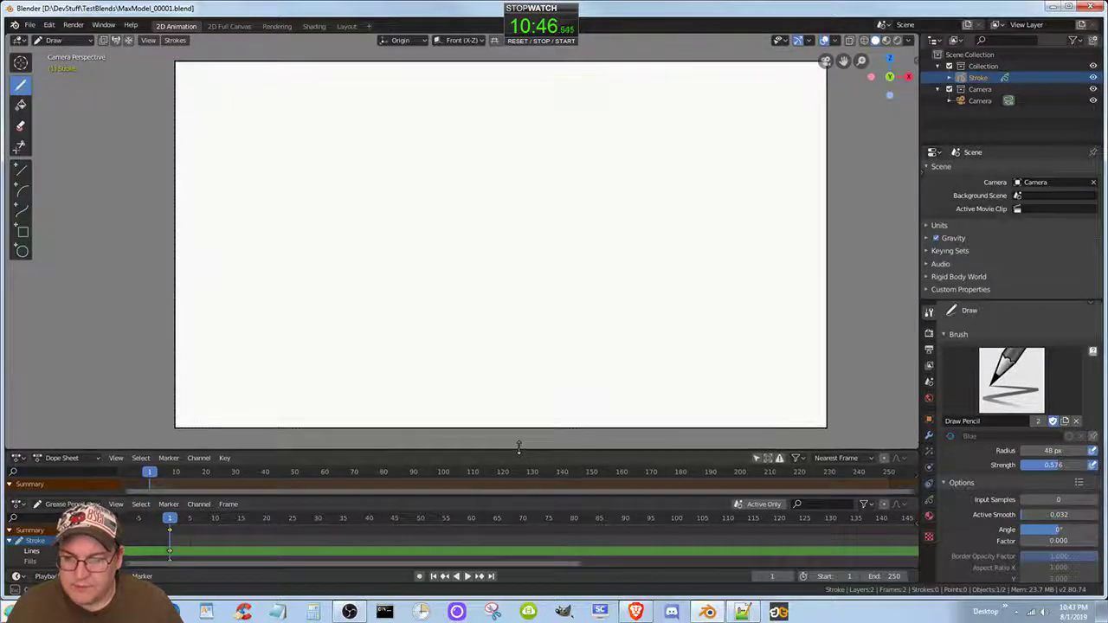
{"action": "left_click", "coordinate": [517, 41]}
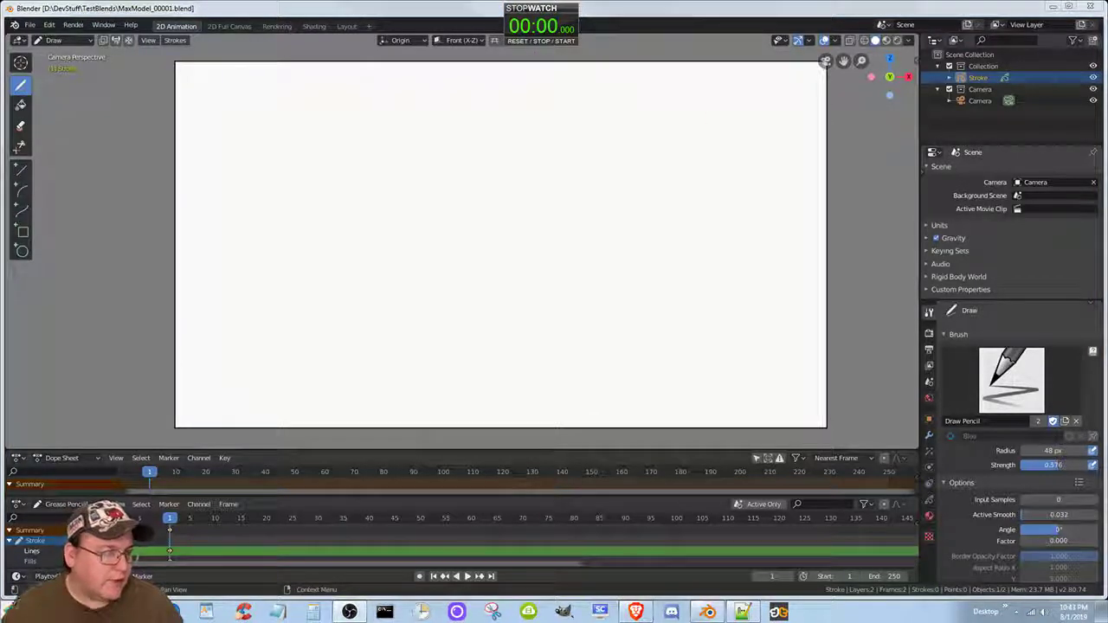